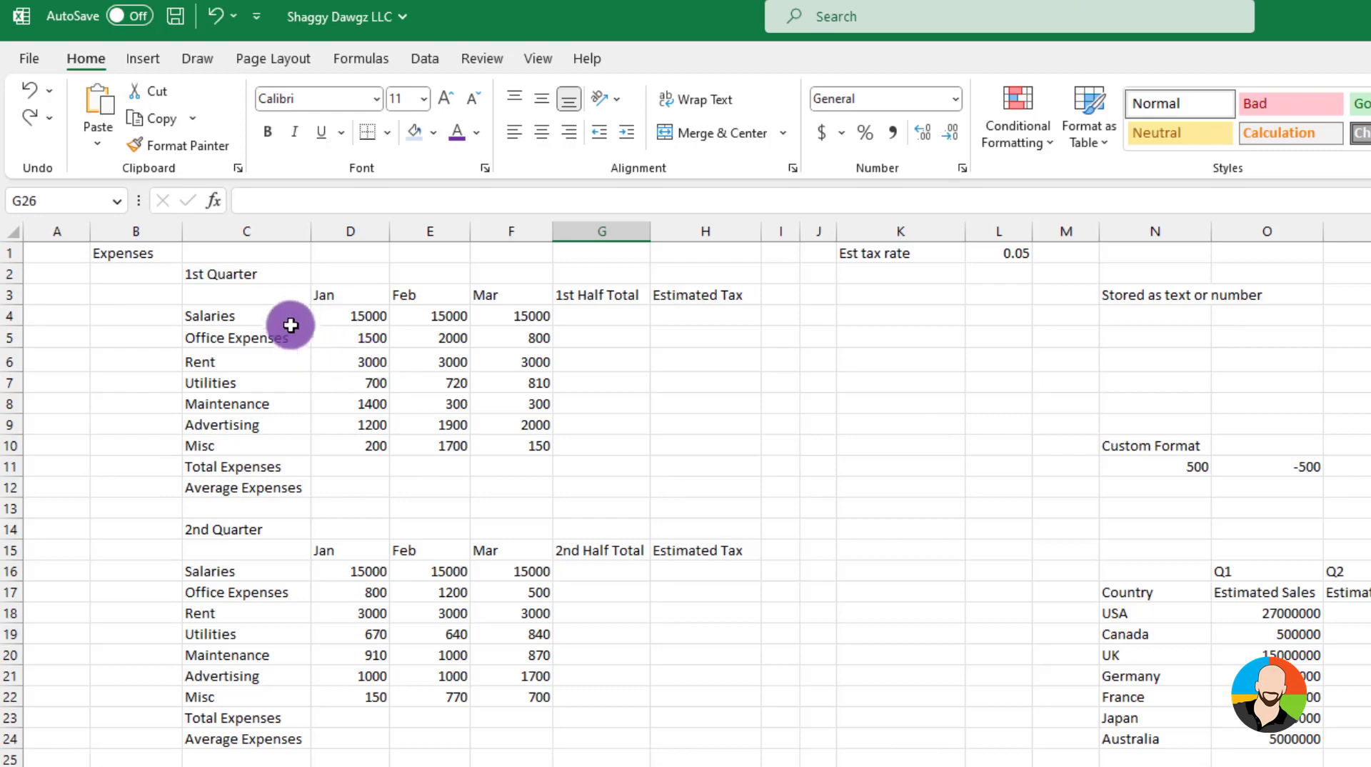
Set the font of the first-quarter expense labels Salaries to Misc to Avenir Next LT Pro, size 11
left_click_drag(274, 314, 266, 441)
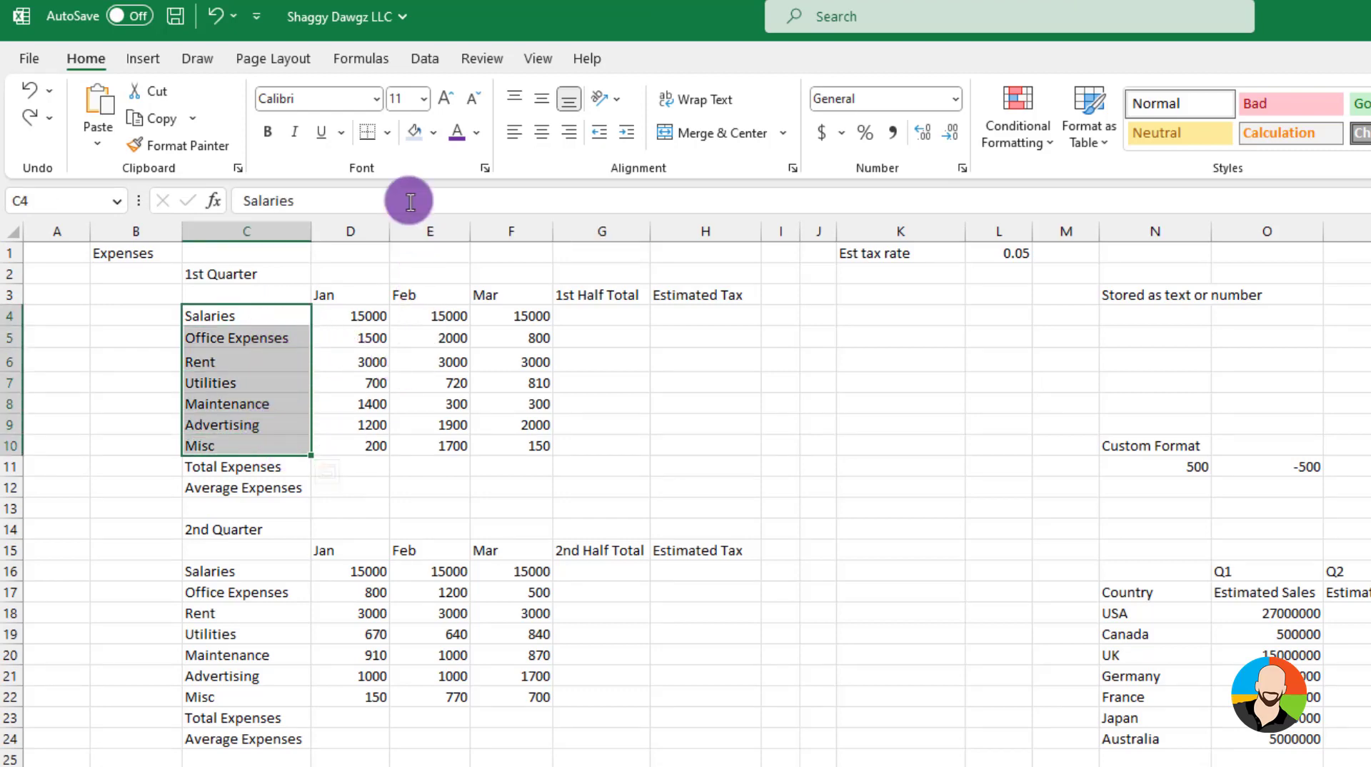
left_click(376, 100)
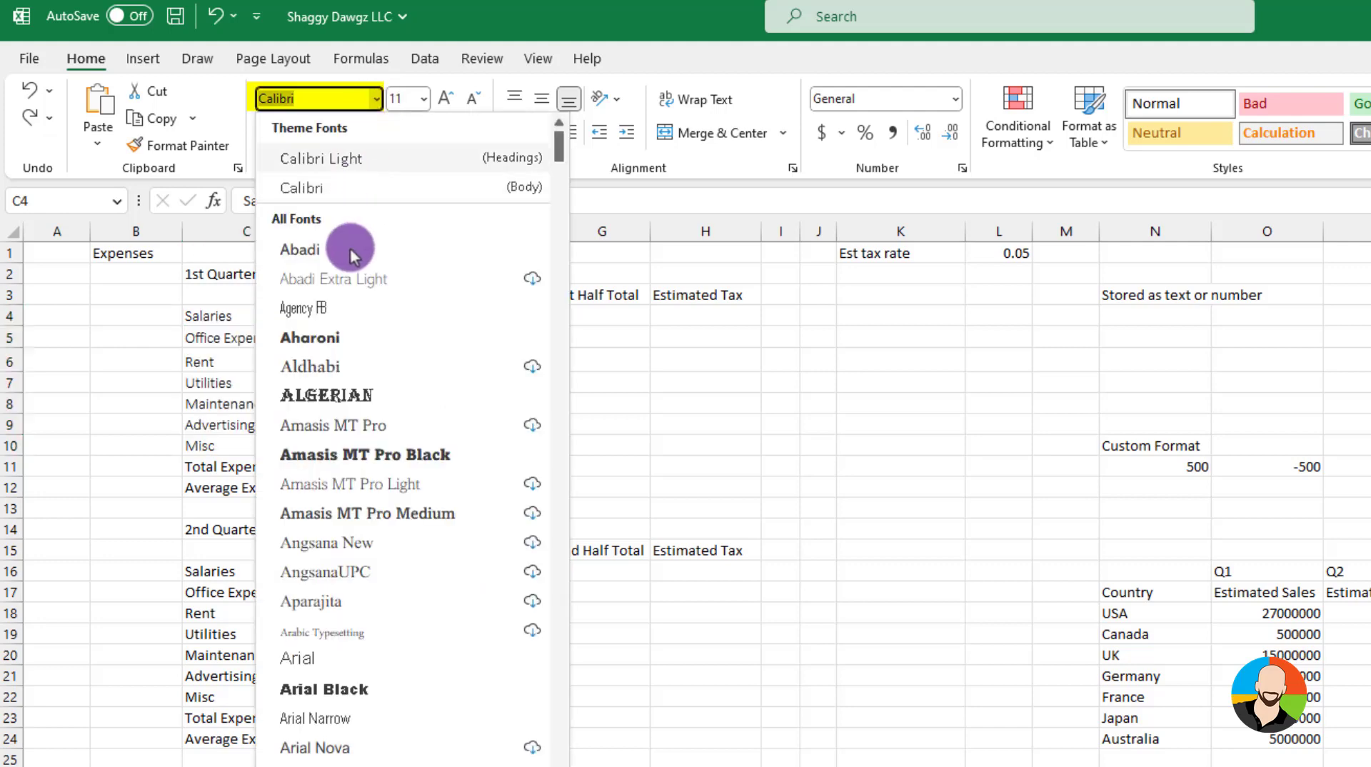
scroll(319, 720, "down", 3)
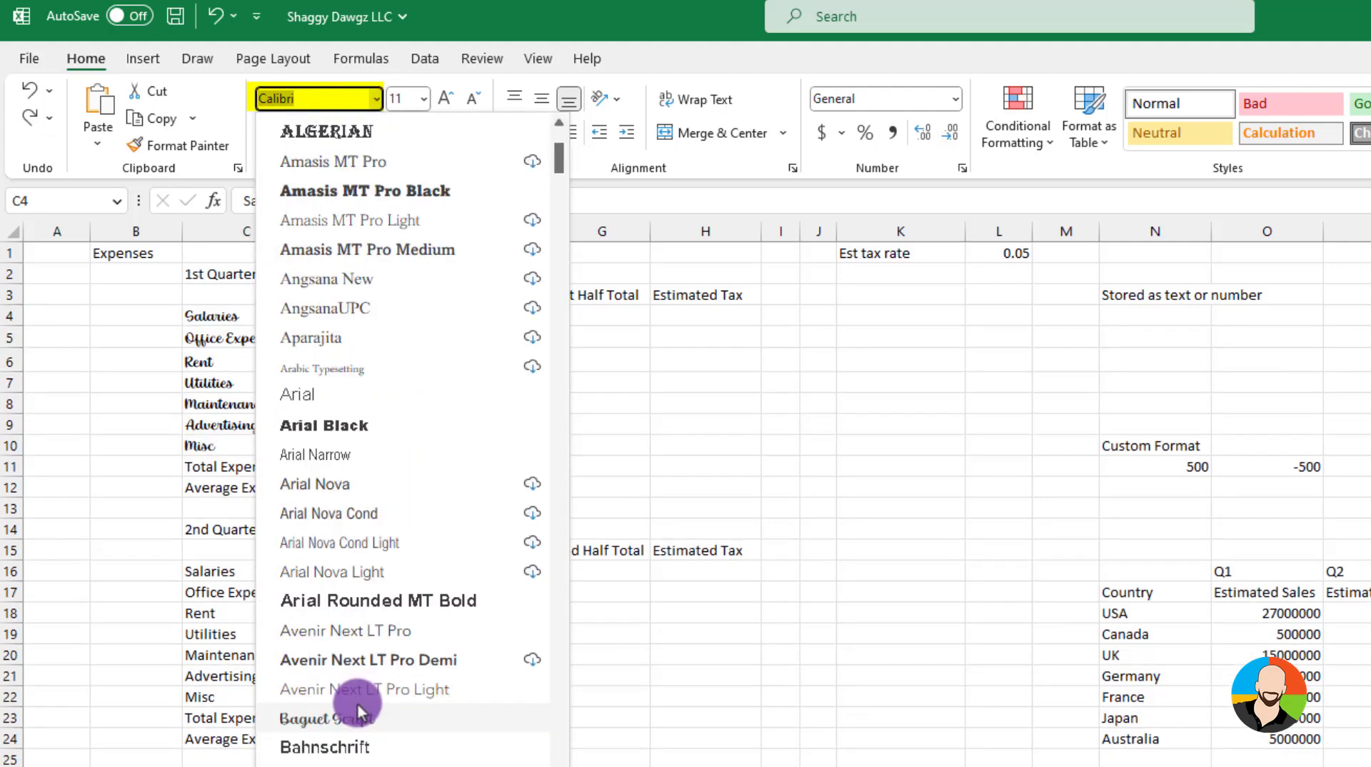
left_click(349, 640)
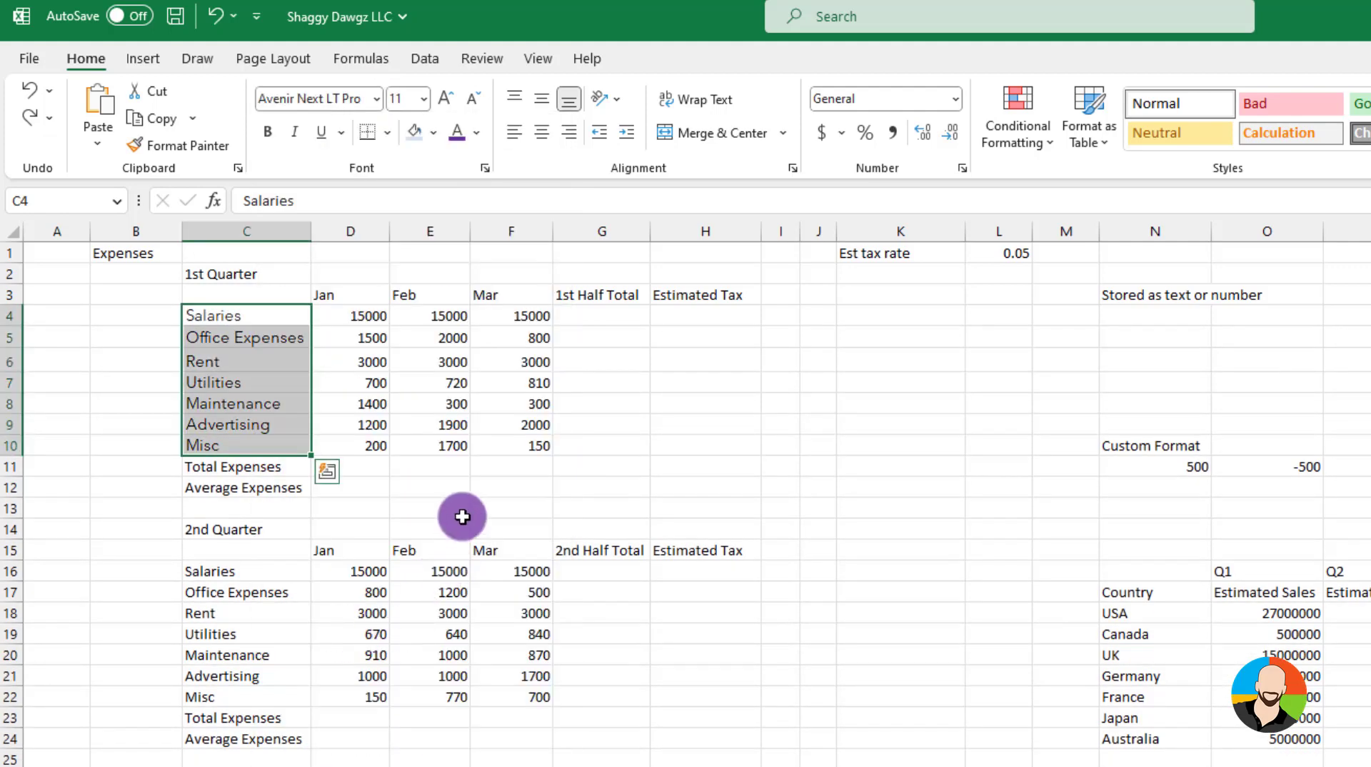
left_click(424, 99)
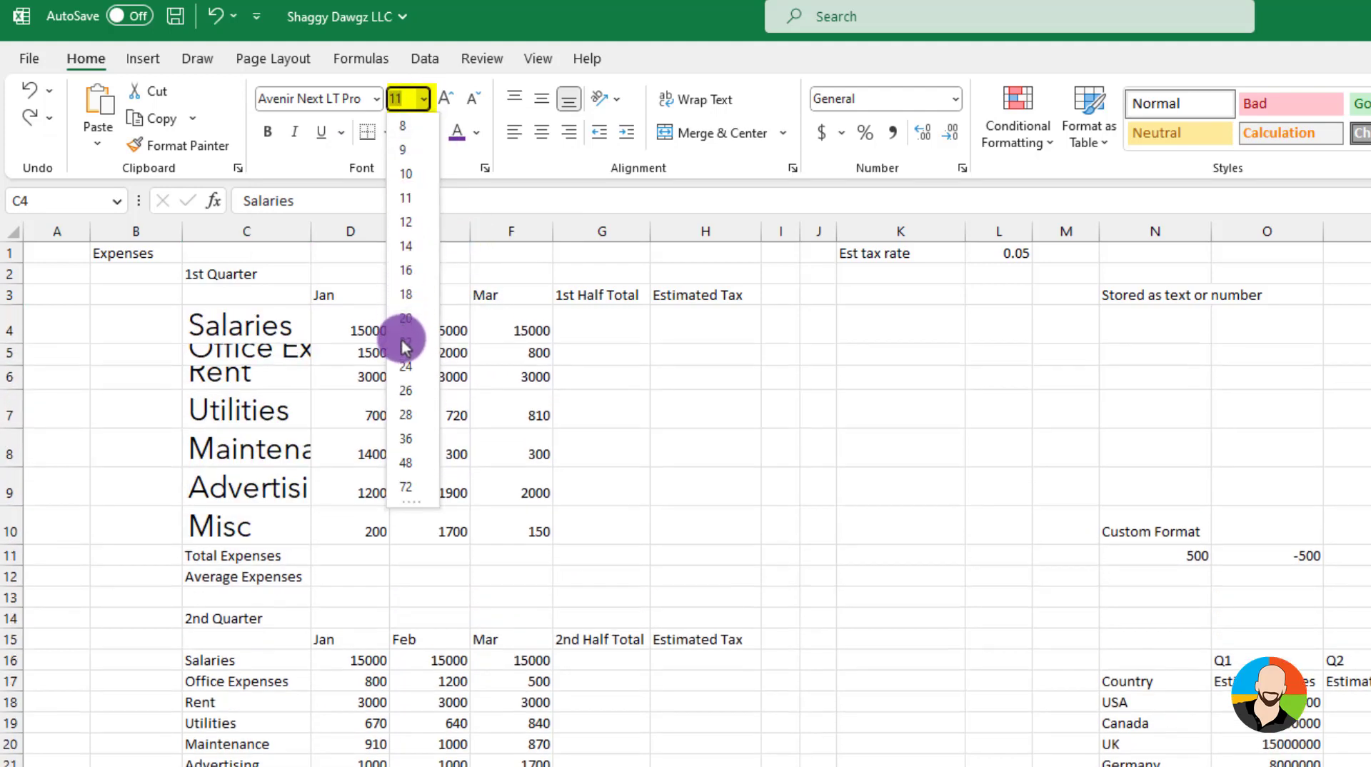
left_click(408, 202)
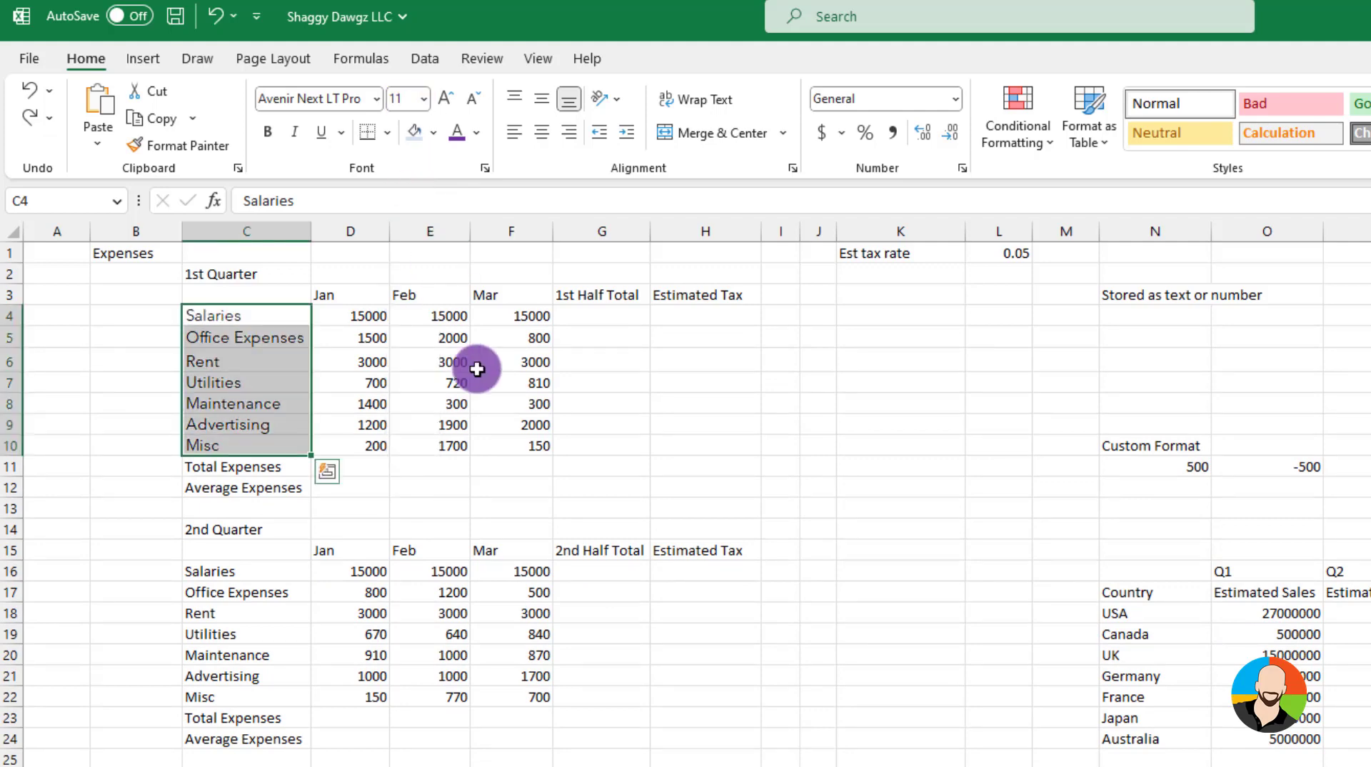
Make the first-quarter month headings Jan, Feb and Mar bold, removing the italic and underline tried on them
left_click(353, 296)
left_click_drag(353, 296, 474, 293)
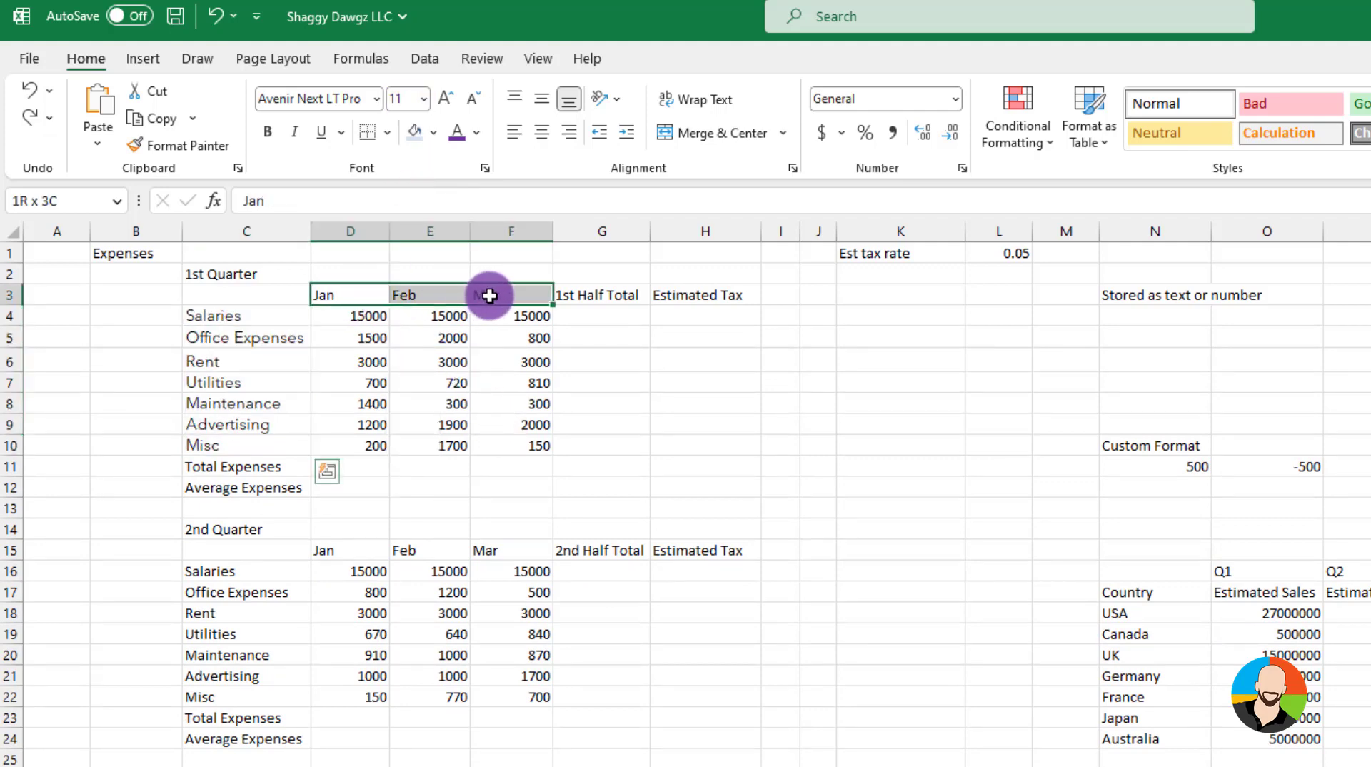
left_click(267, 132)
left_click(296, 134)
left_click(322, 132)
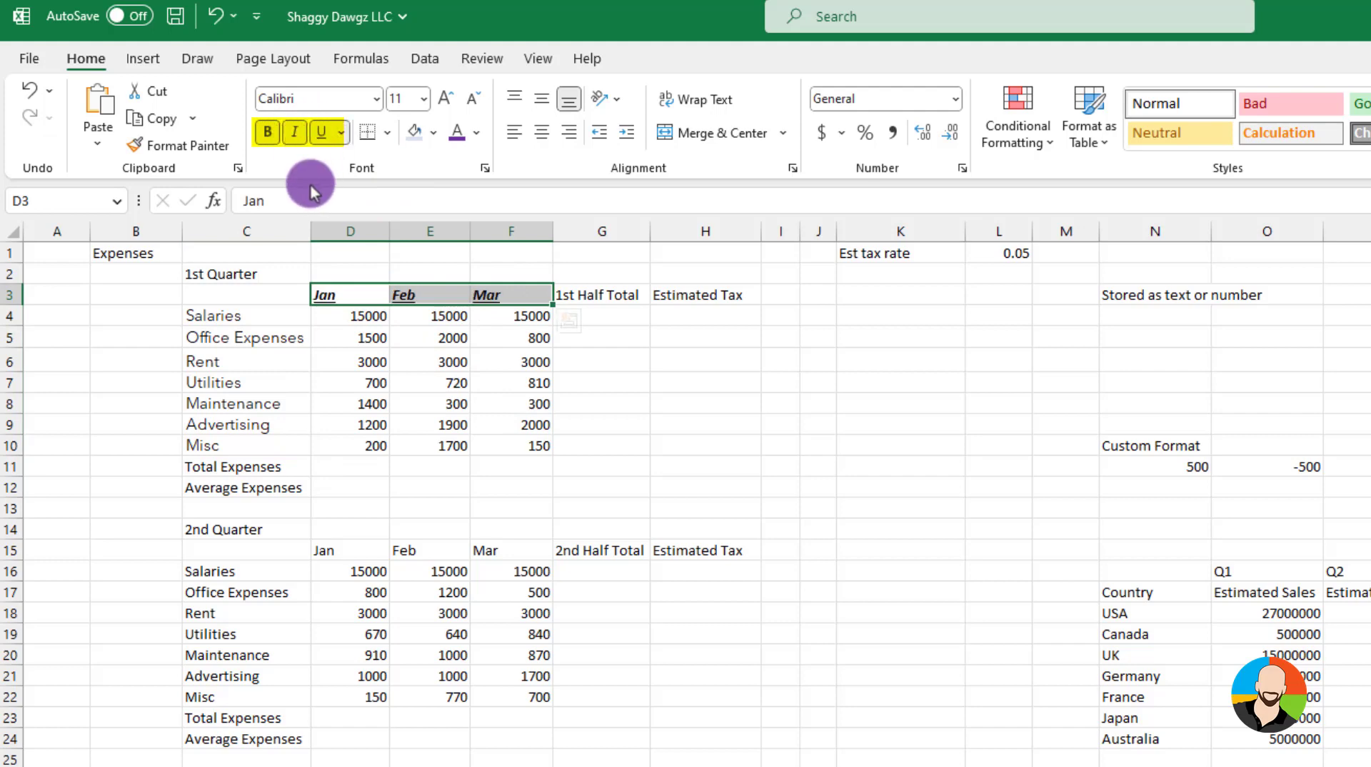
left_click(322, 133)
left_click(294, 132)
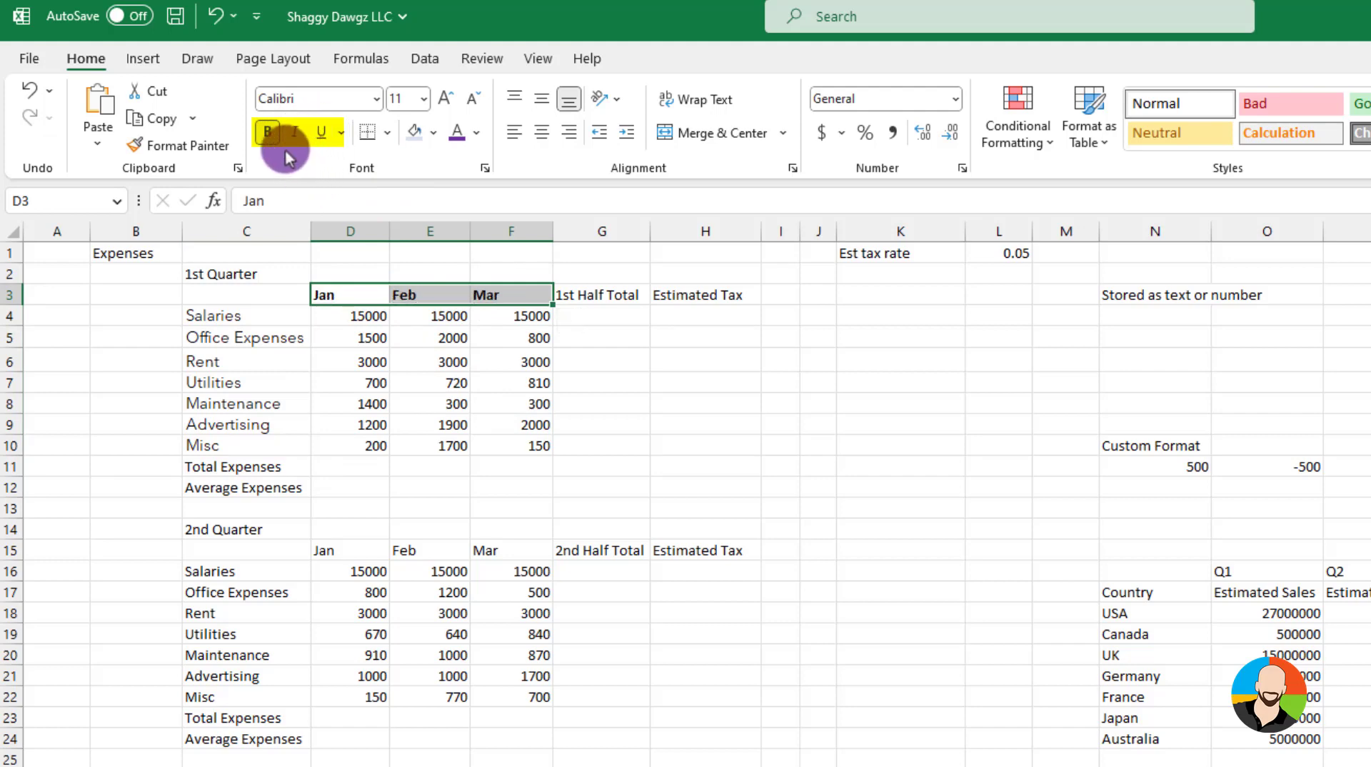
left_click(268, 133)
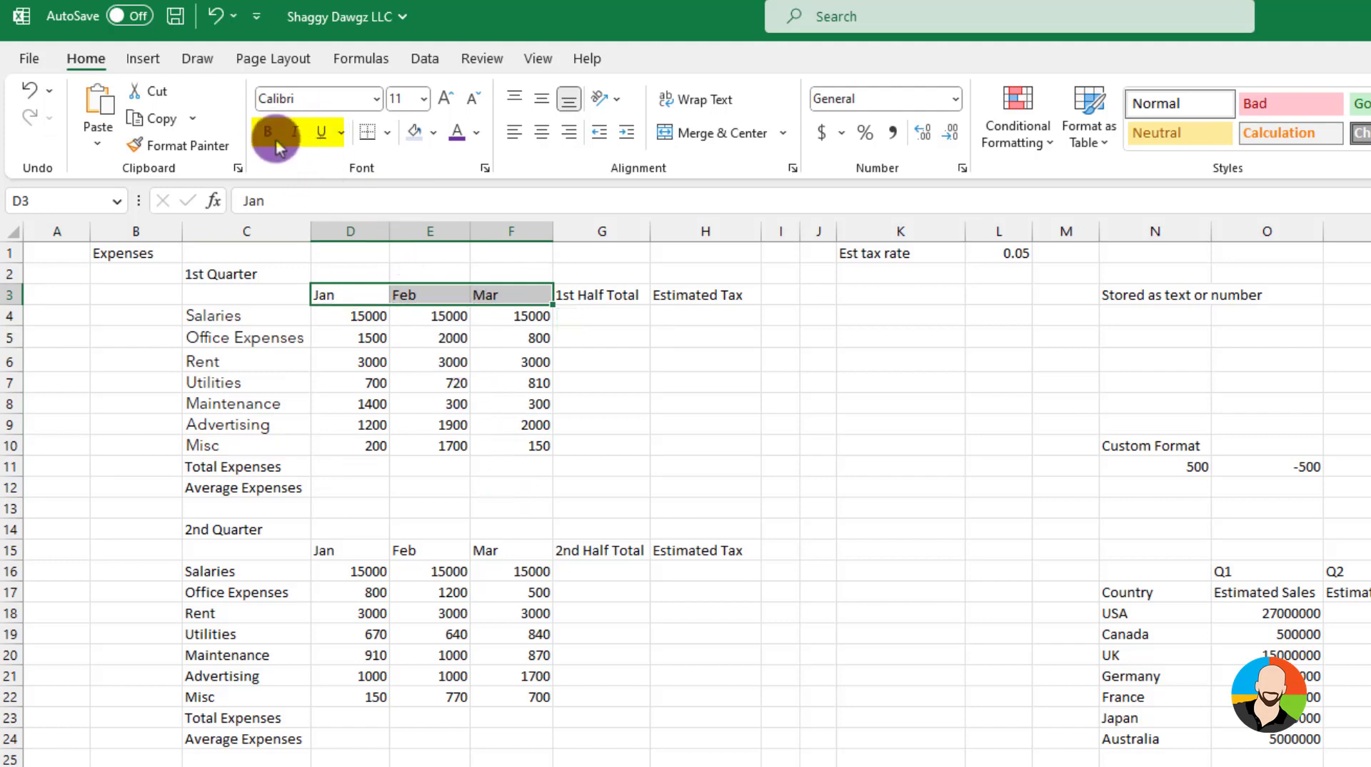
left_click(267, 132)
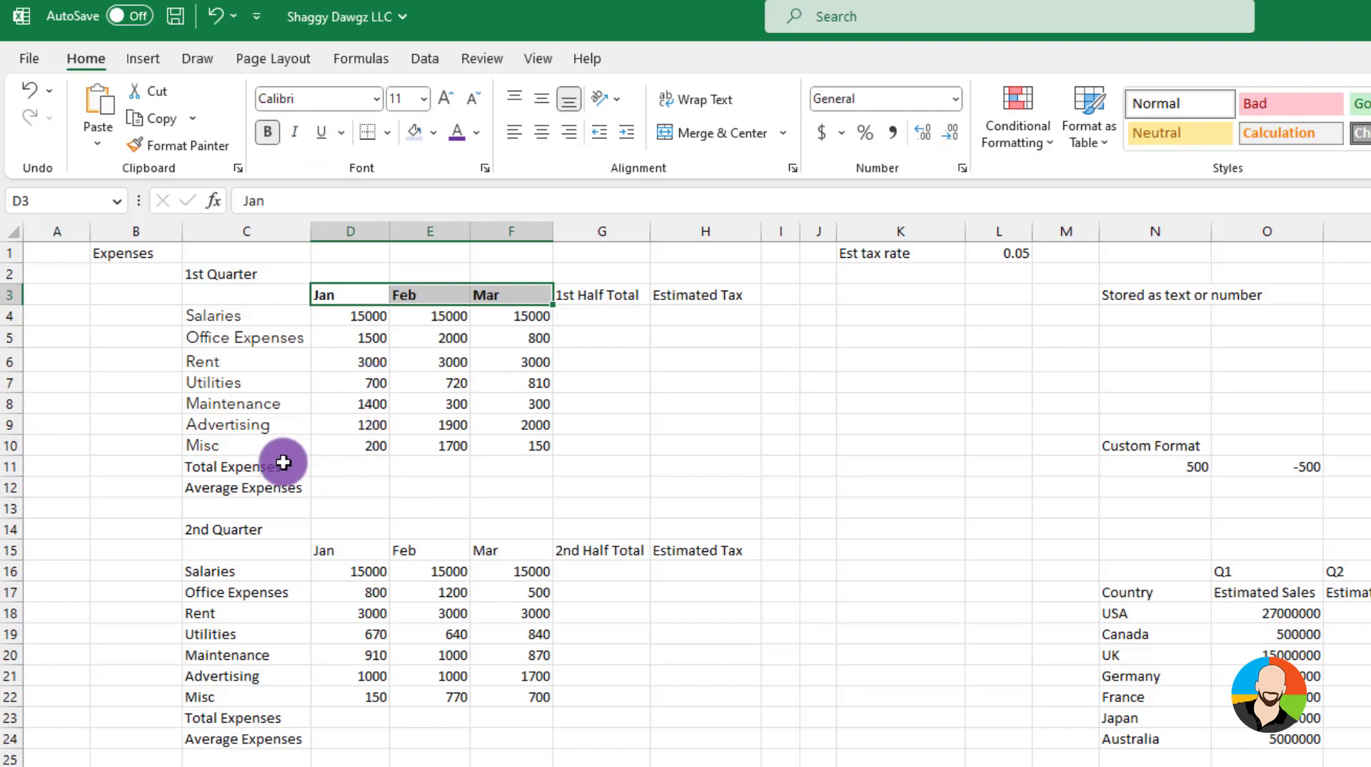
Color the first-quarter expense labels Salaries to Misc purple
left_click_drag(251, 309, 242, 437)
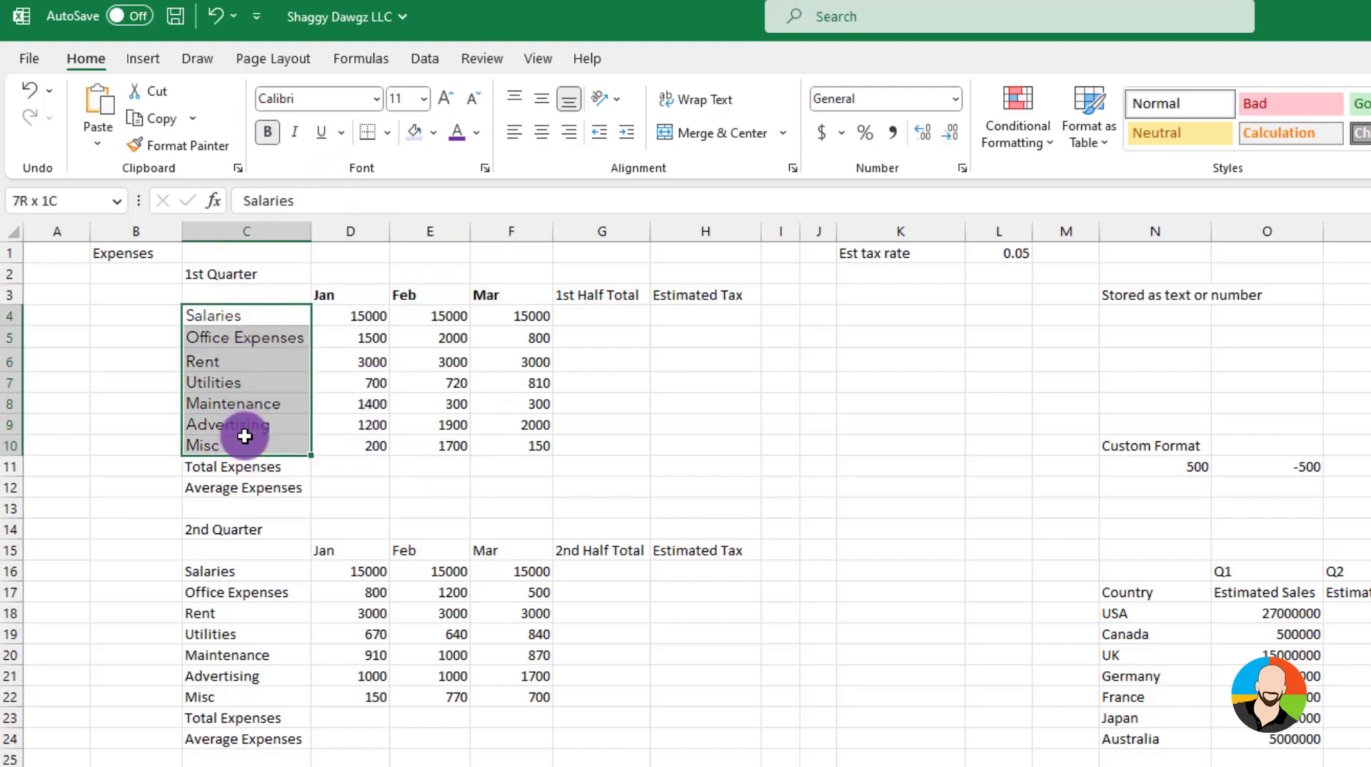
left_click(475, 140)
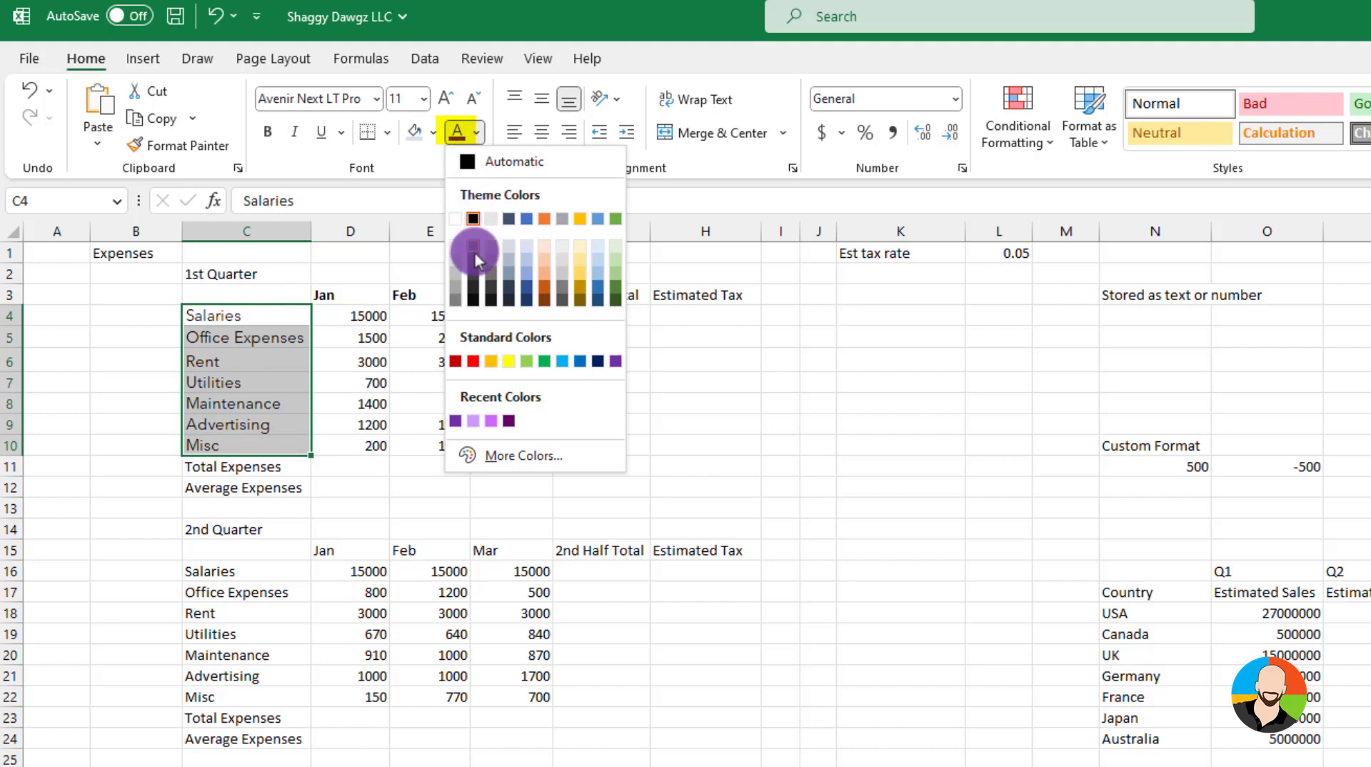
left_click(455, 421)
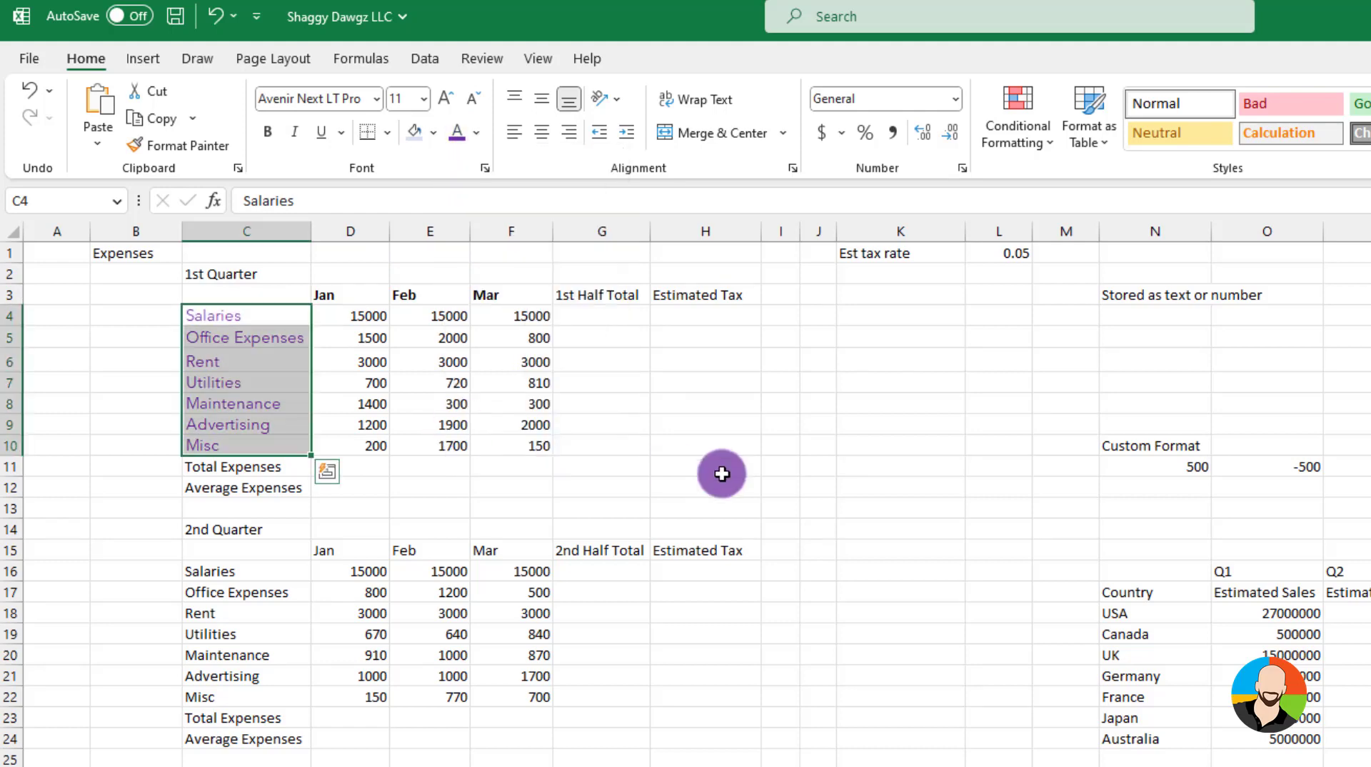
left_click(720, 471)
Fill the Total Expenses and Average Expenses label cells with green
left_click(279, 472)
left_click_drag(279, 479, 282, 491)
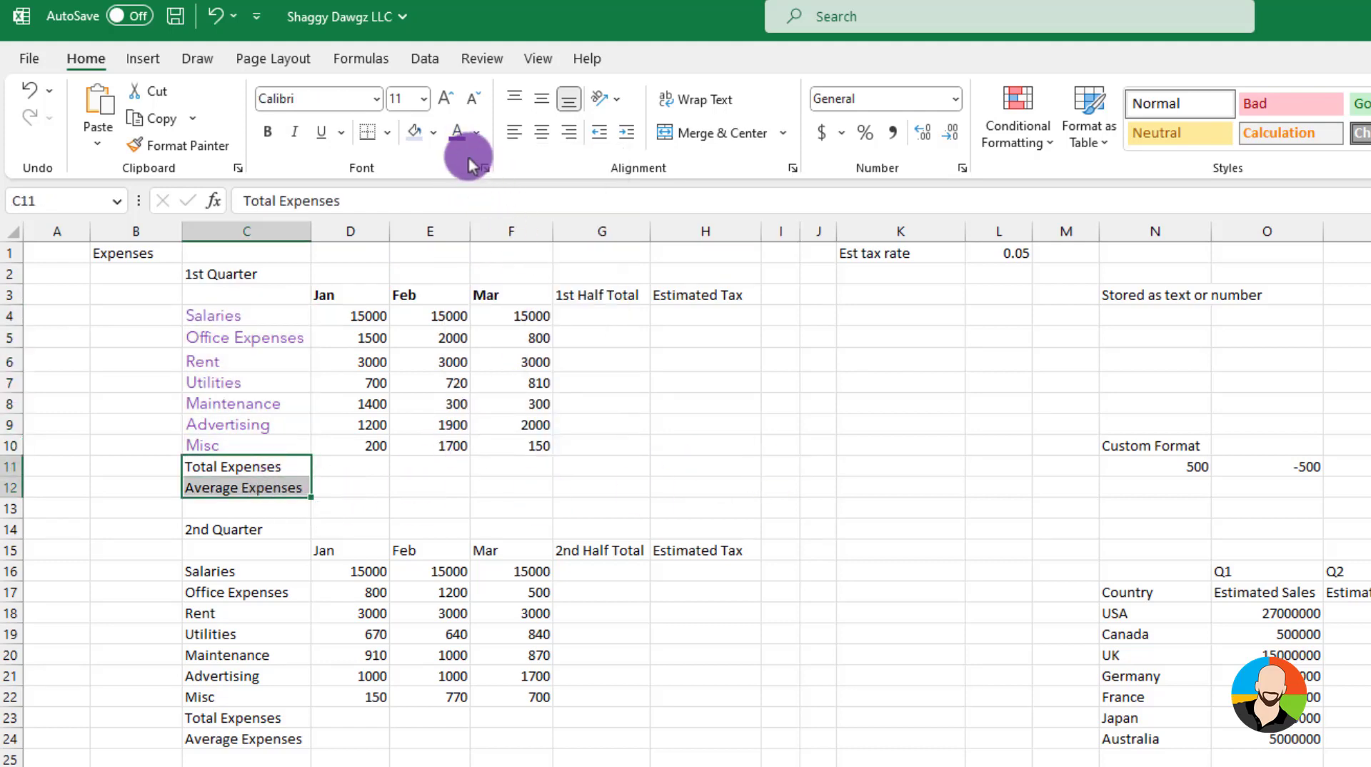
left_click(433, 133)
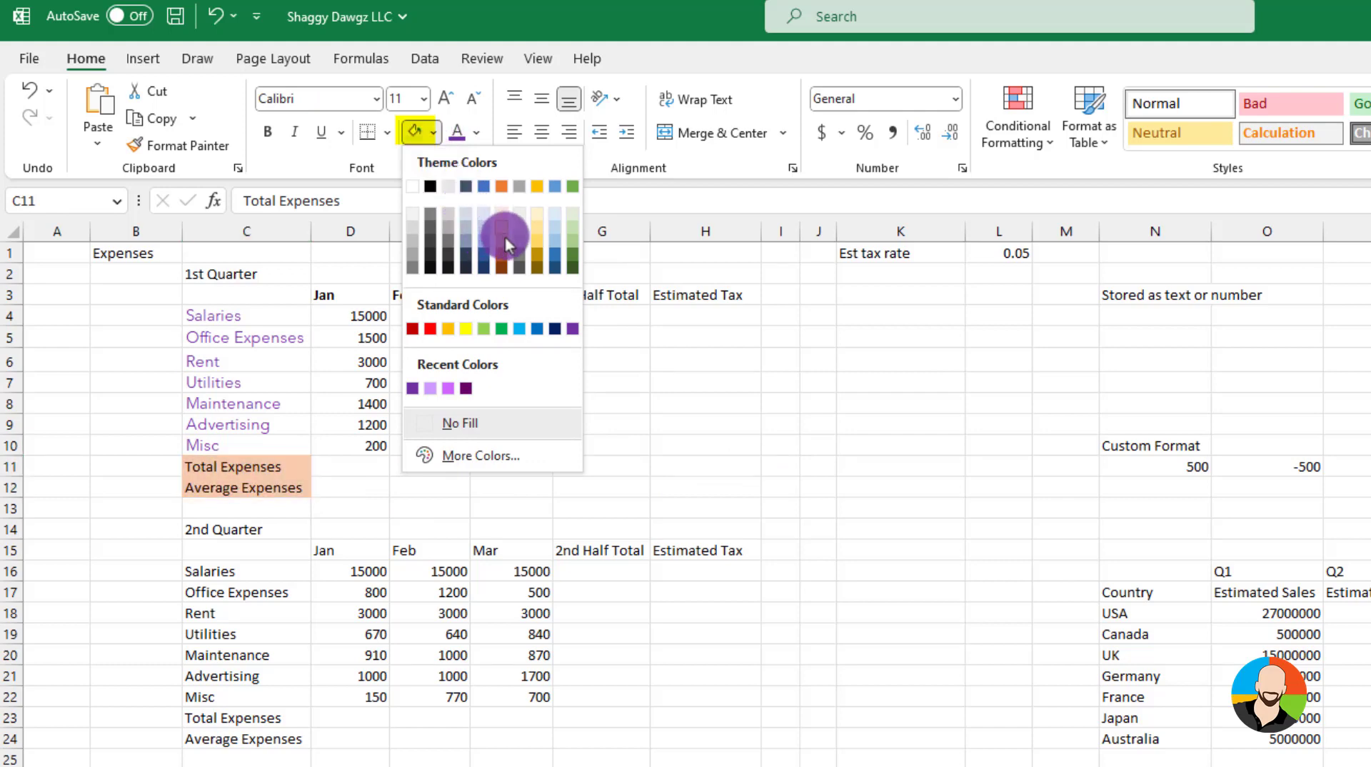
left_click(577, 236)
left_click(695, 418)
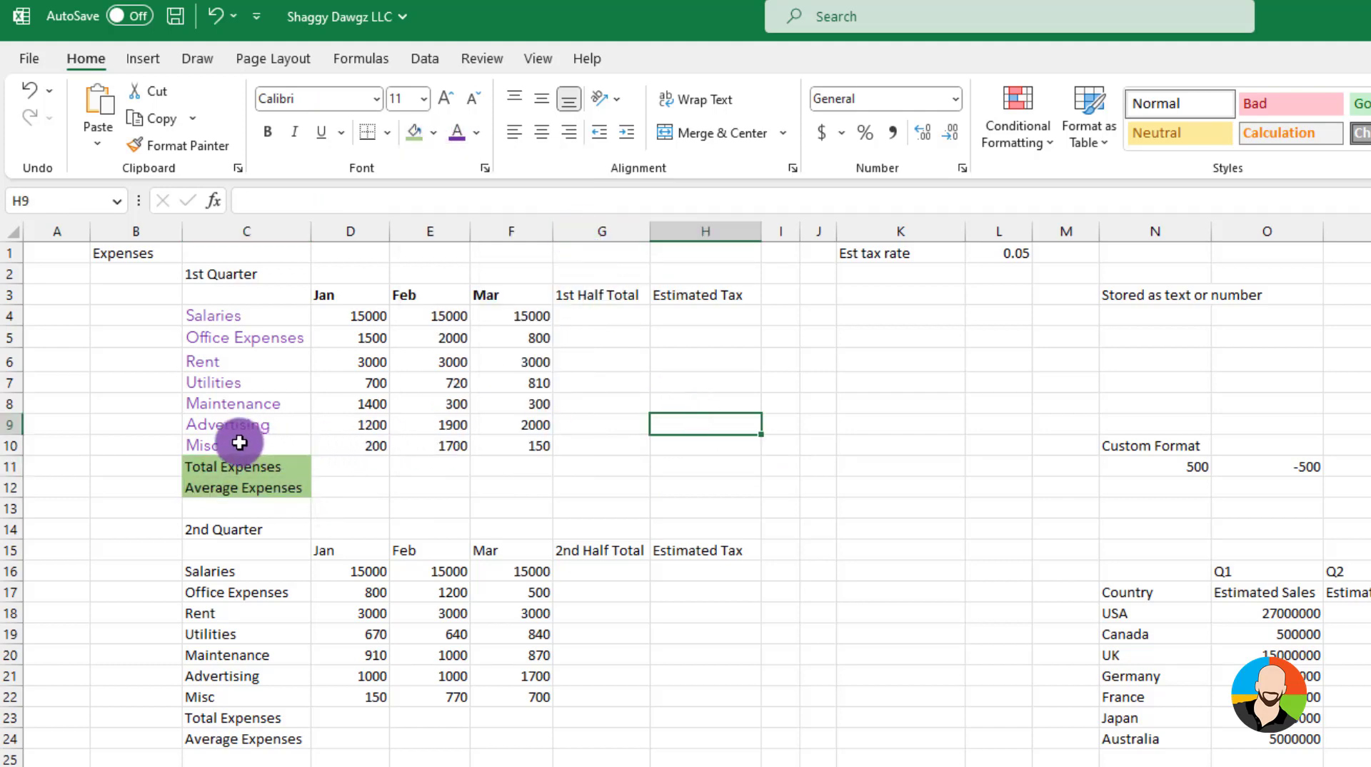
Add a bottom border beneath the first-quarter Misc row from its label to March
left_click_drag(236, 444, 502, 447)
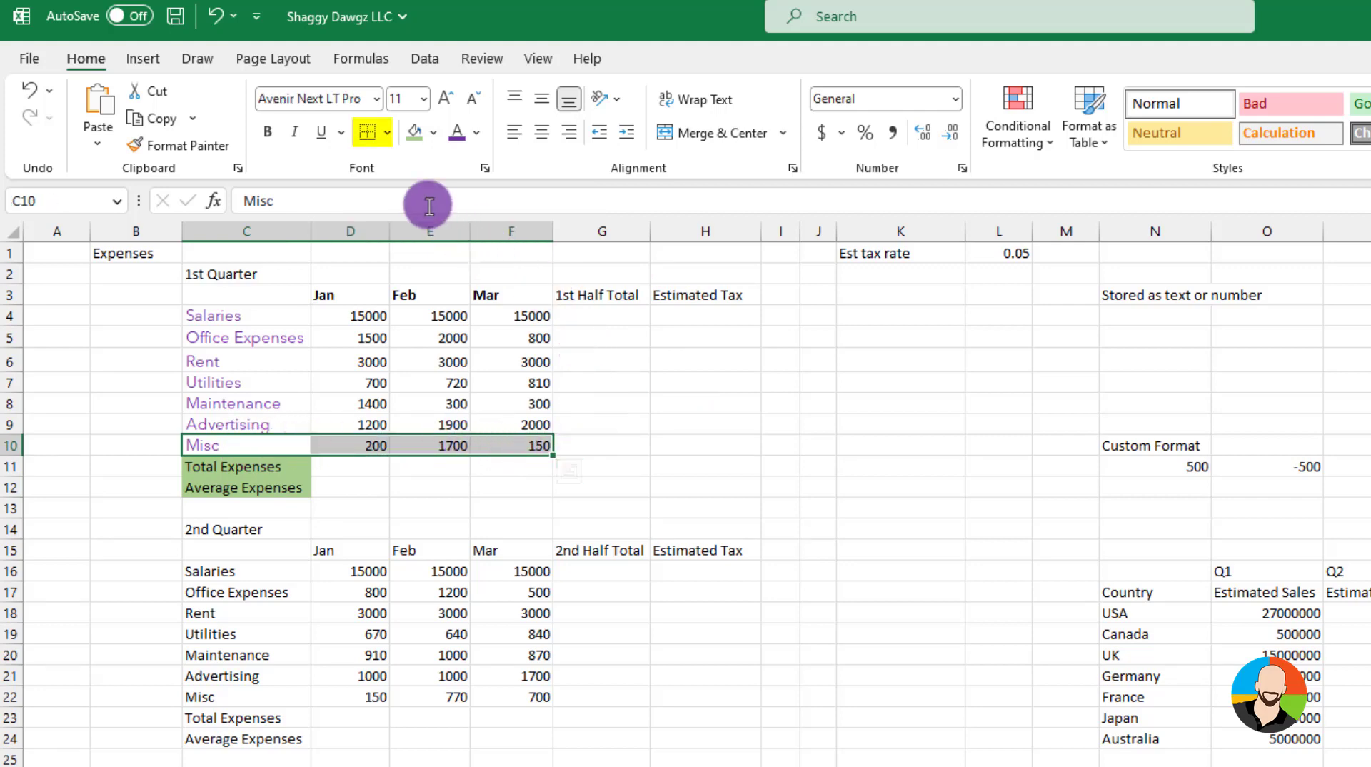
left_click(385, 136)
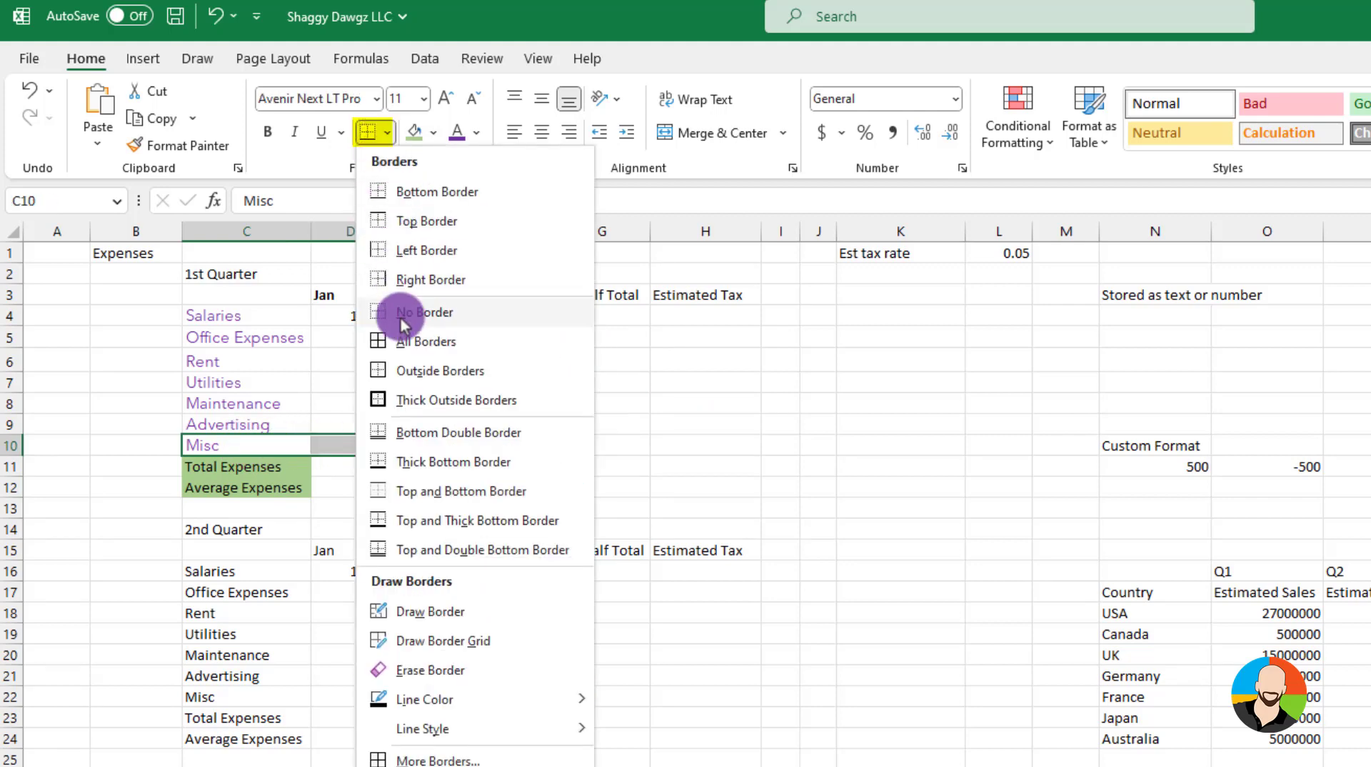
left_click(400, 191)
left_click(691, 490)
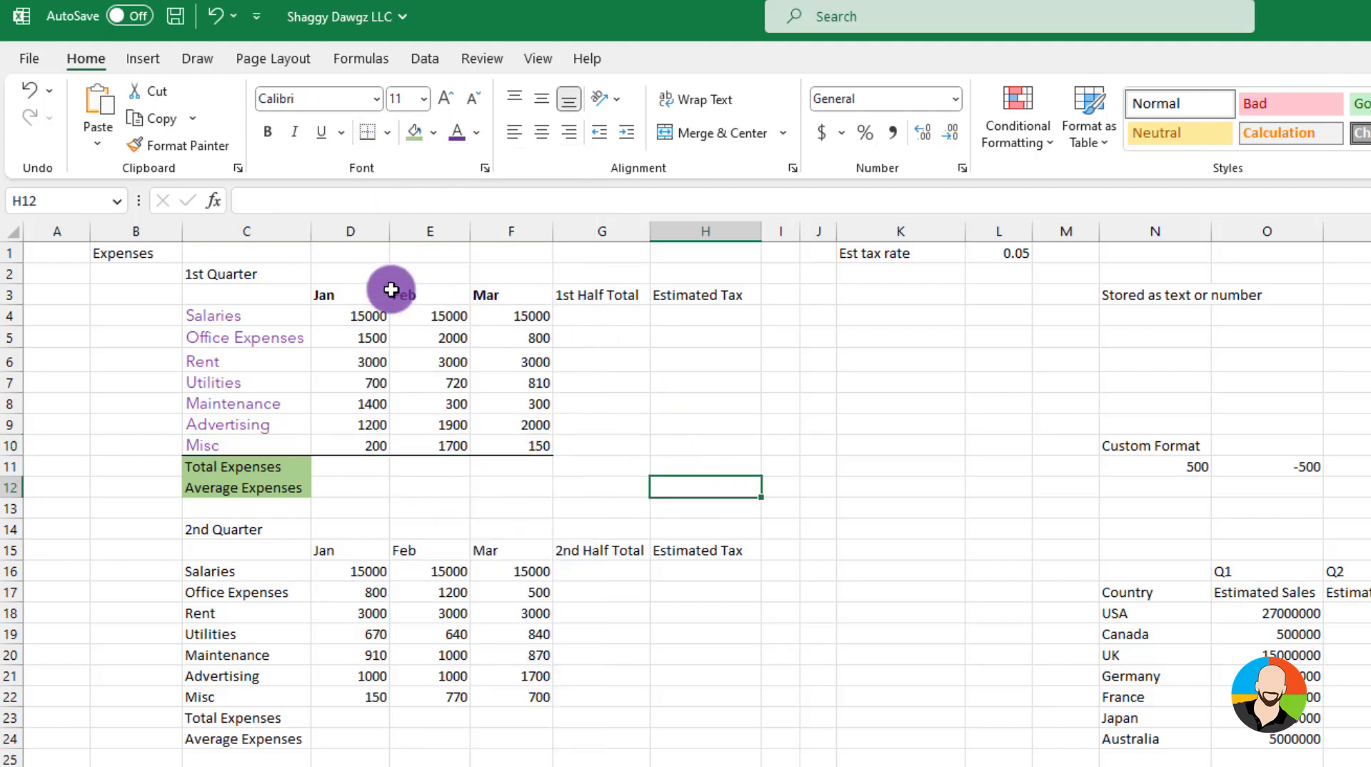
Cycle the first-quarter month headings through centre, right and left alignment
left_click_drag(330, 293, 485, 296)
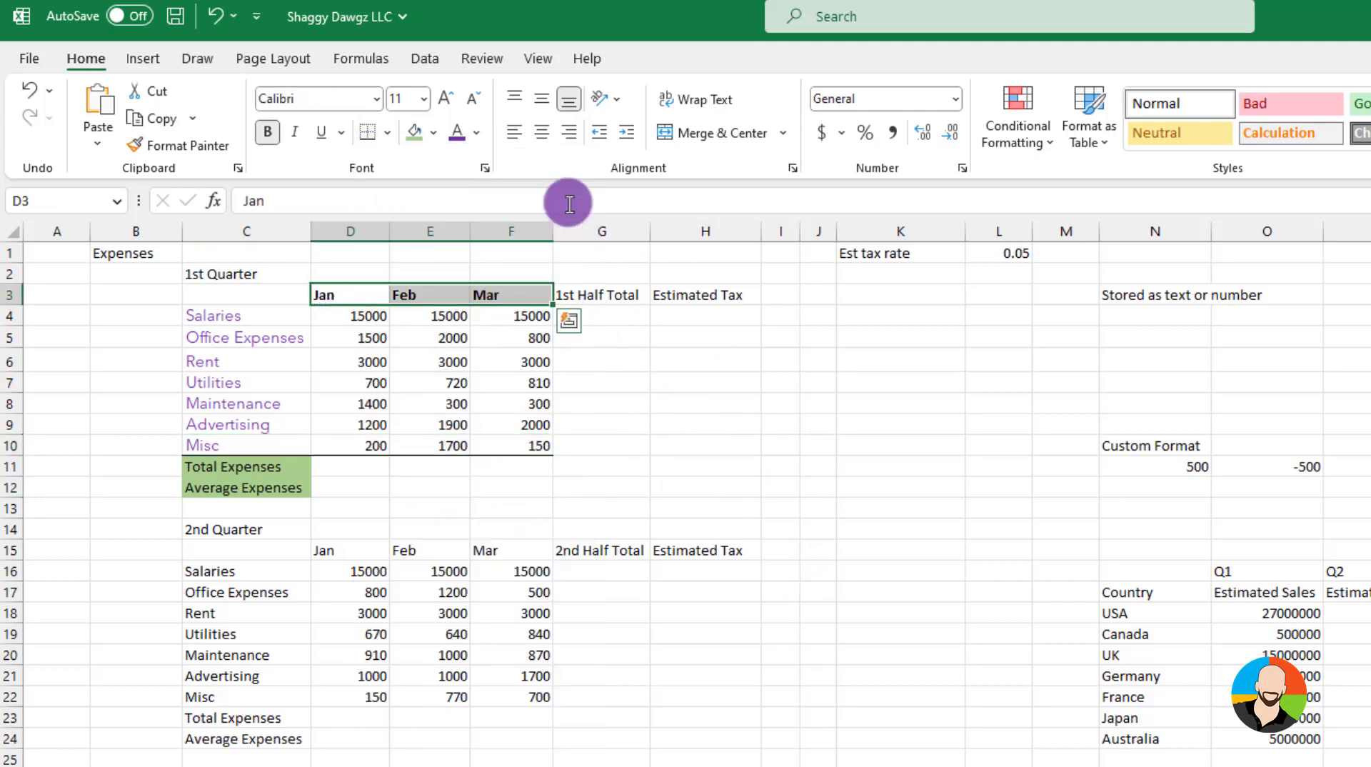
left_click(543, 133)
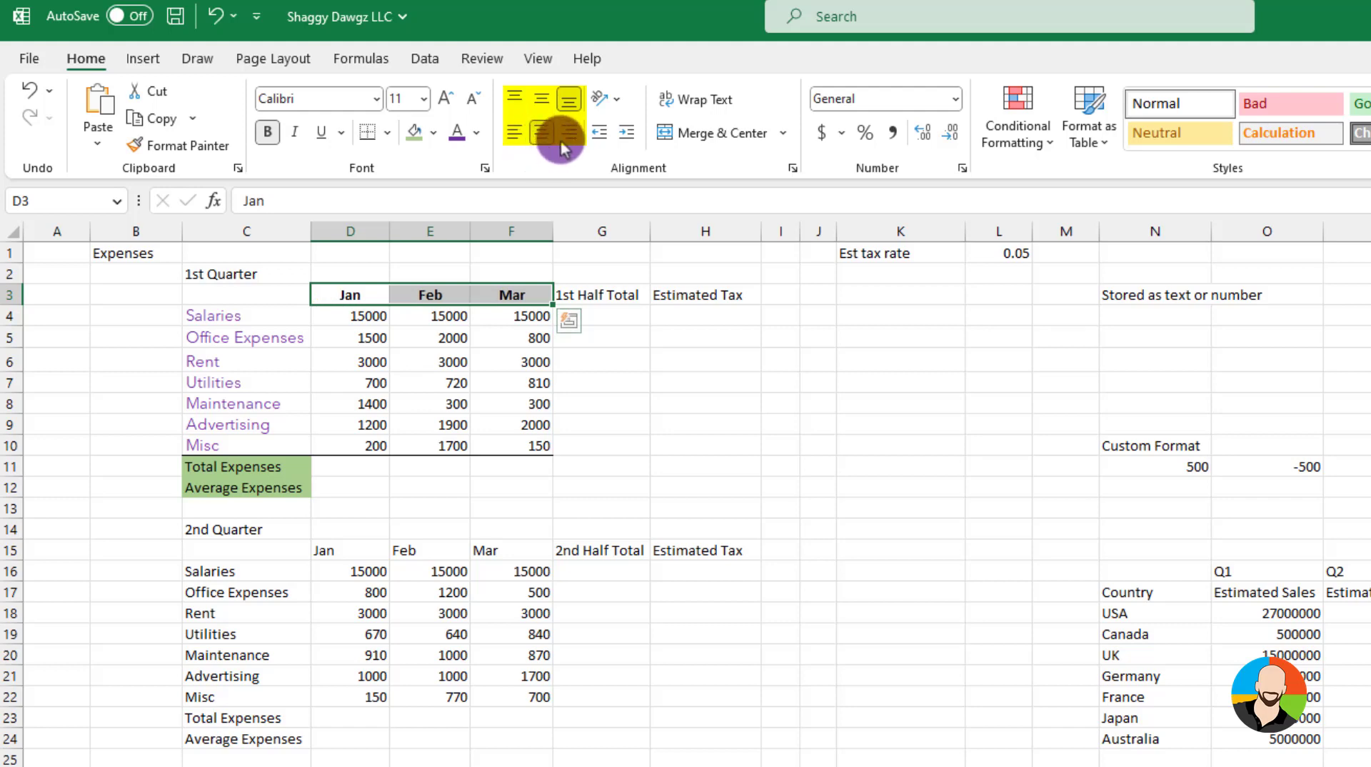
left_click(568, 133)
left_click(514, 133)
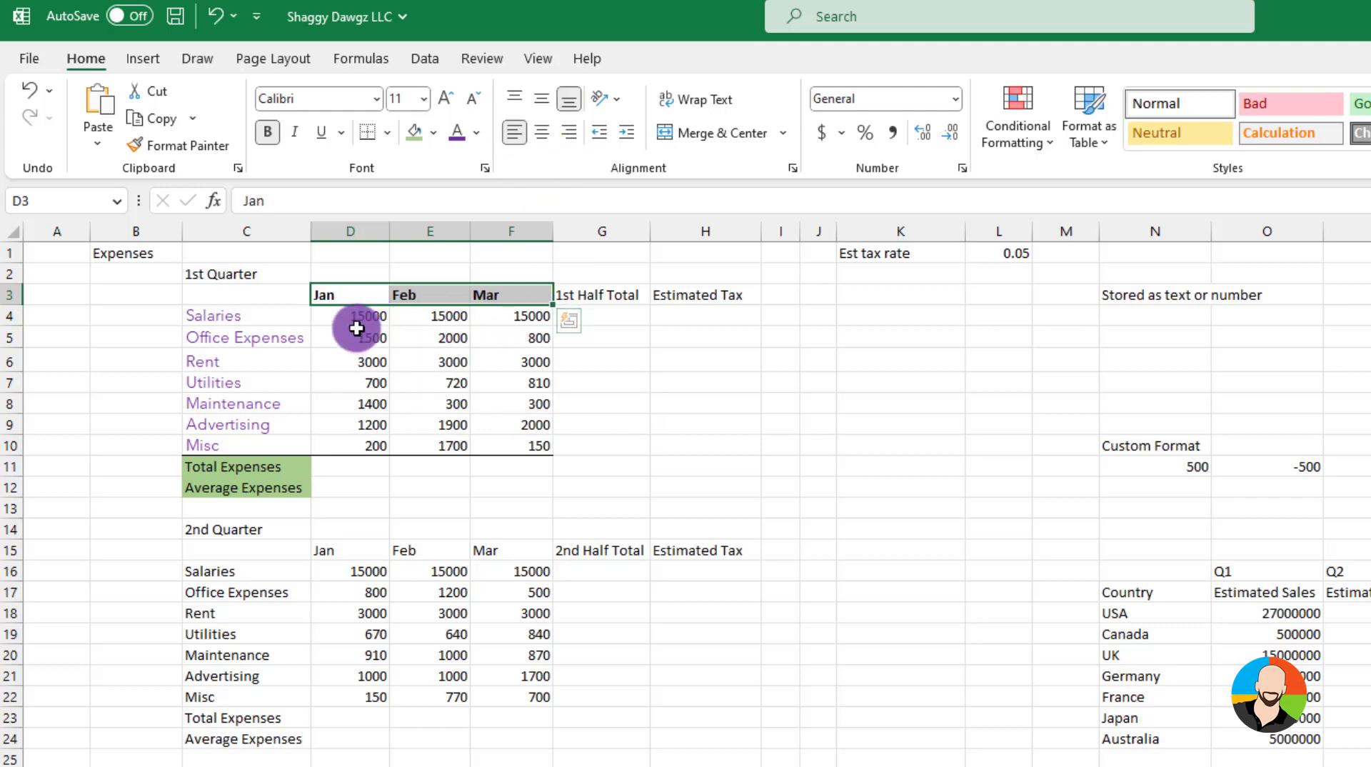
Apply the Accounting number format to the first-quarter expense values
left_click_drag(358, 325, 514, 441)
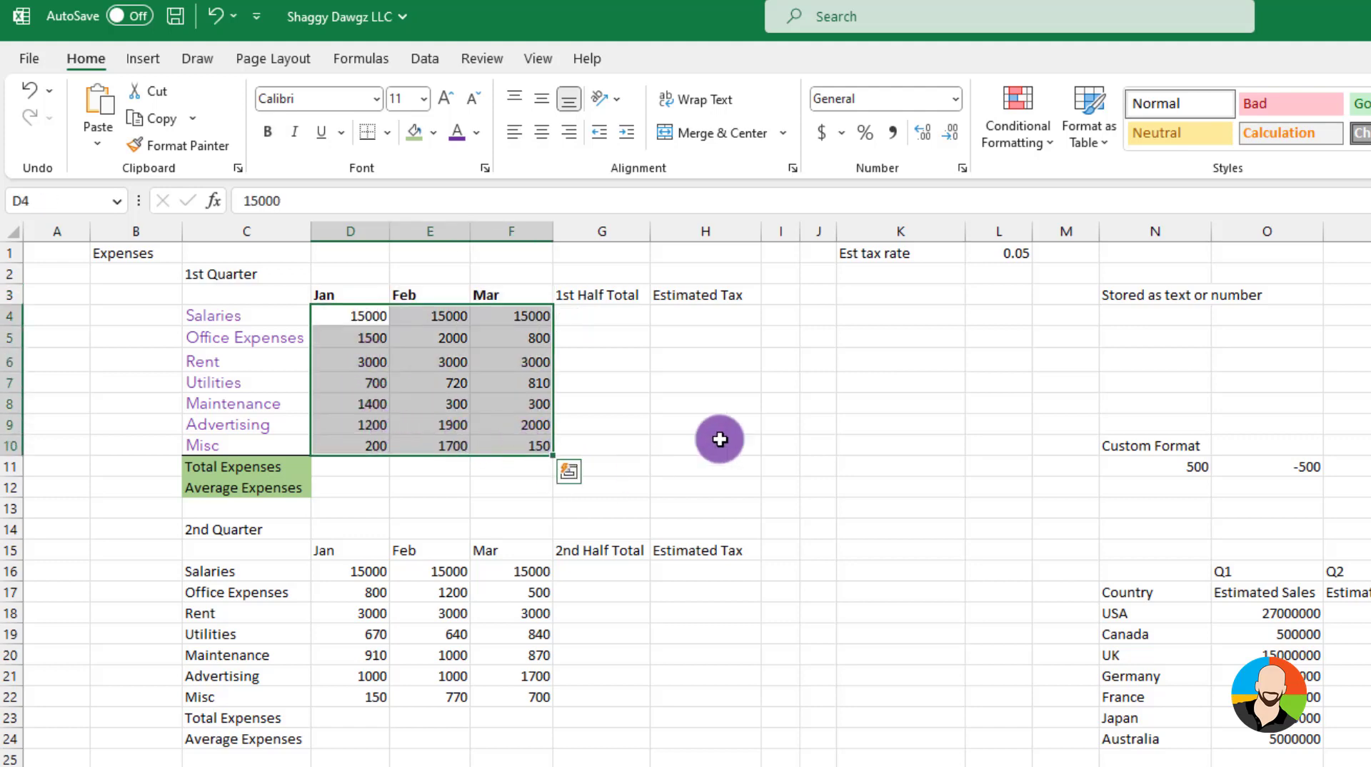
left_click(823, 141)
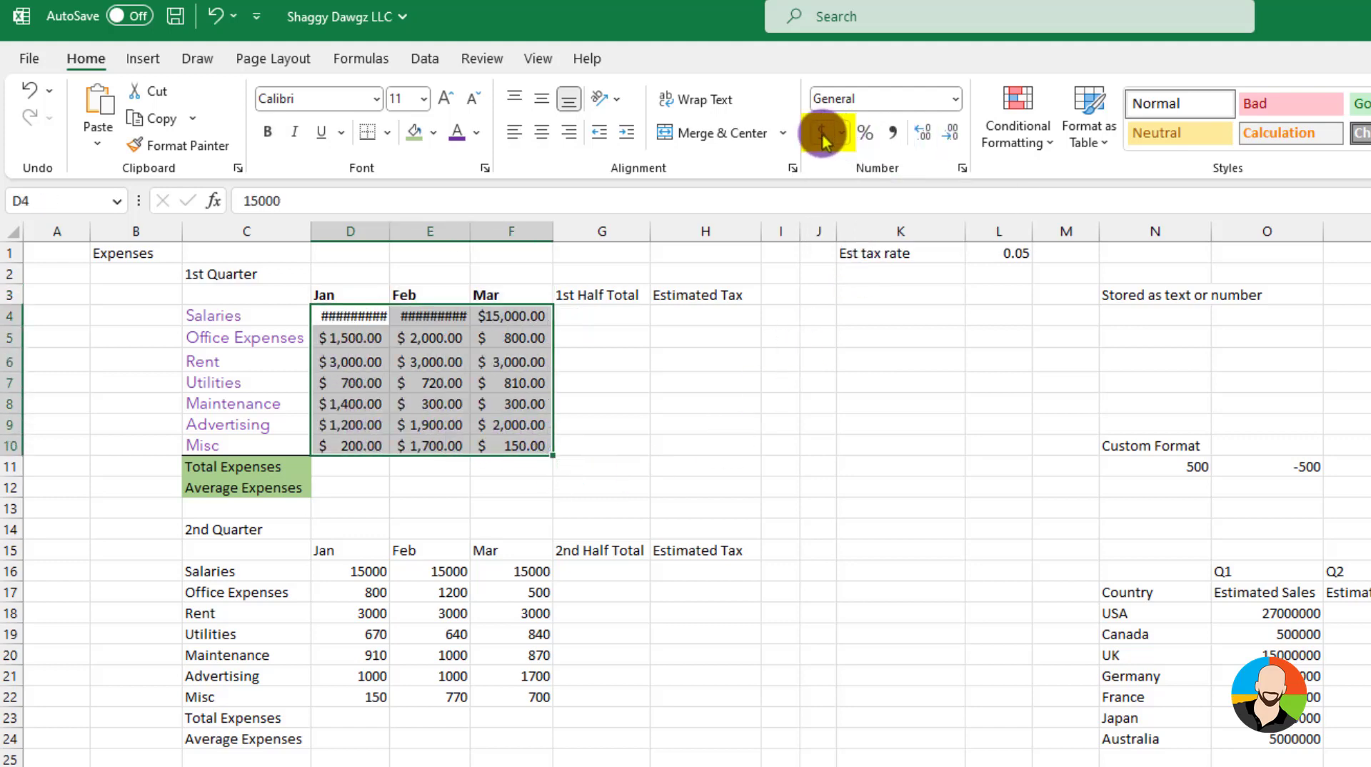
Switch the first-quarter values to Currency format and back to Accounting
left_click(956, 98)
left_click(903, 236)
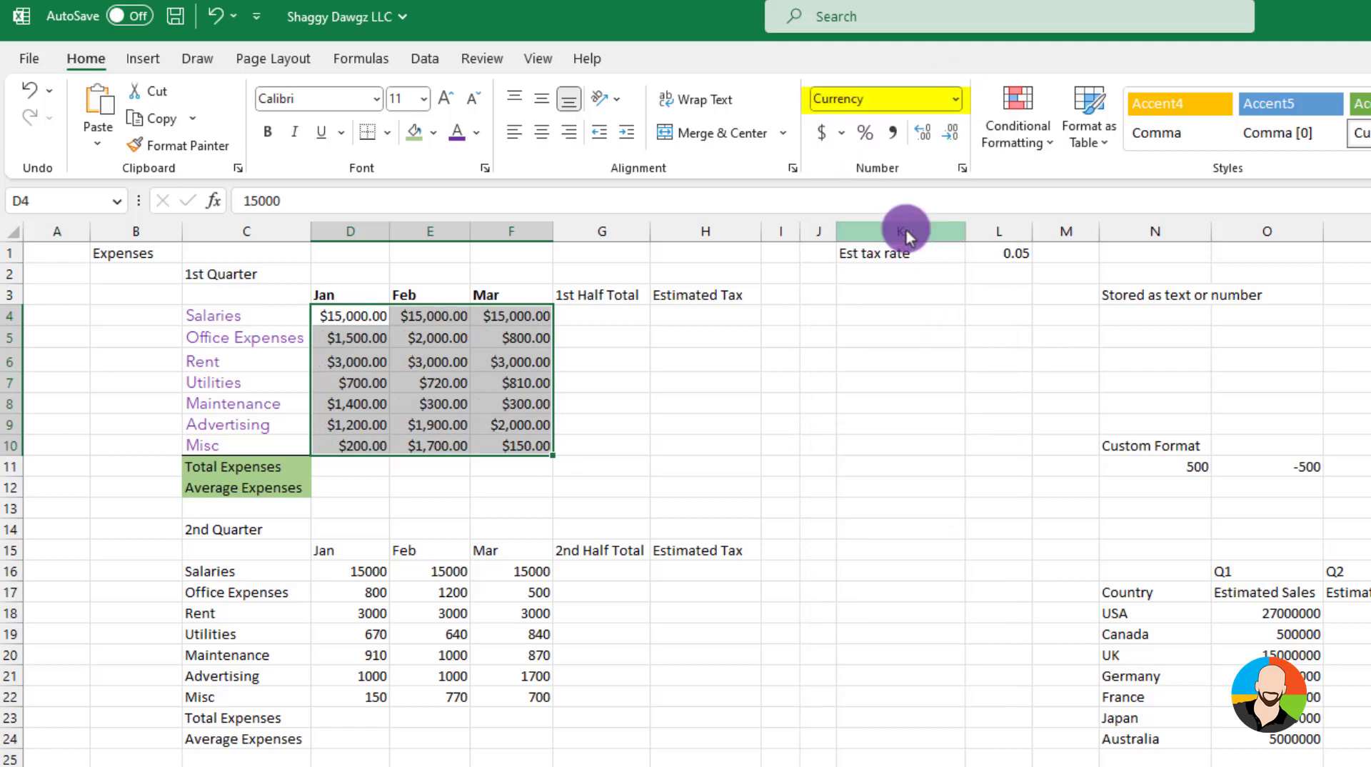
left_click(956, 98)
left_click(921, 289)
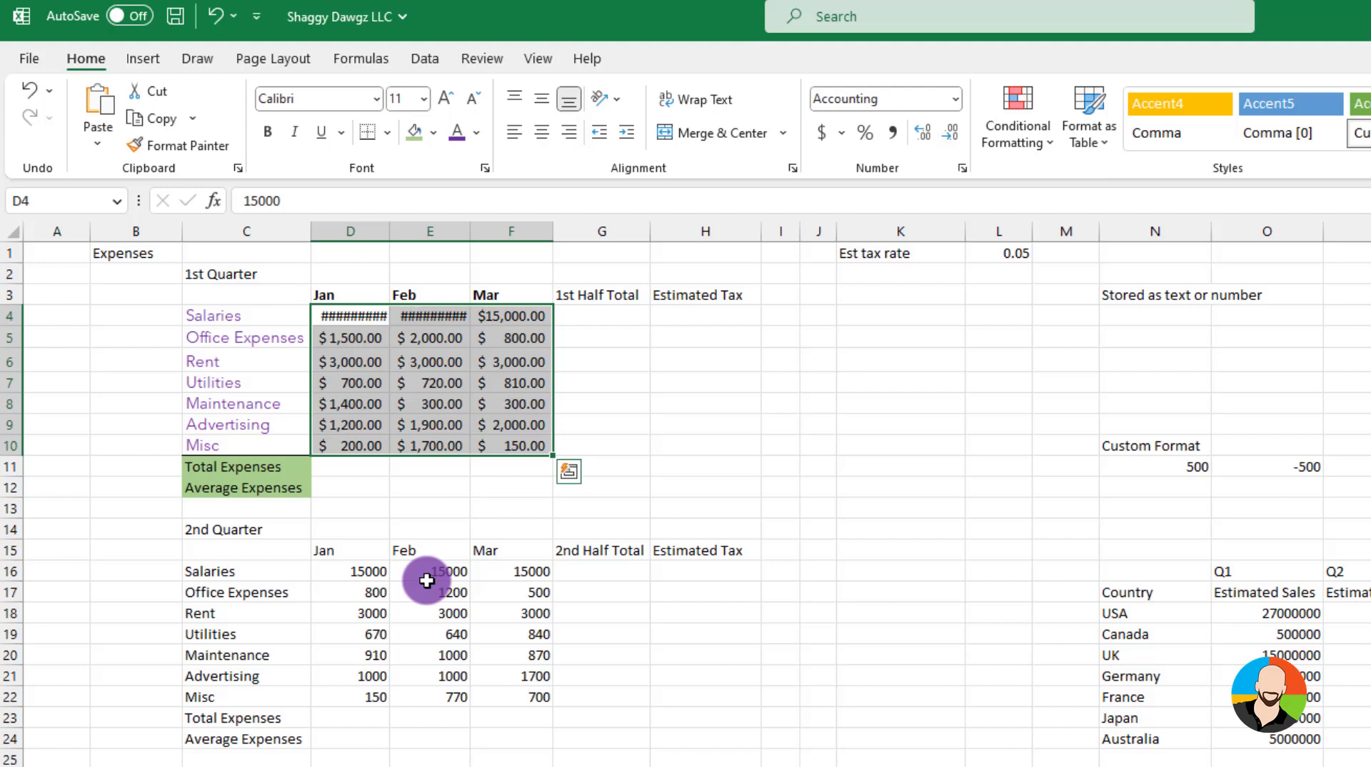
Apply comma style with no decimal places to the second-quarter expense values
left_click_drag(366, 576, 518, 697)
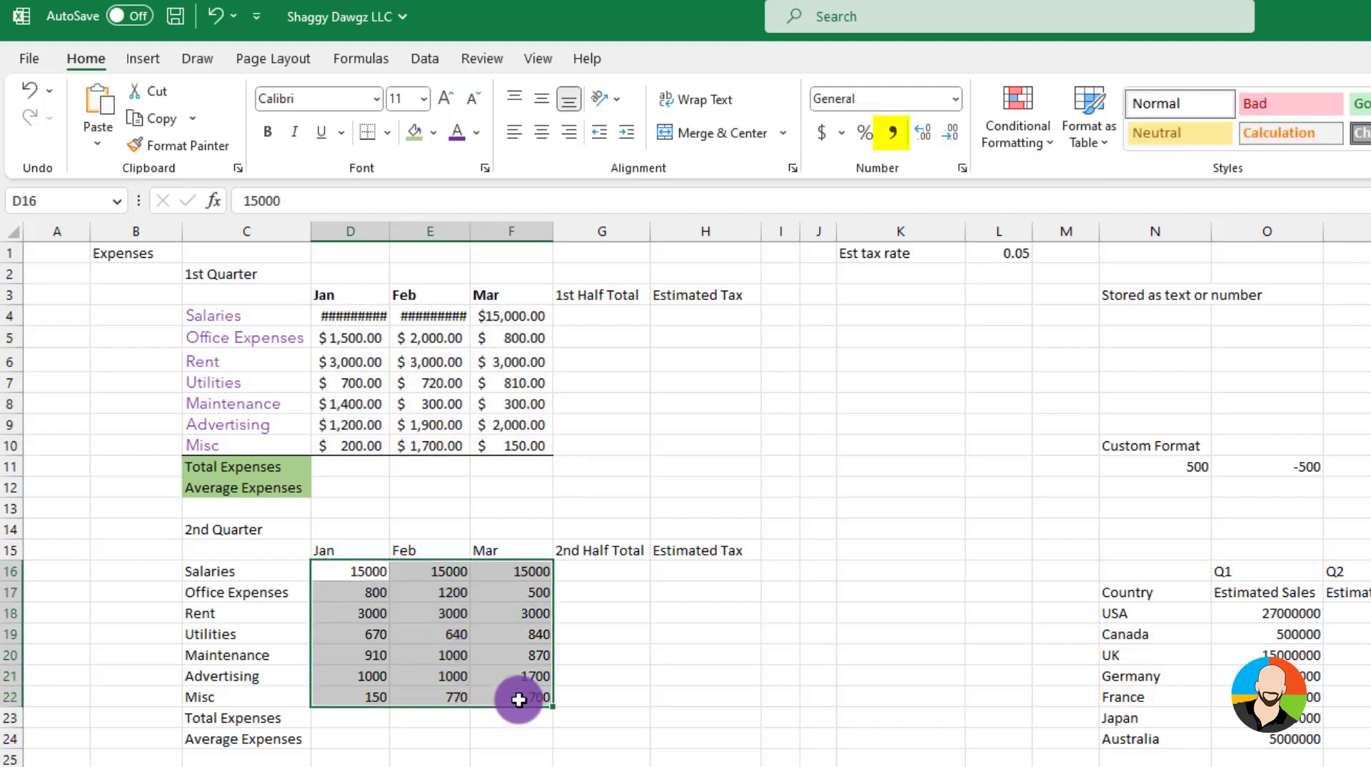
left_click(893, 133)
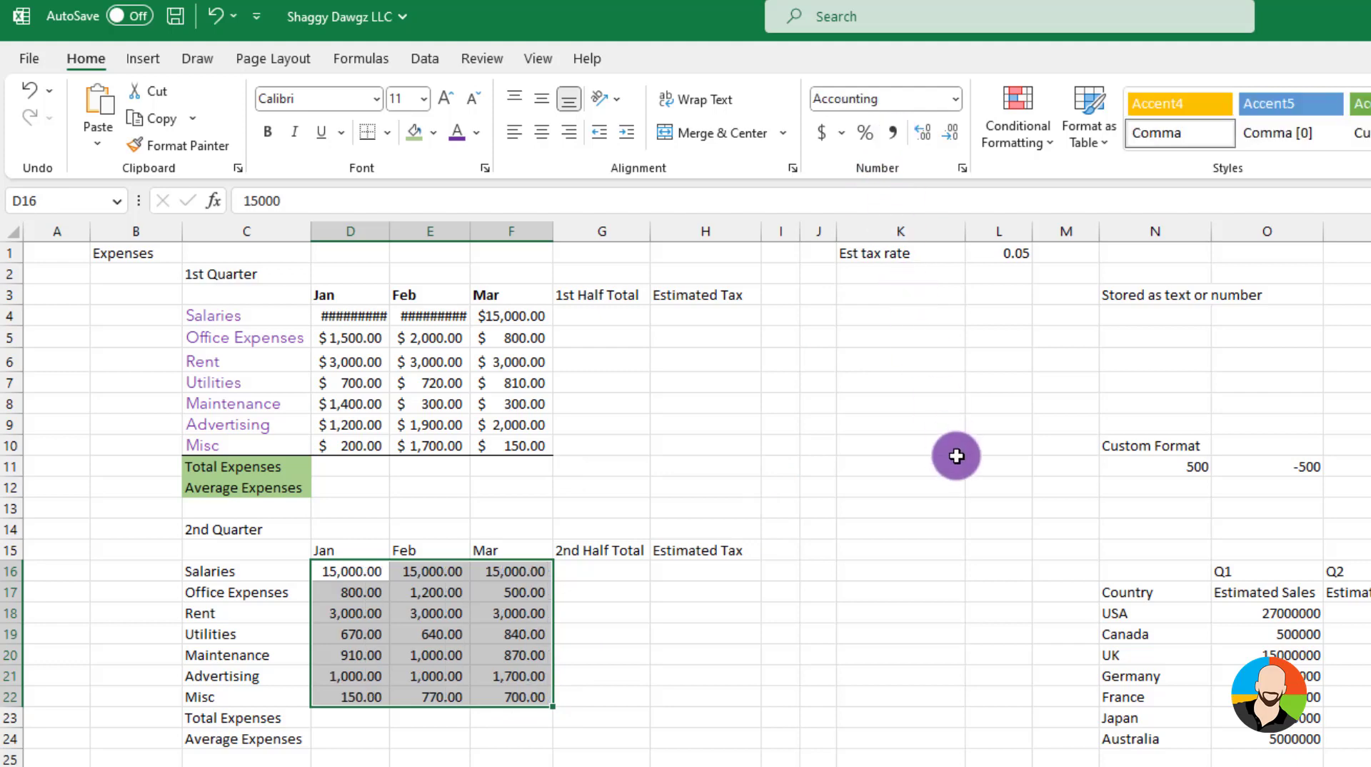
left_click(953, 133)
left_click(952, 133)
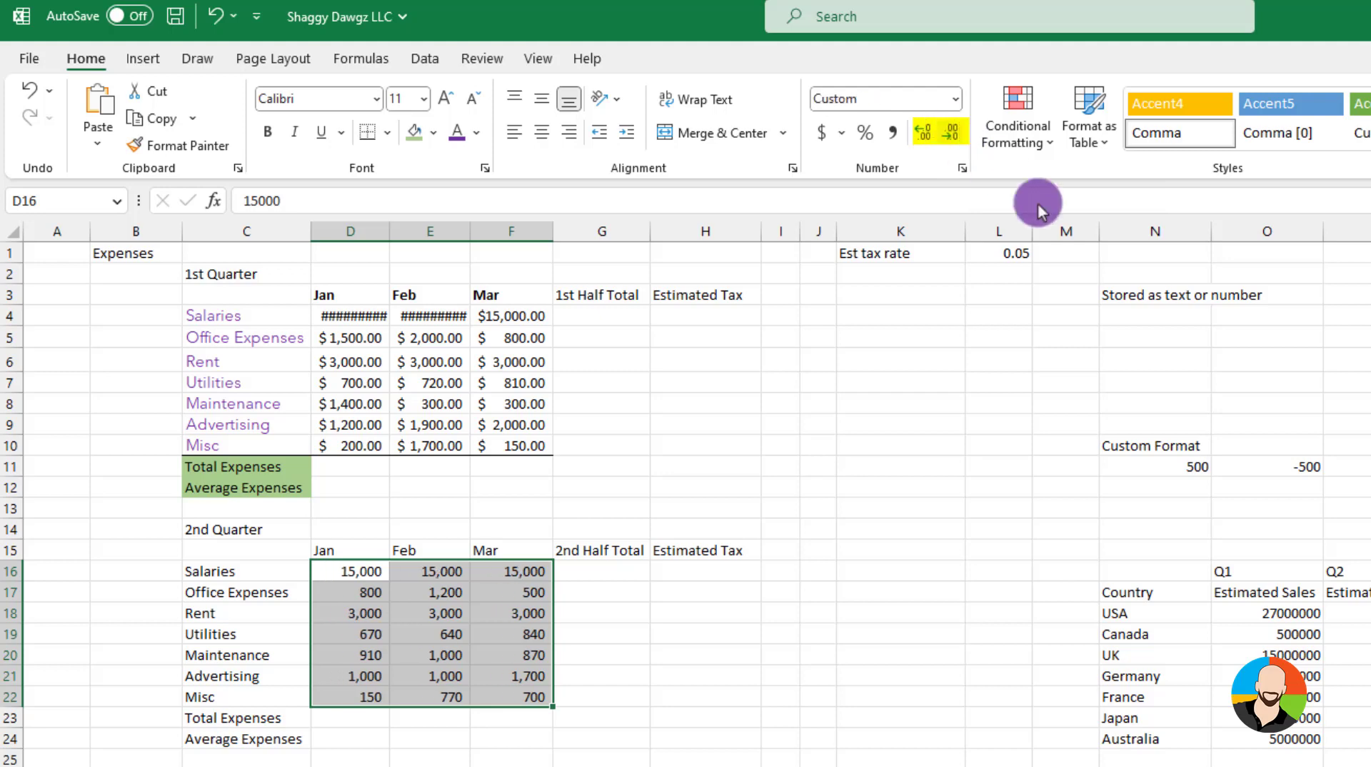
left_click(1018, 253)
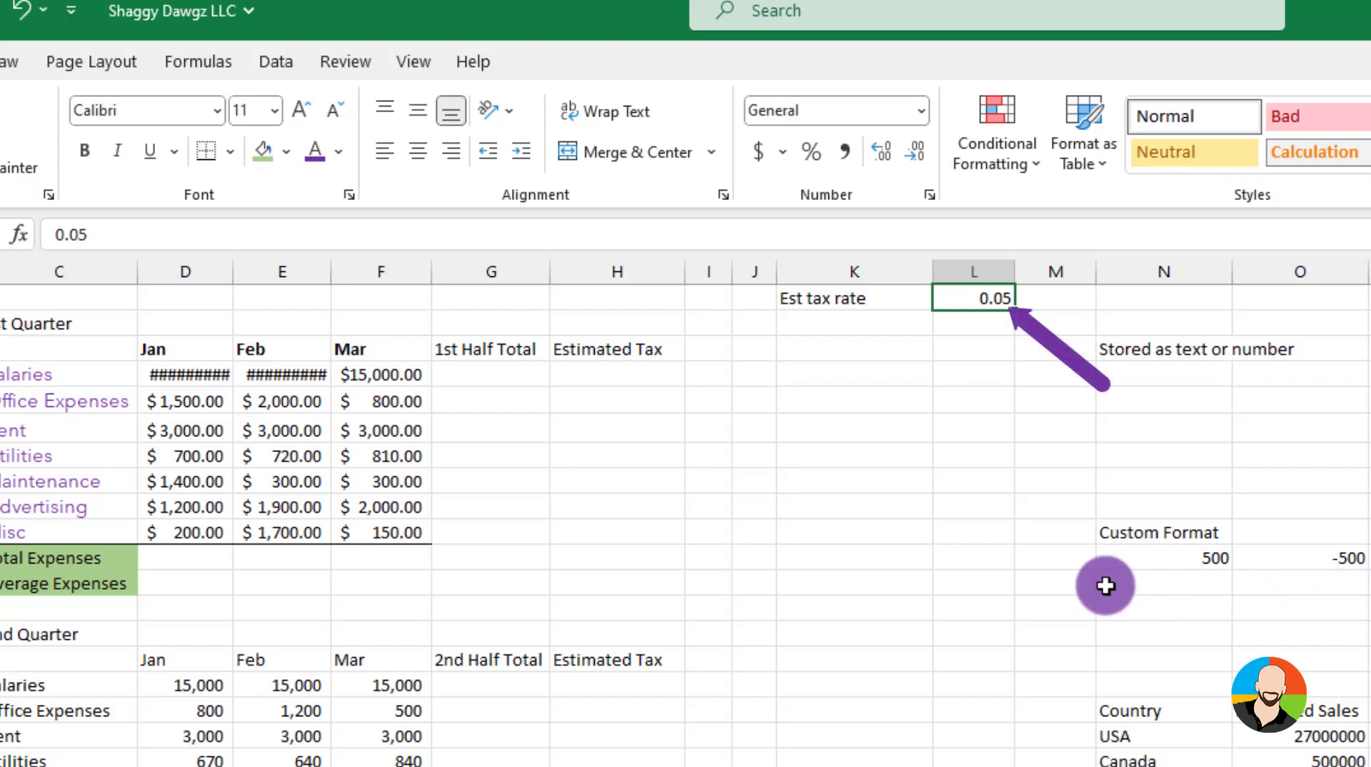
Format the estimated tax rate value as a percentage
left_click(816, 165)
left_click(868, 437)
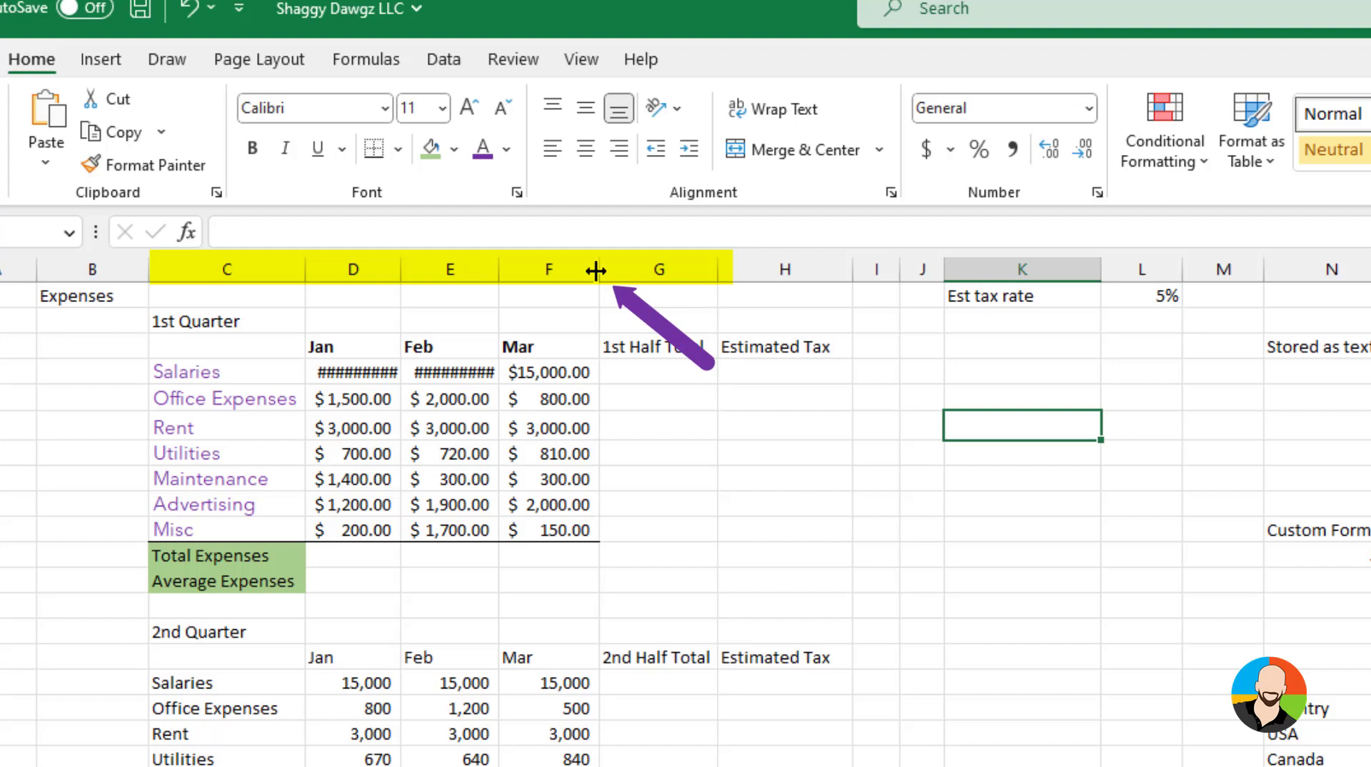
Widen columns F, E and D so the first-quarter amounts display fully
left_click_drag(596, 270, 634, 272)
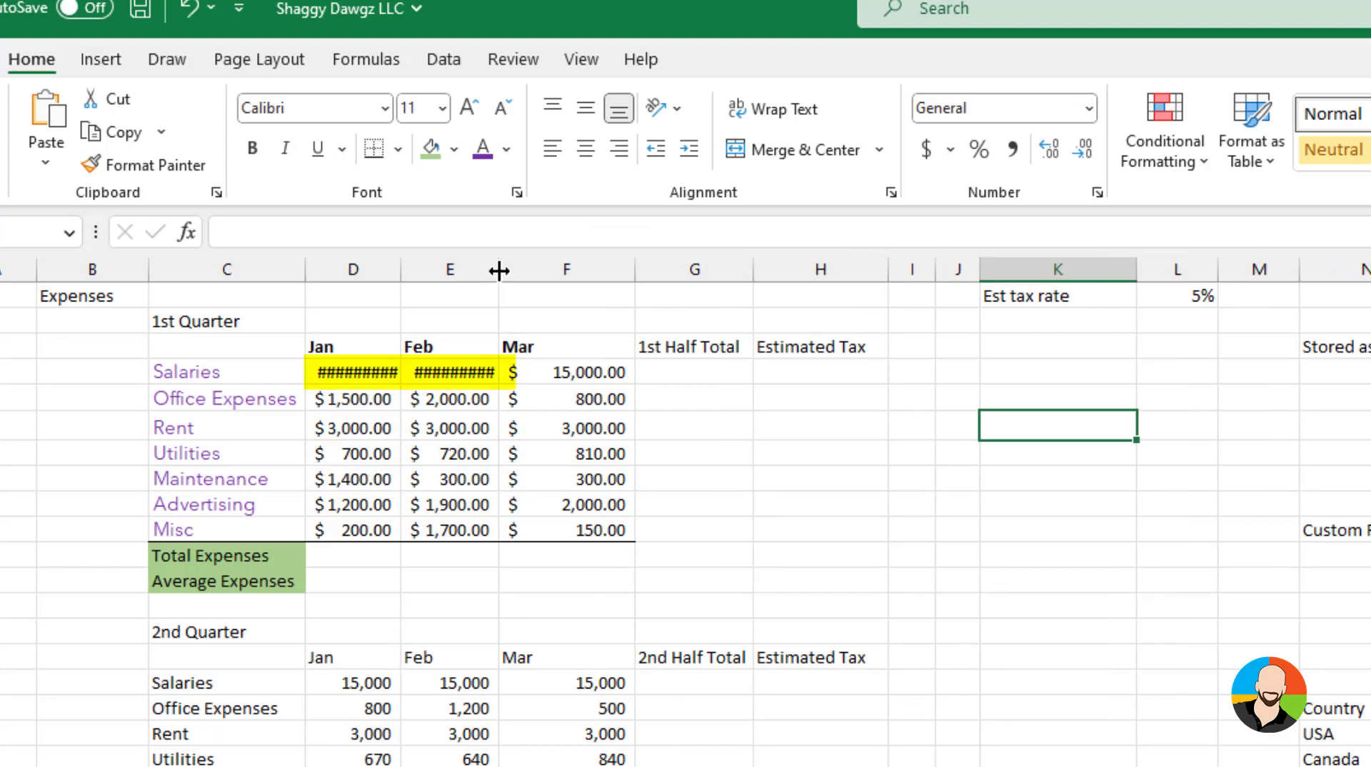
left_click_drag(500, 270, 527, 270)
left_click_drag(401, 274, 443, 274)
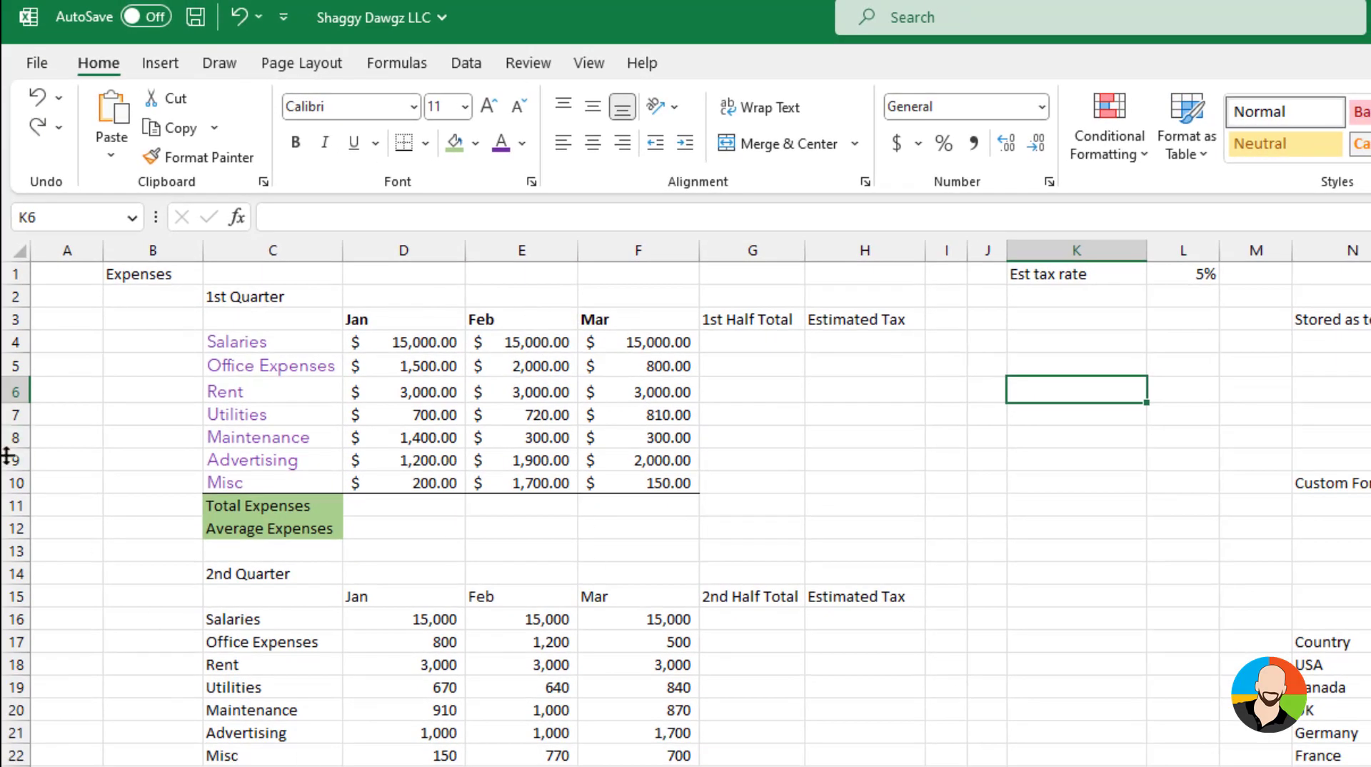
left_click(18, 394)
left_click(47, 408)
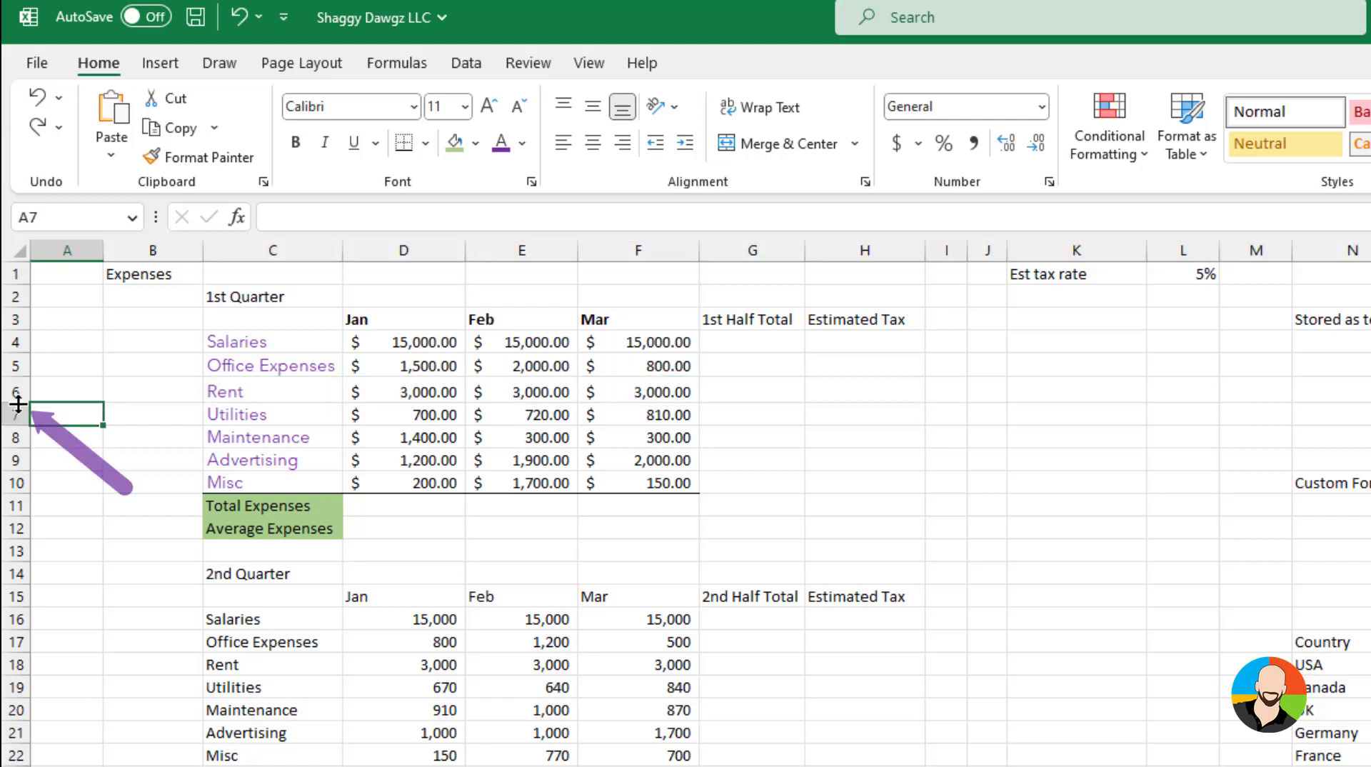
Make rows 6 and 8 taller to add space between the expense groups
left_click_drag(18, 405, 23, 473)
left_click_drag(24, 588, 27, 600)
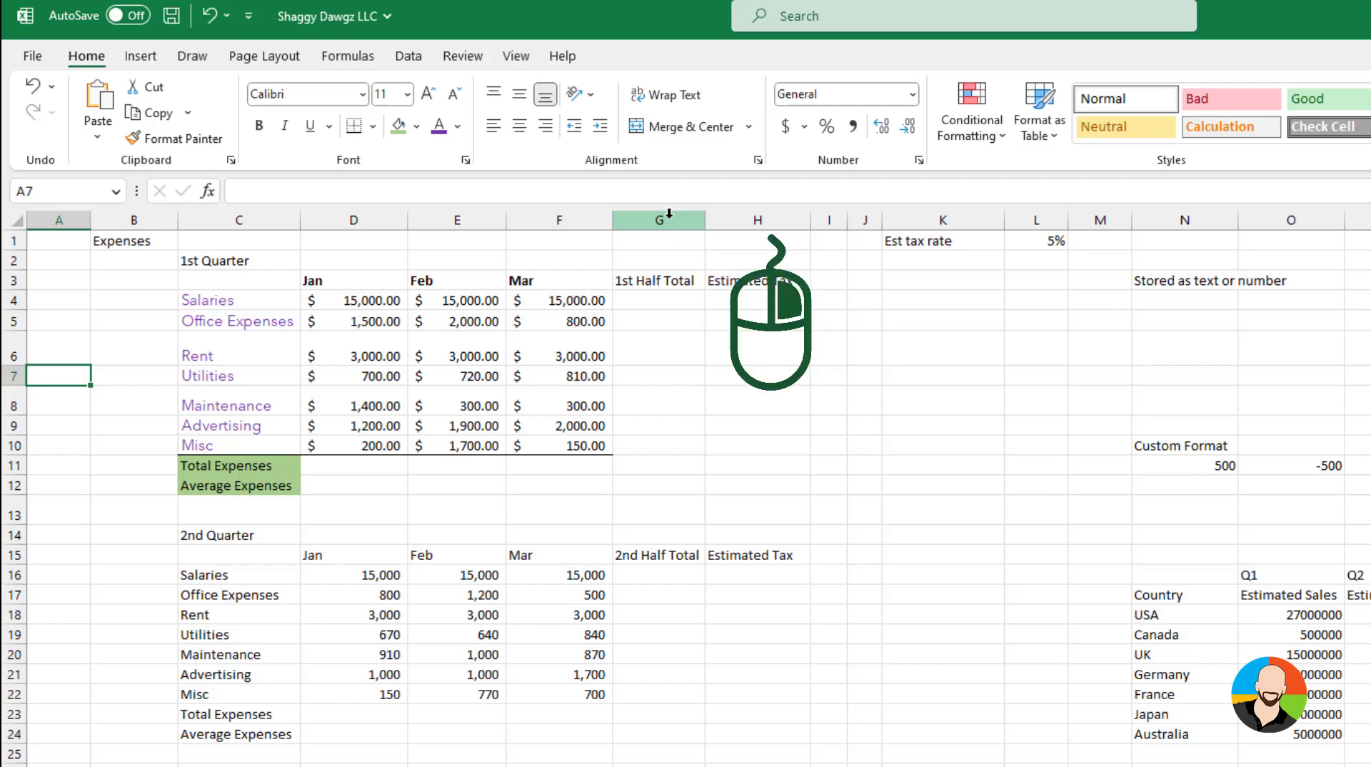
Insert two blank columns before the 1st Half Total column
right_click(669, 213)
left_click(730, 422)
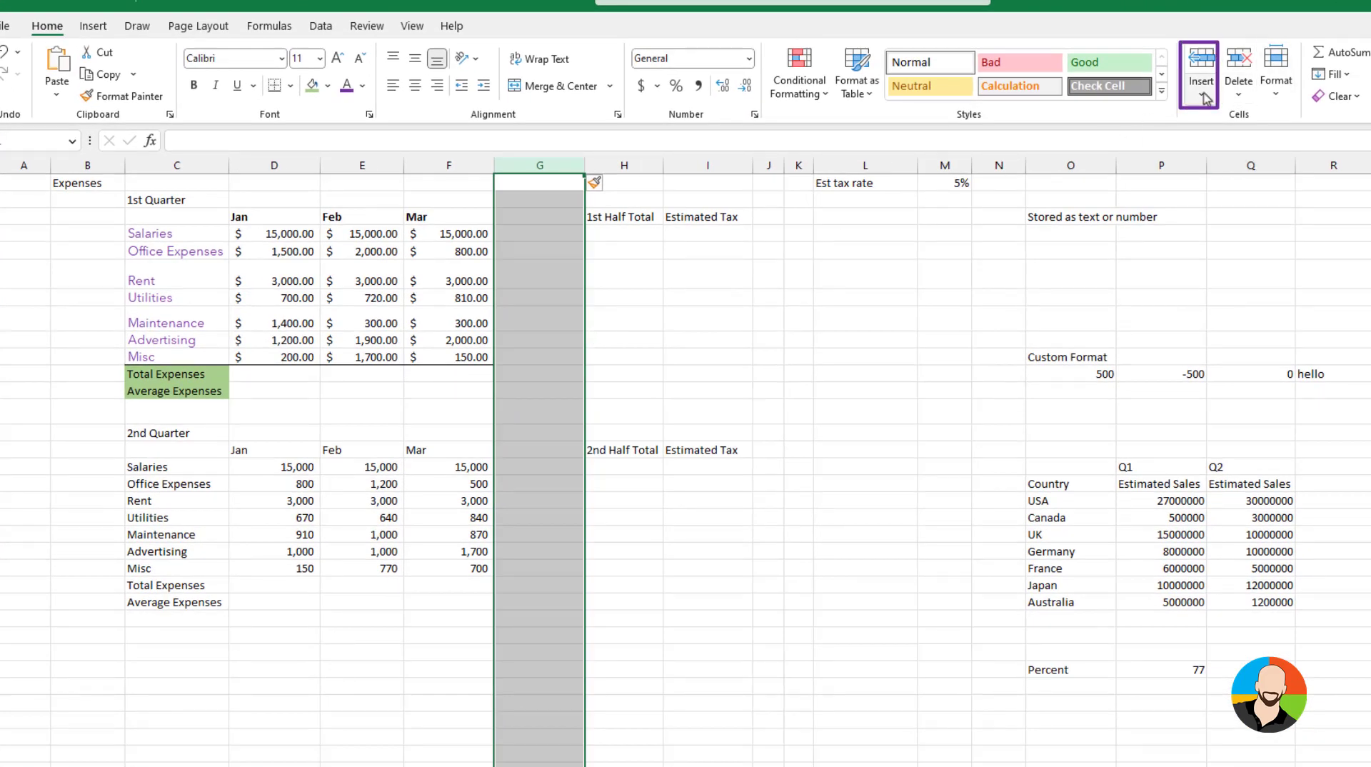
left_click(1205, 98)
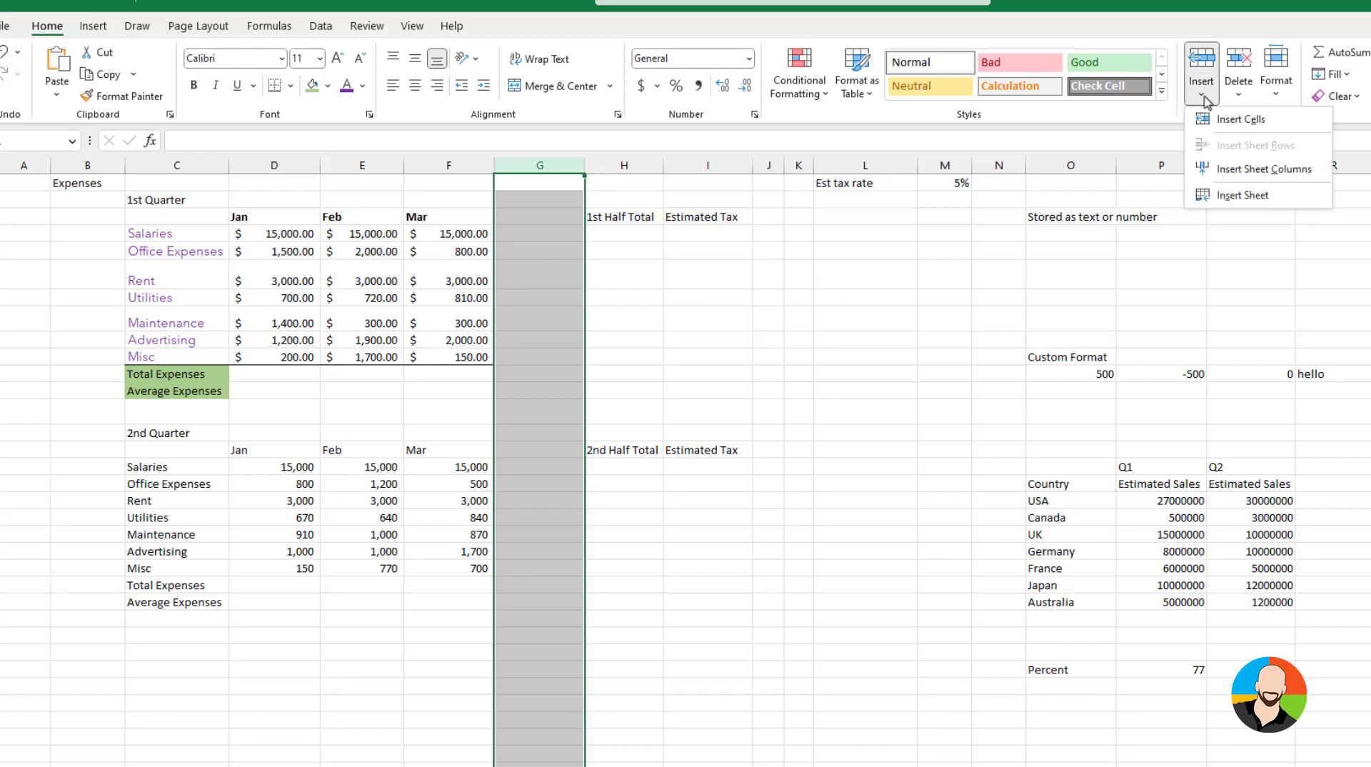
left_click(1223, 171)
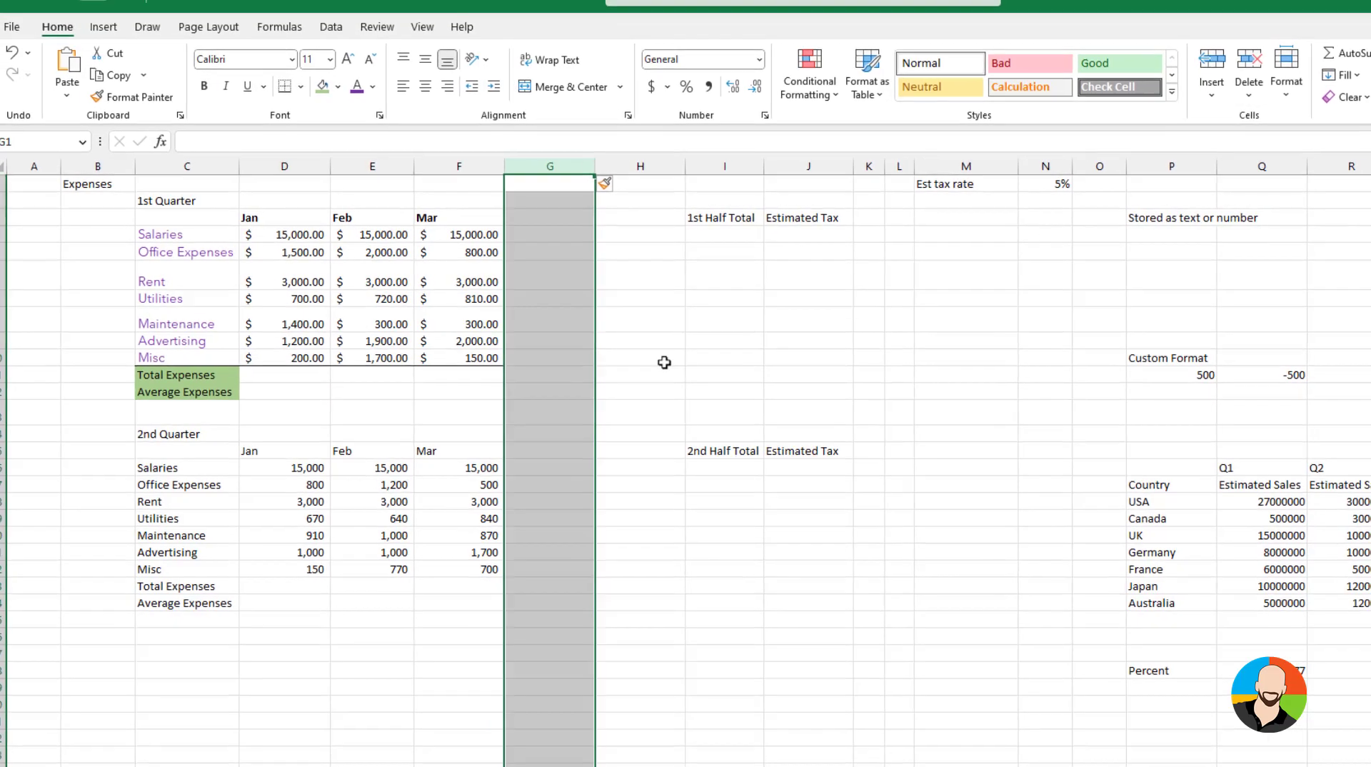
left_click(630, 357)
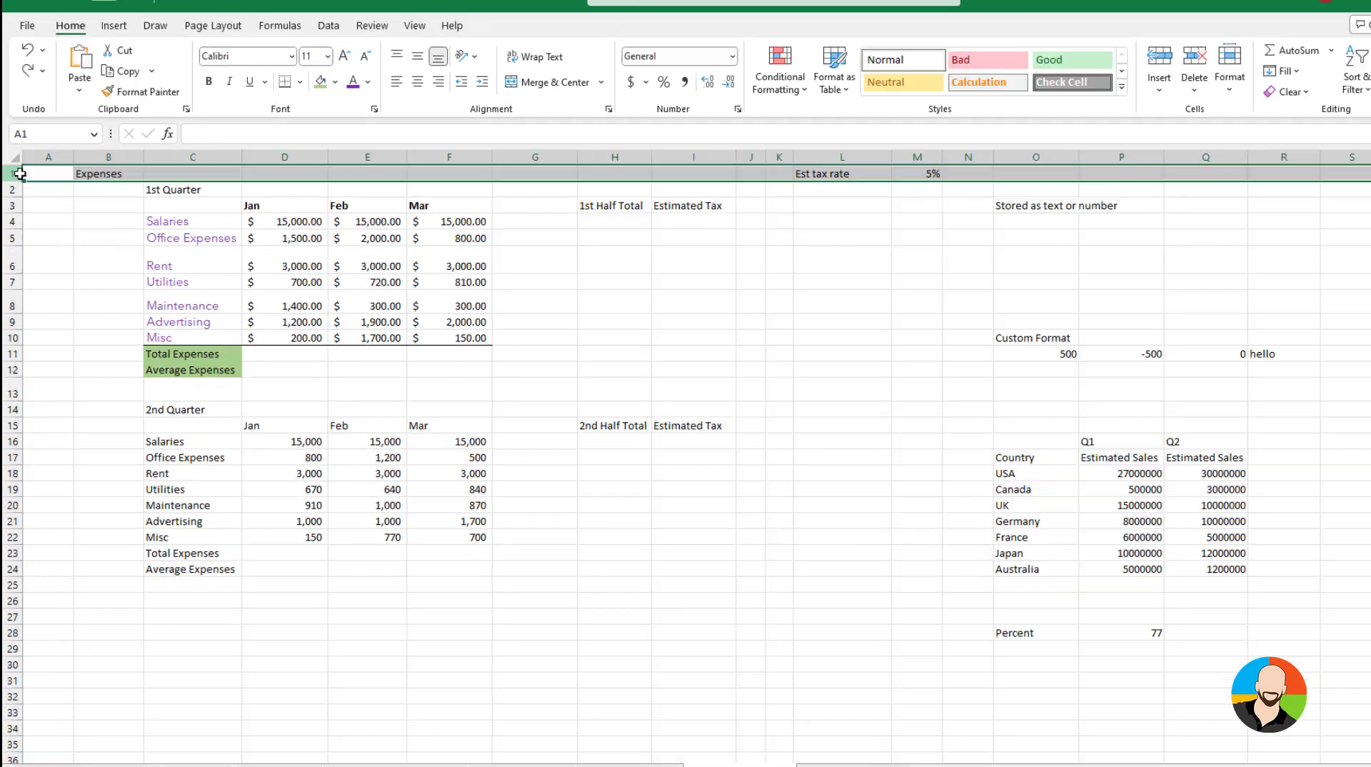
Insert two blank rows above the Expenses title row
right_click(16, 173)
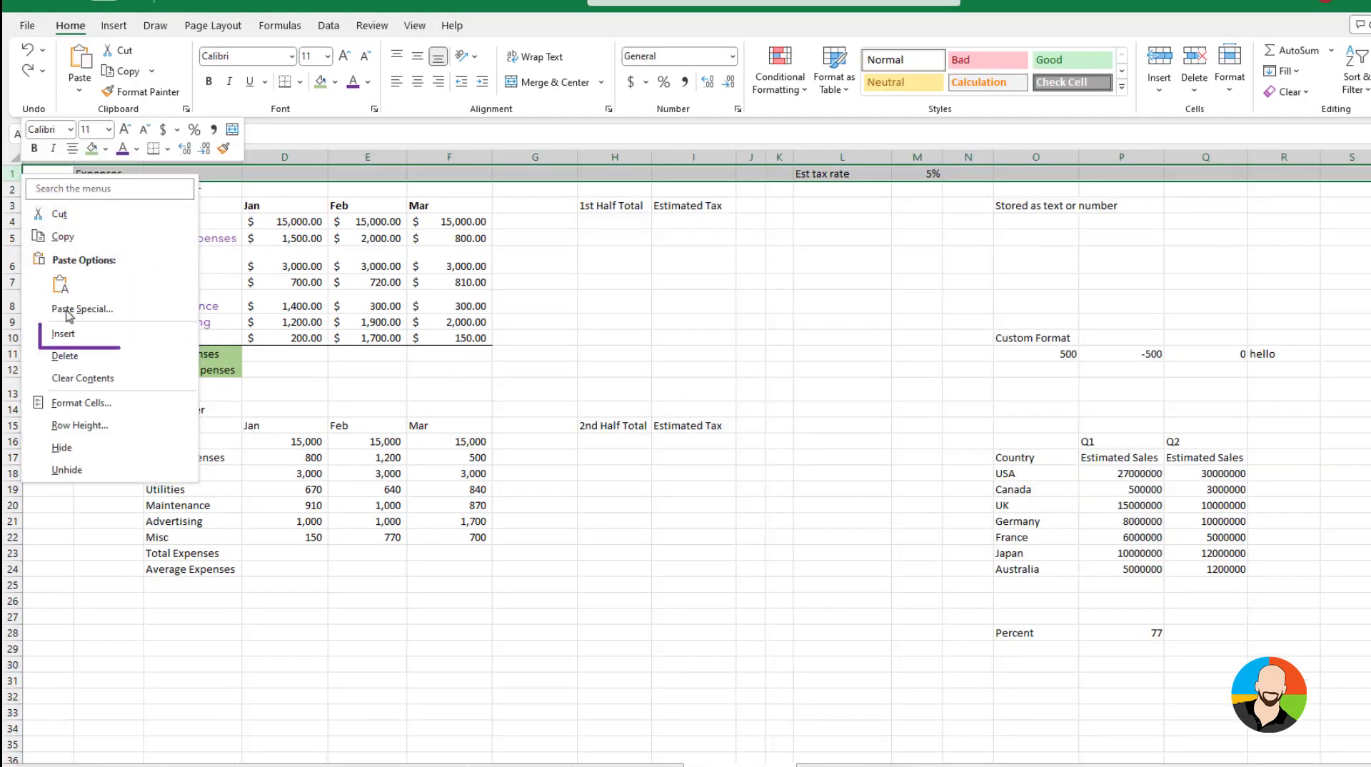
left_click(67, 333)
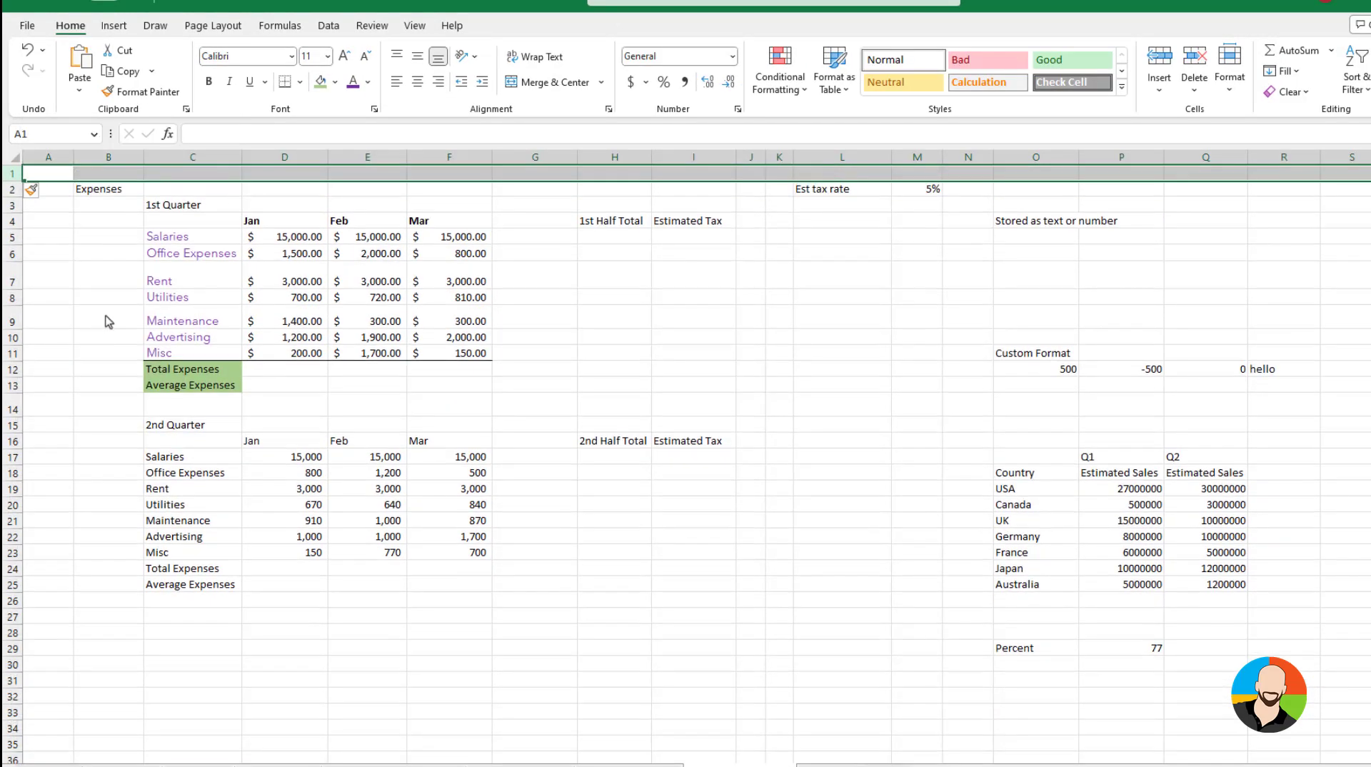
left_click(82, 248)
left_click(10, 173)
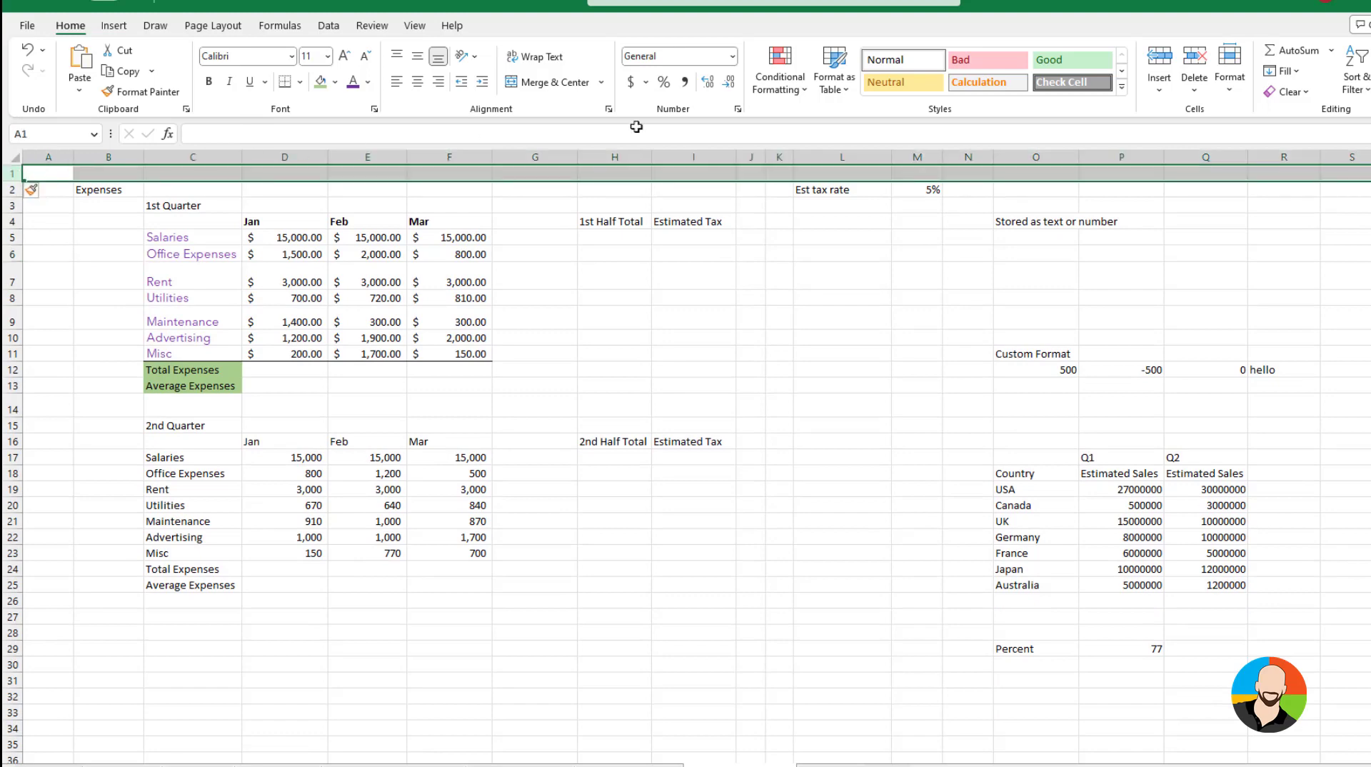
left_click(1159, 90)
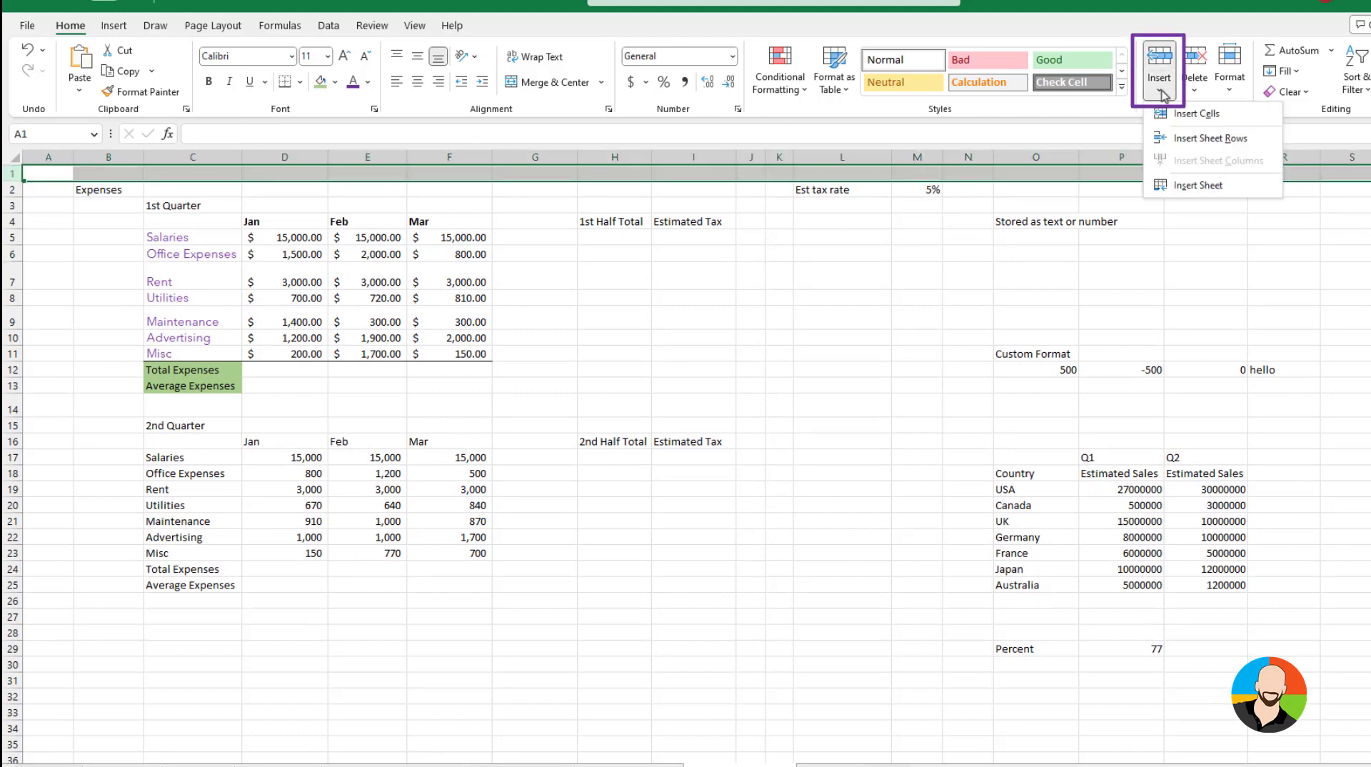
left_click(1177, 147)
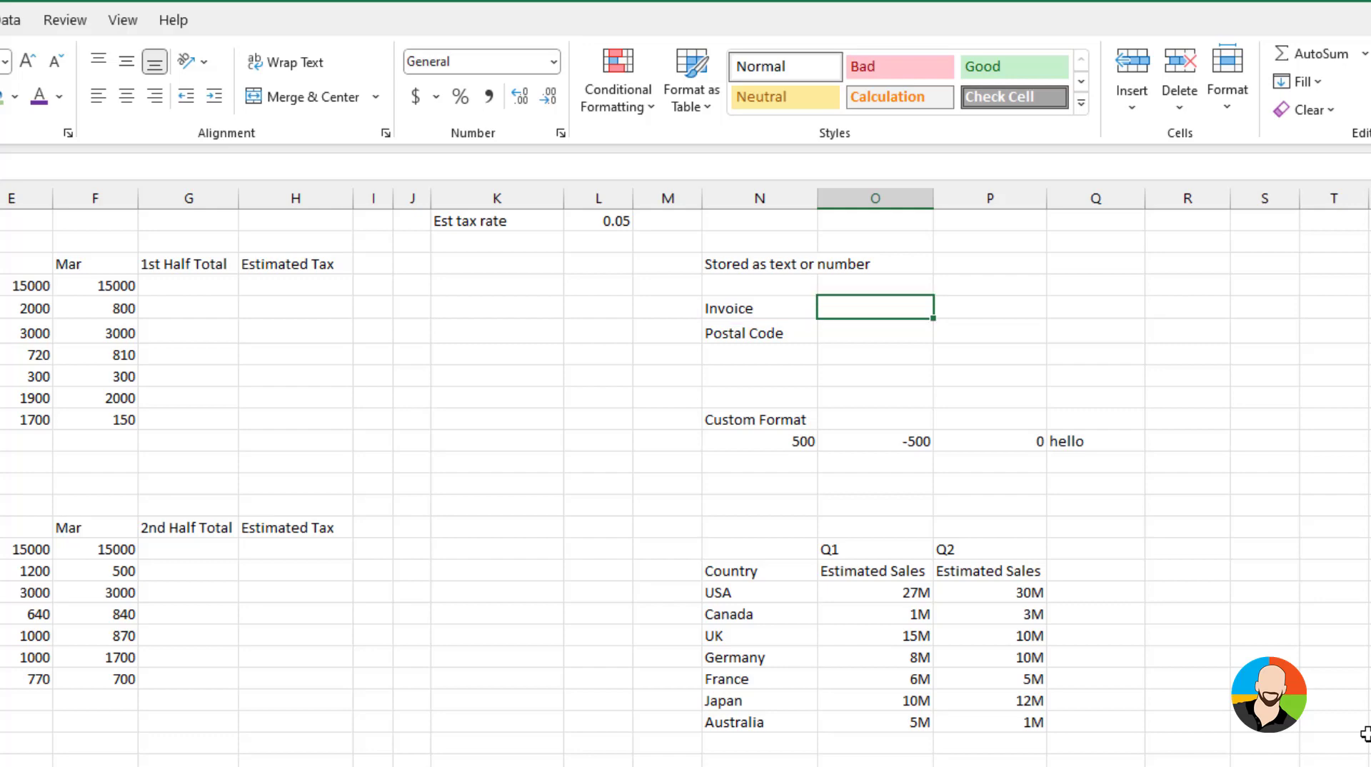
Enter the invoice number with leading zeros in the Invoice cell and clear the cell again
type("000")
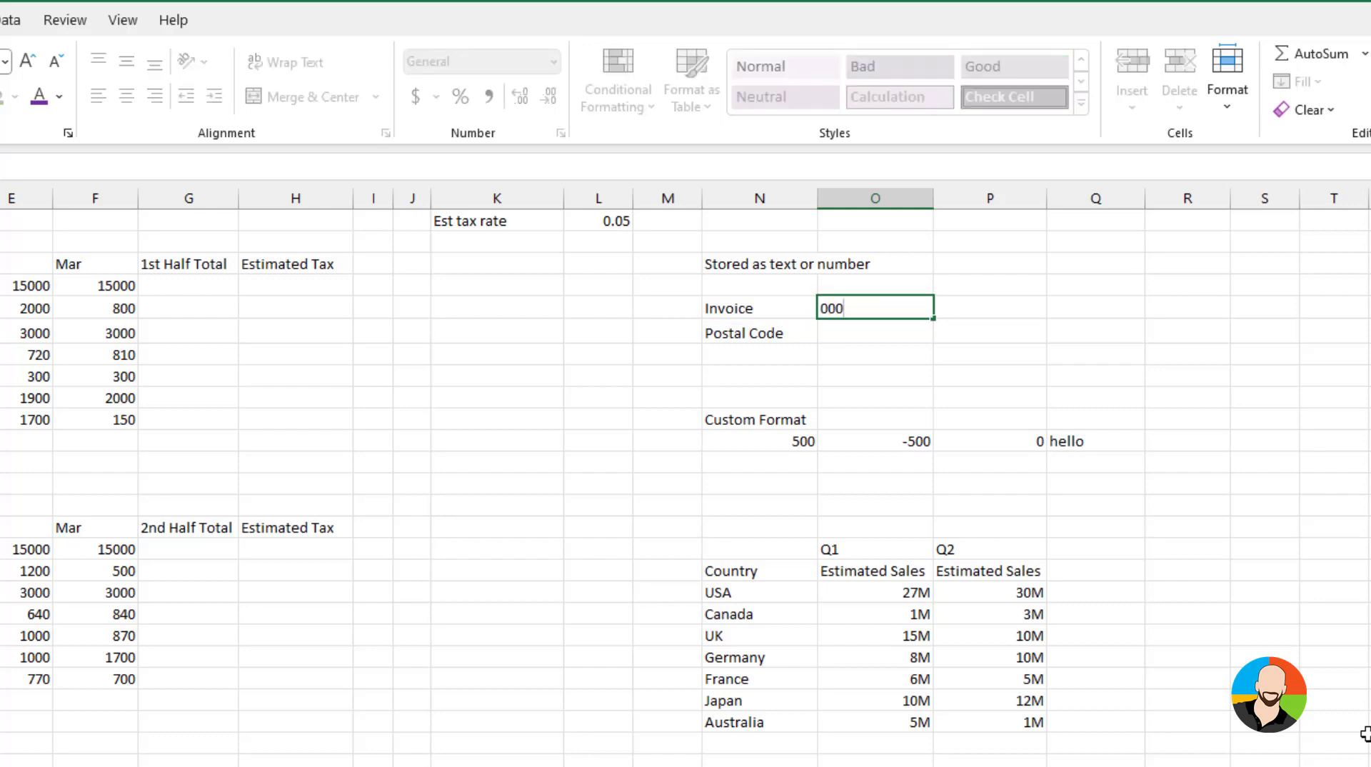
type("123")
key("Return")
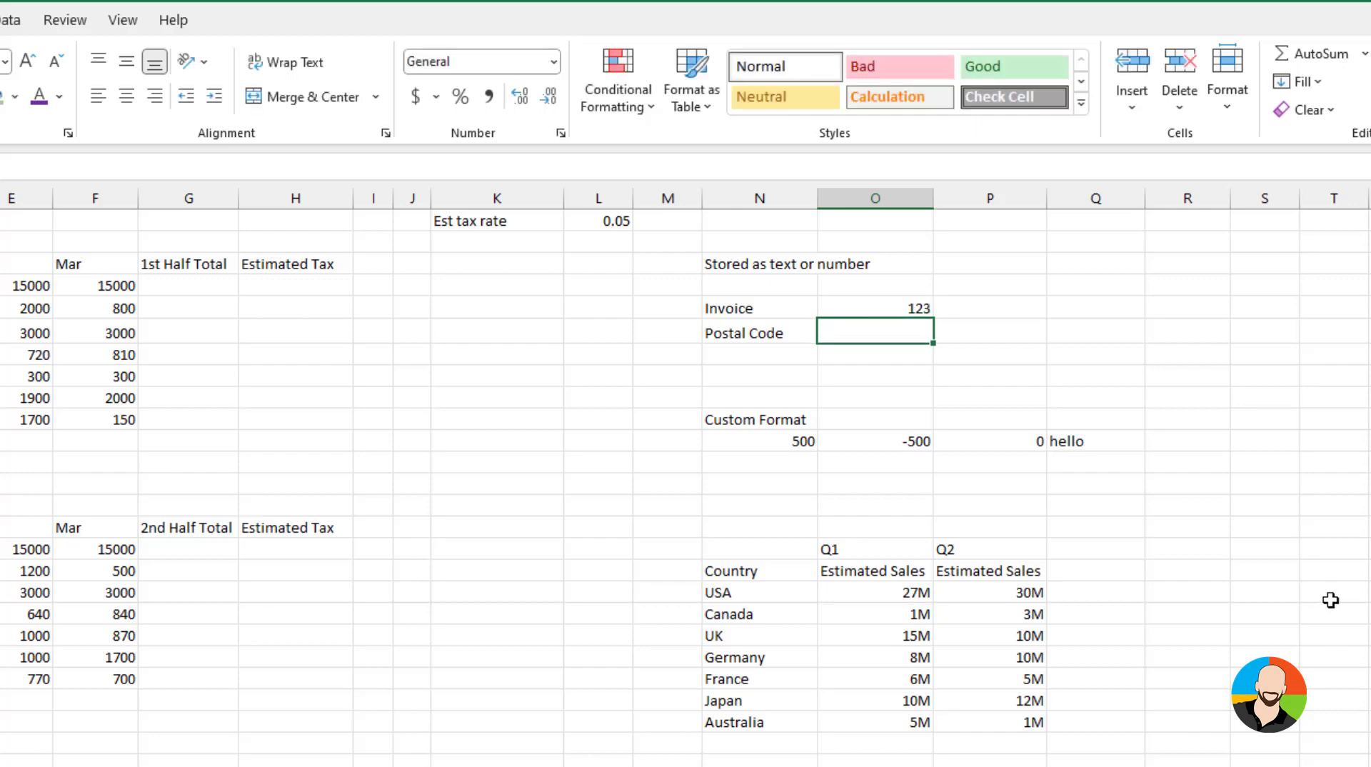
left_click(886, 308)
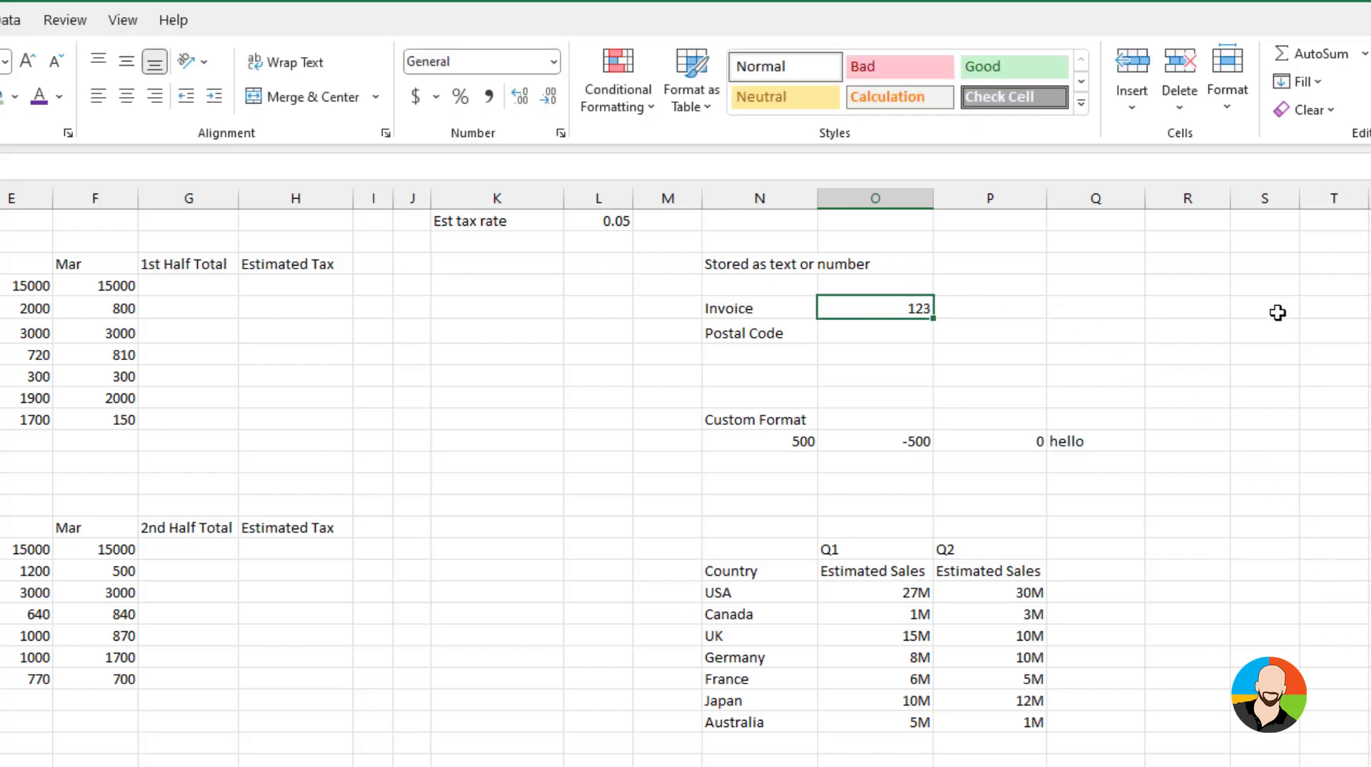
key("Delete")
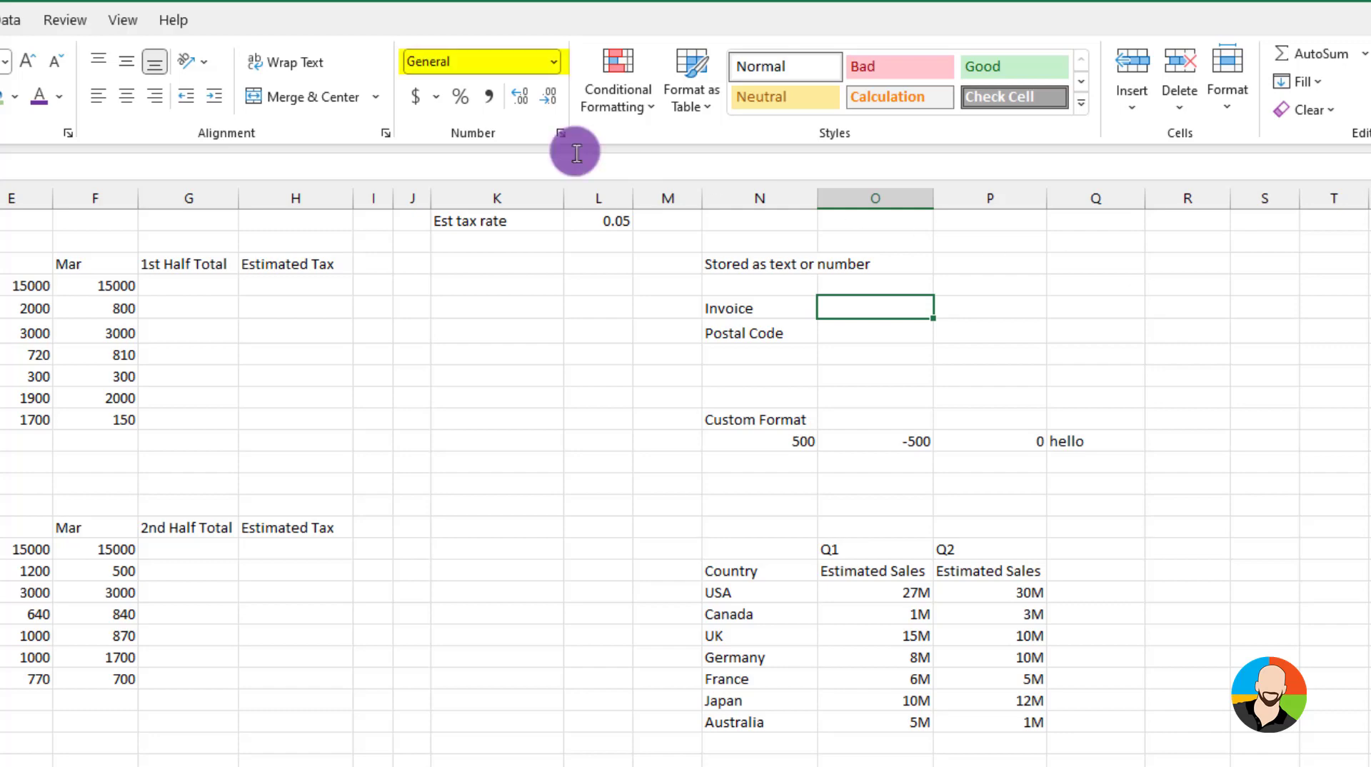
Format the Invoice cell as Text and enter the invoice number with its leading zeros
left_click(554, 62)
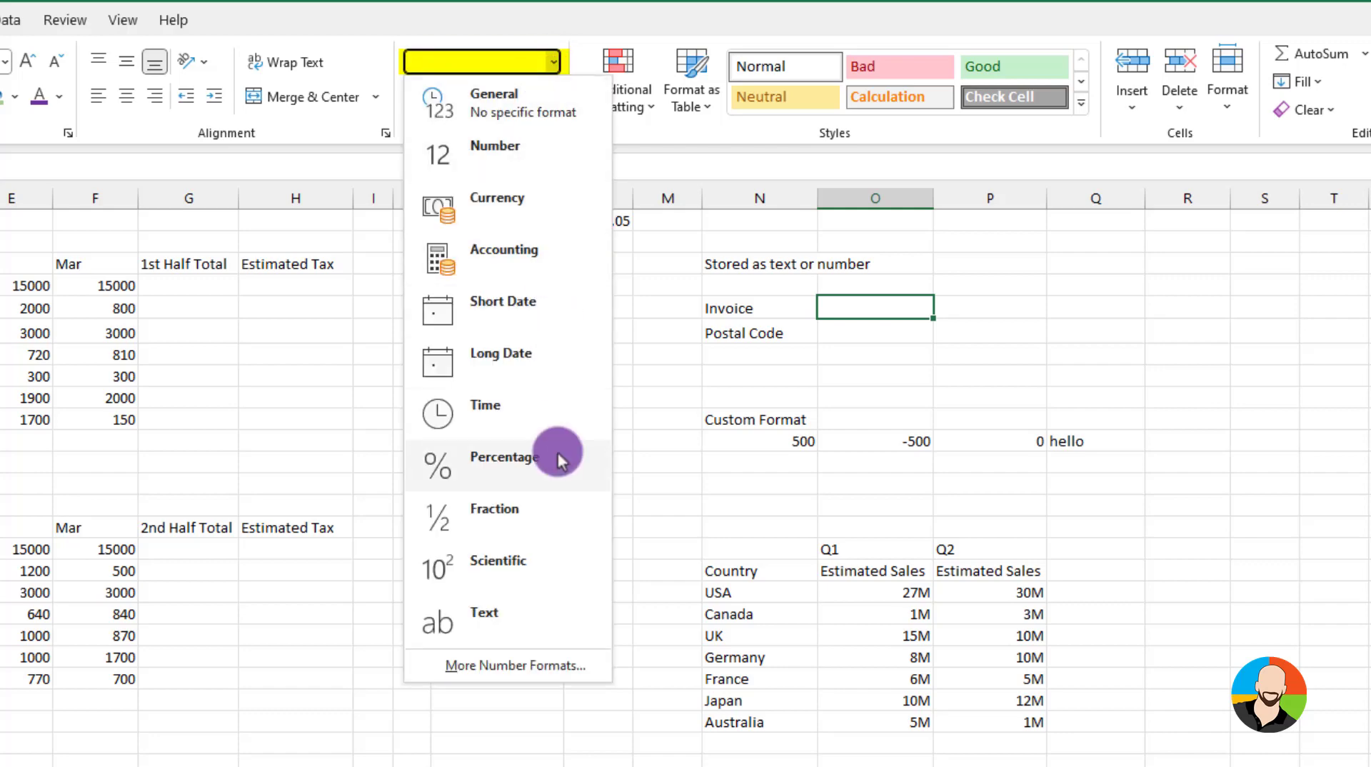
left_click(496, 618)
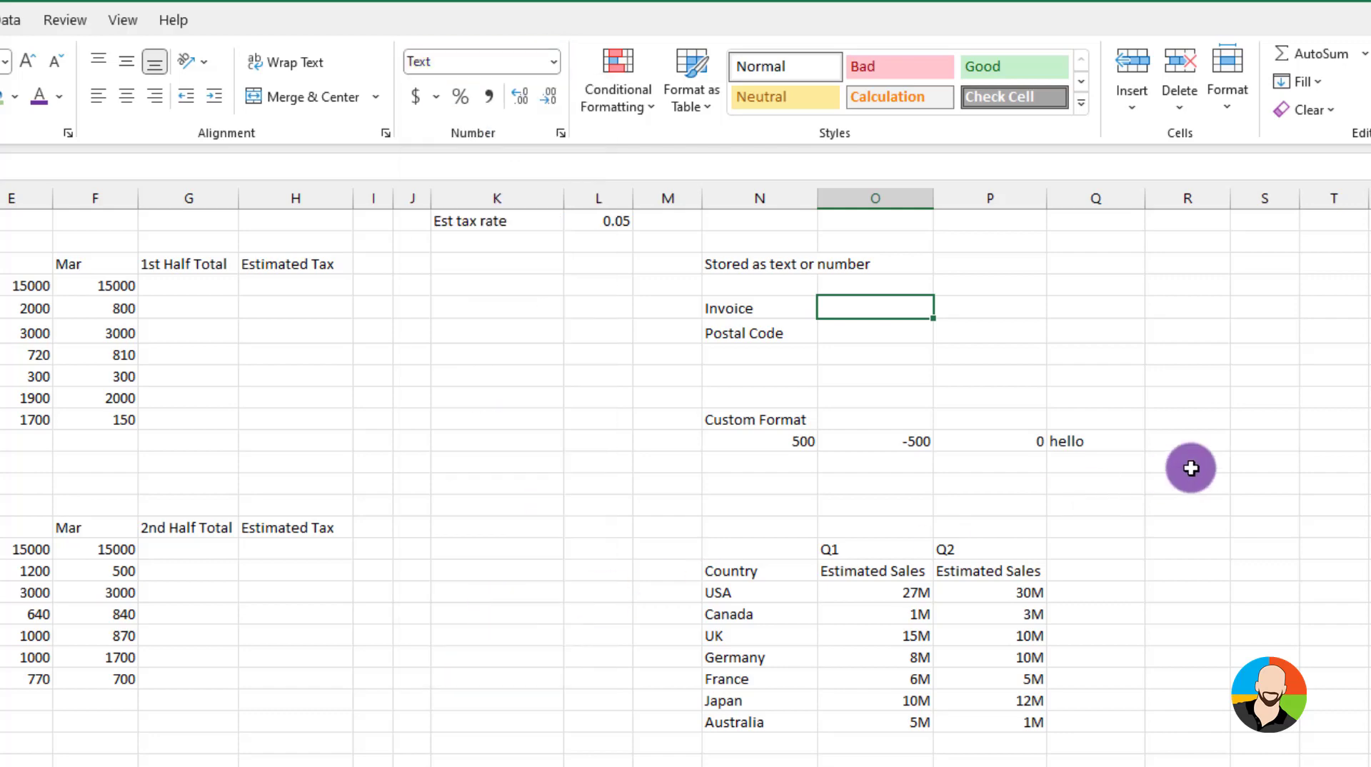
type("000123")
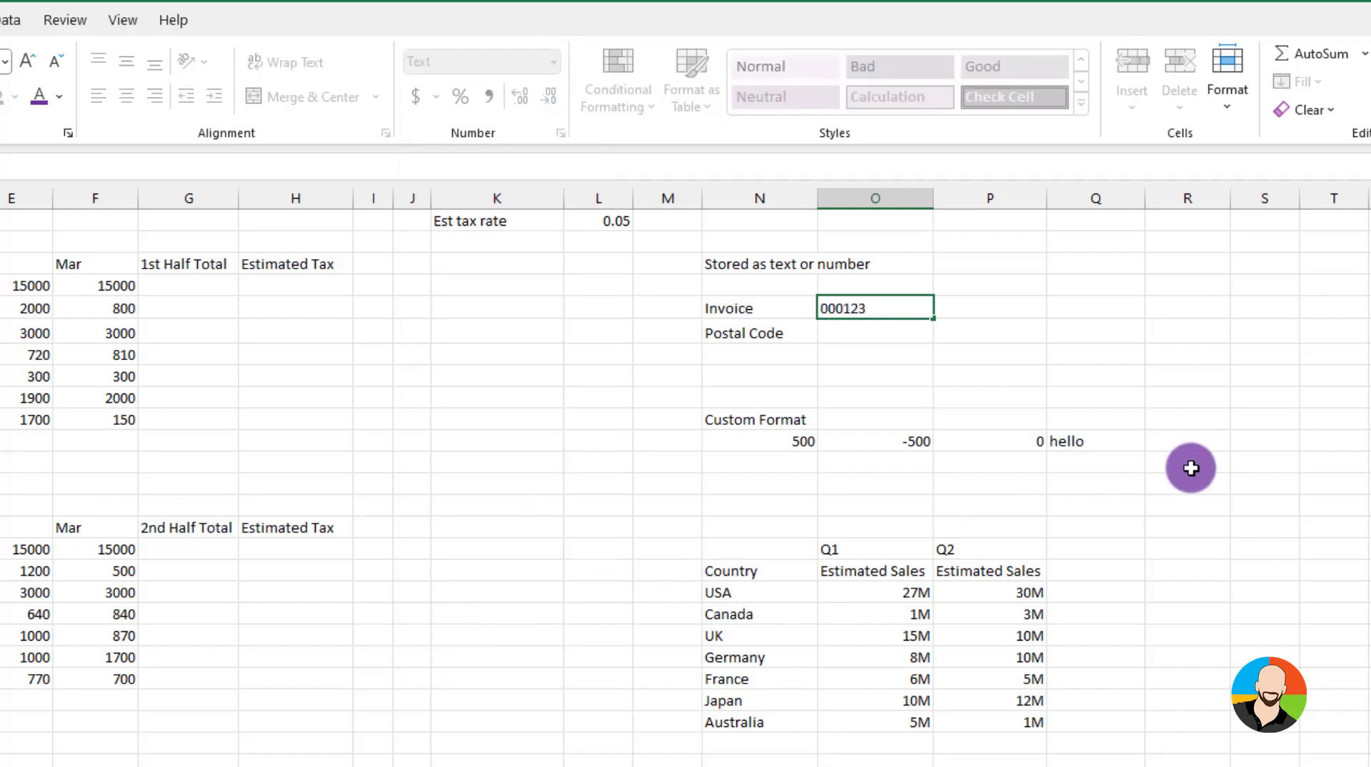
key("Return")
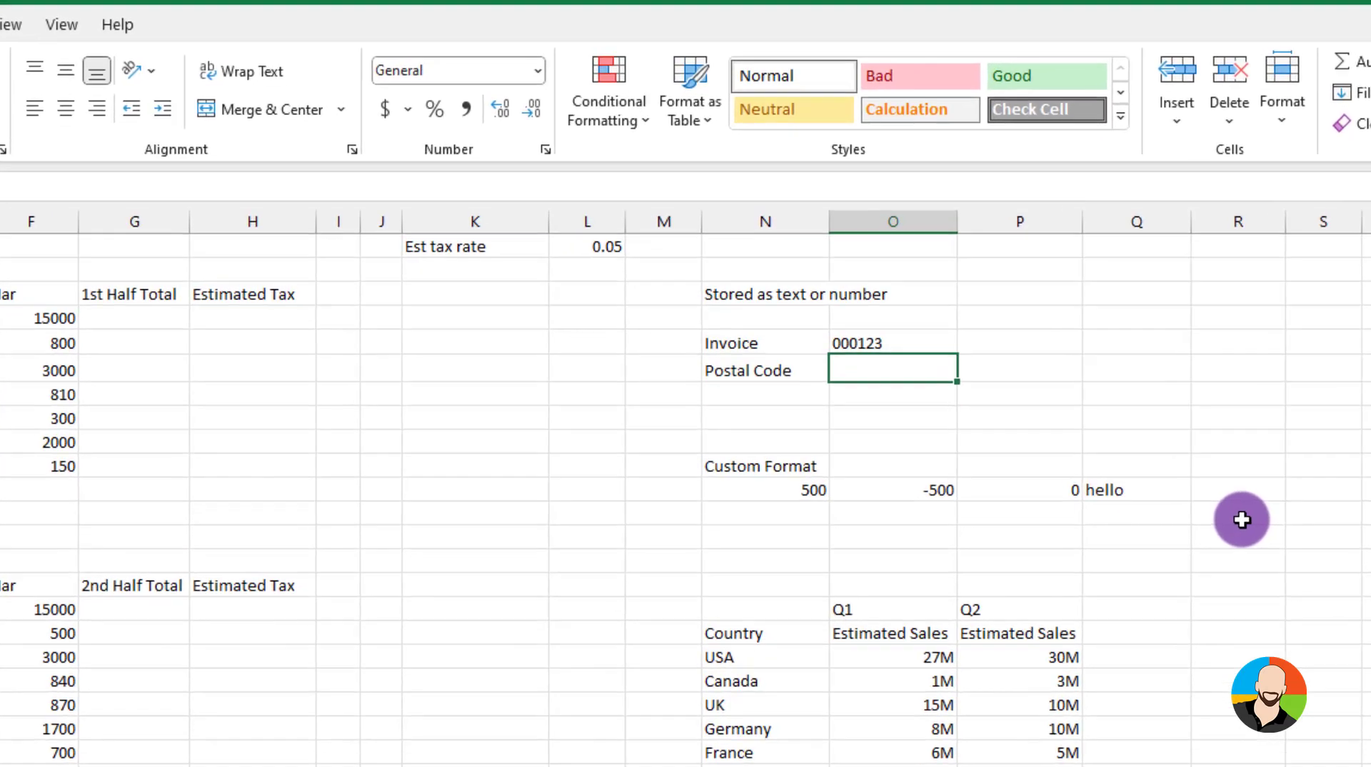
Enter the postal code as text by prefixing it with an apostrophe to keep the leading zero
type("'0")
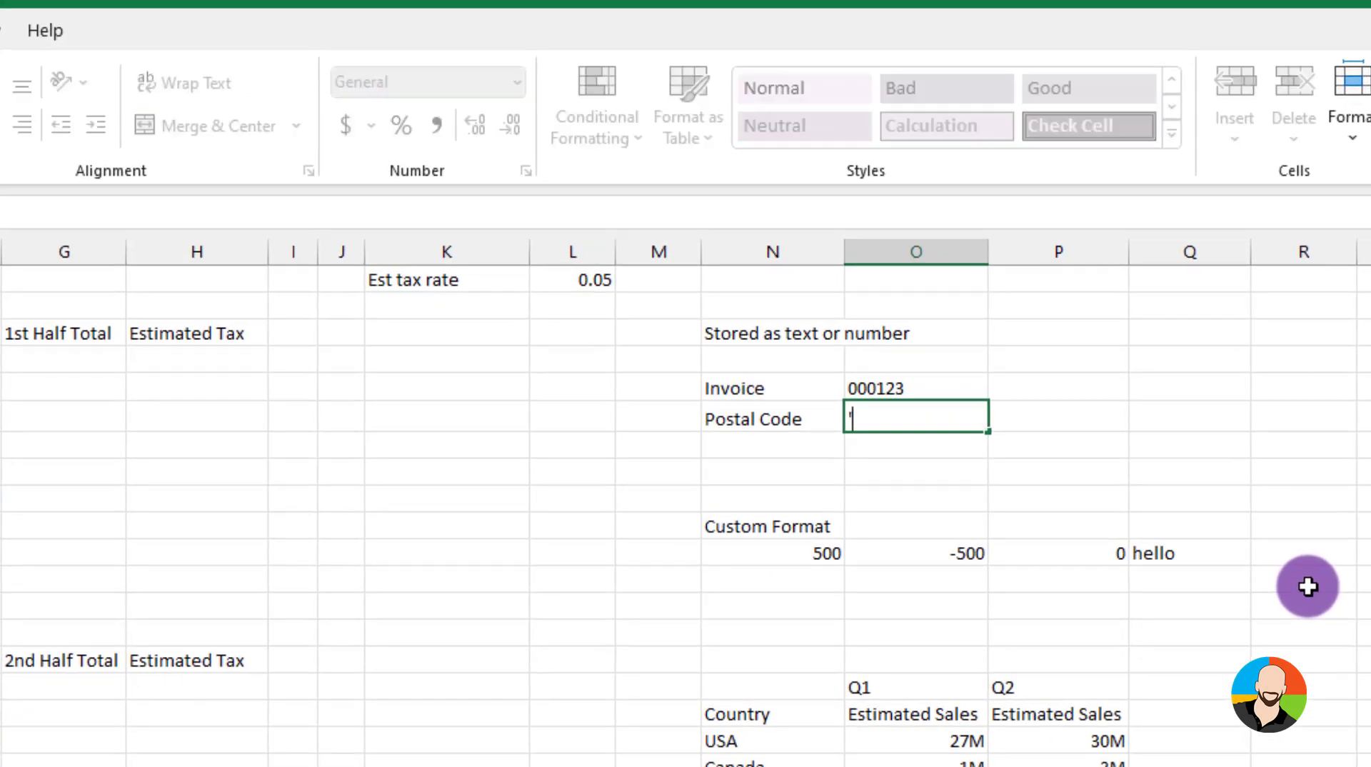
type("8123")
key("Return")
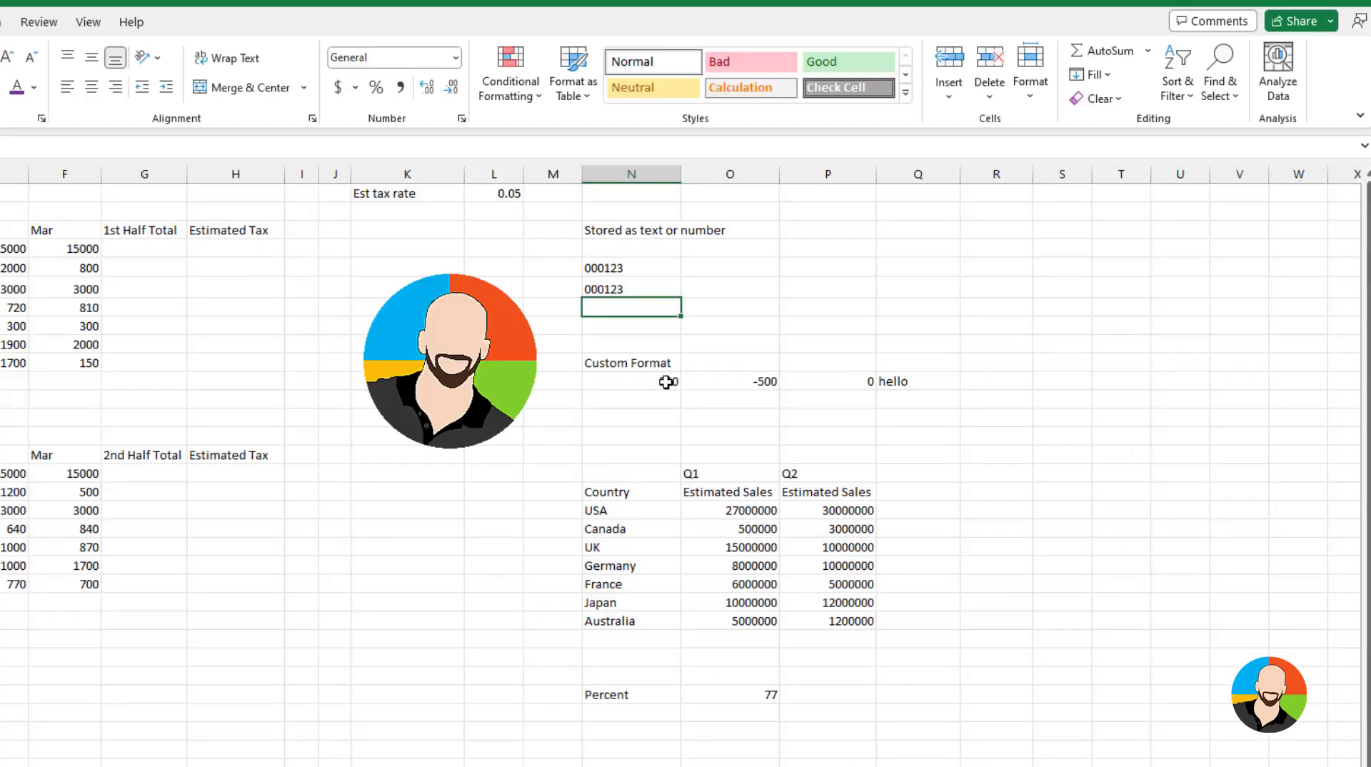
Apply the custom format [green]#,###;[red]#,###;[magenta]0;[blue]@ to the Custom Format sample row
left_click(665, 380)
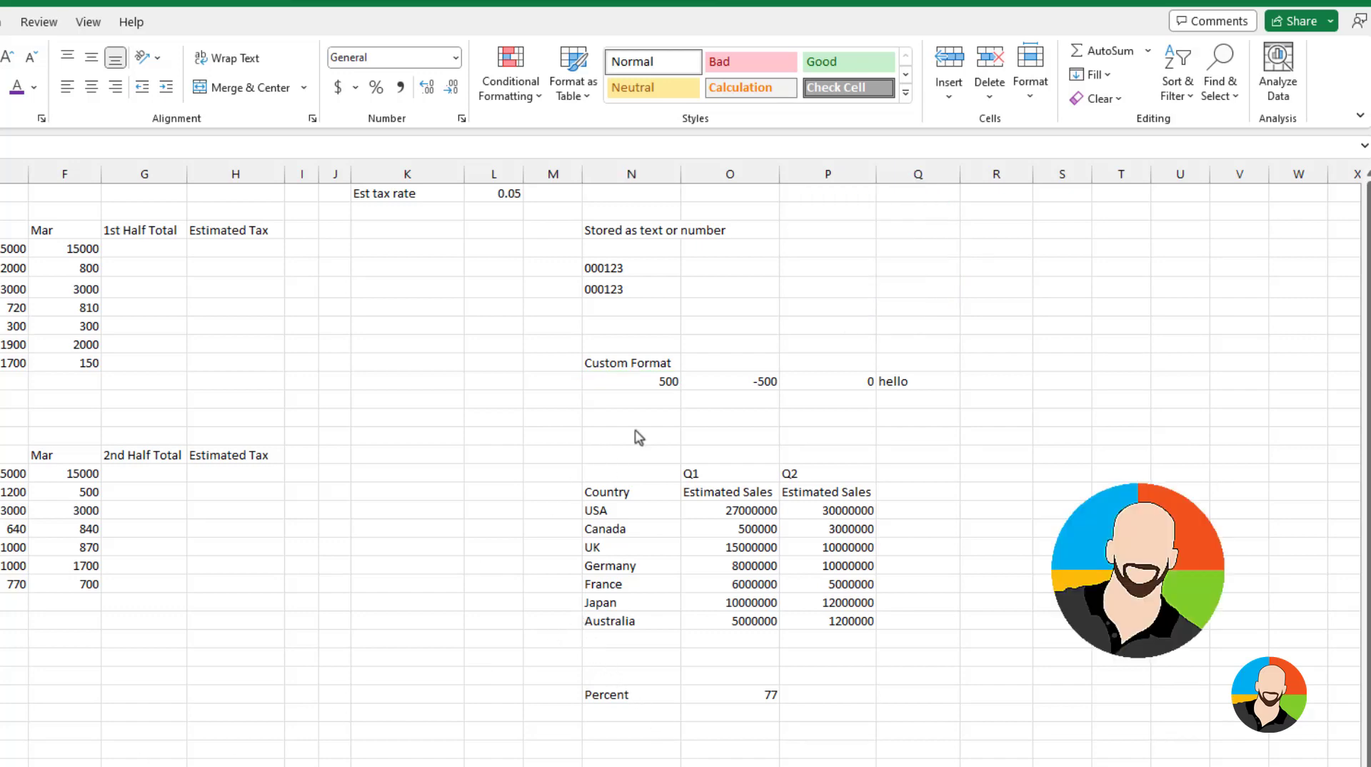
left_click(657, 382)
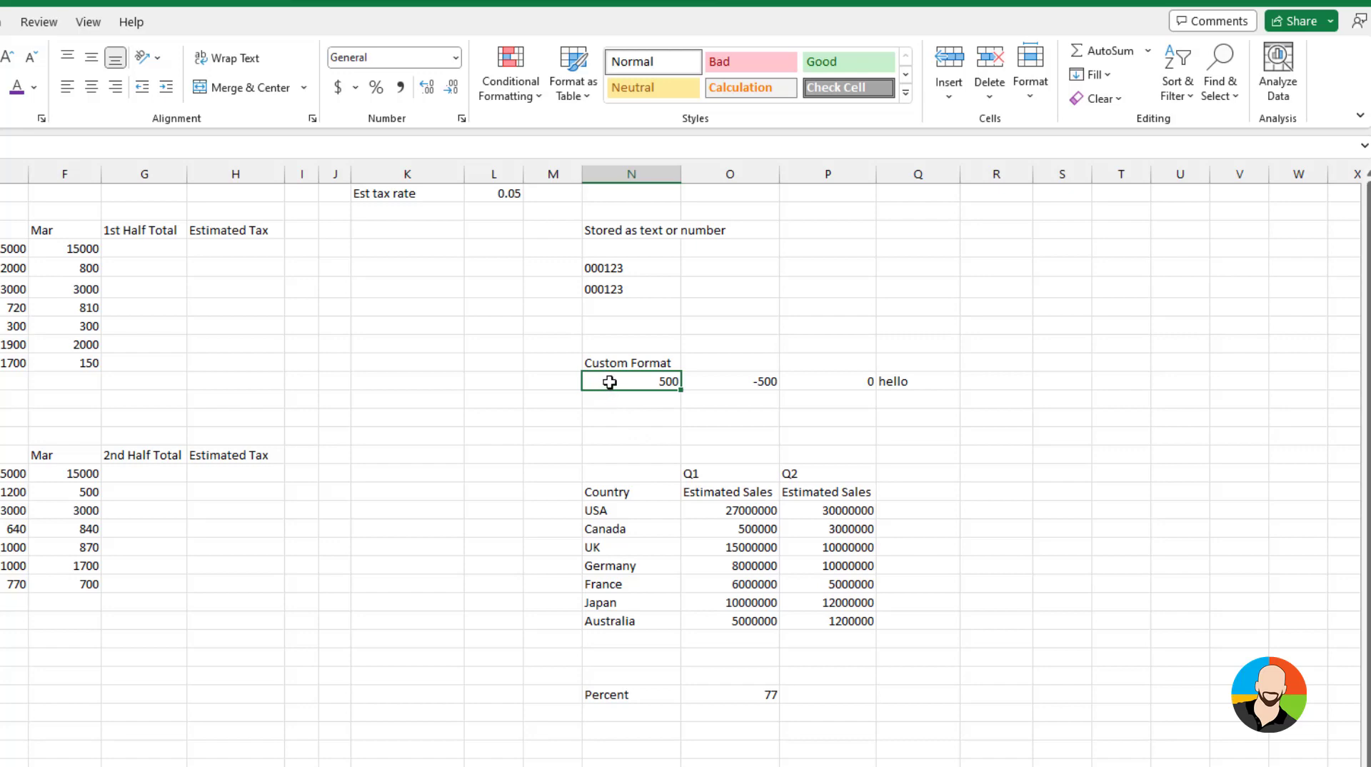
left_click_drag(609, 382, 888, 379)
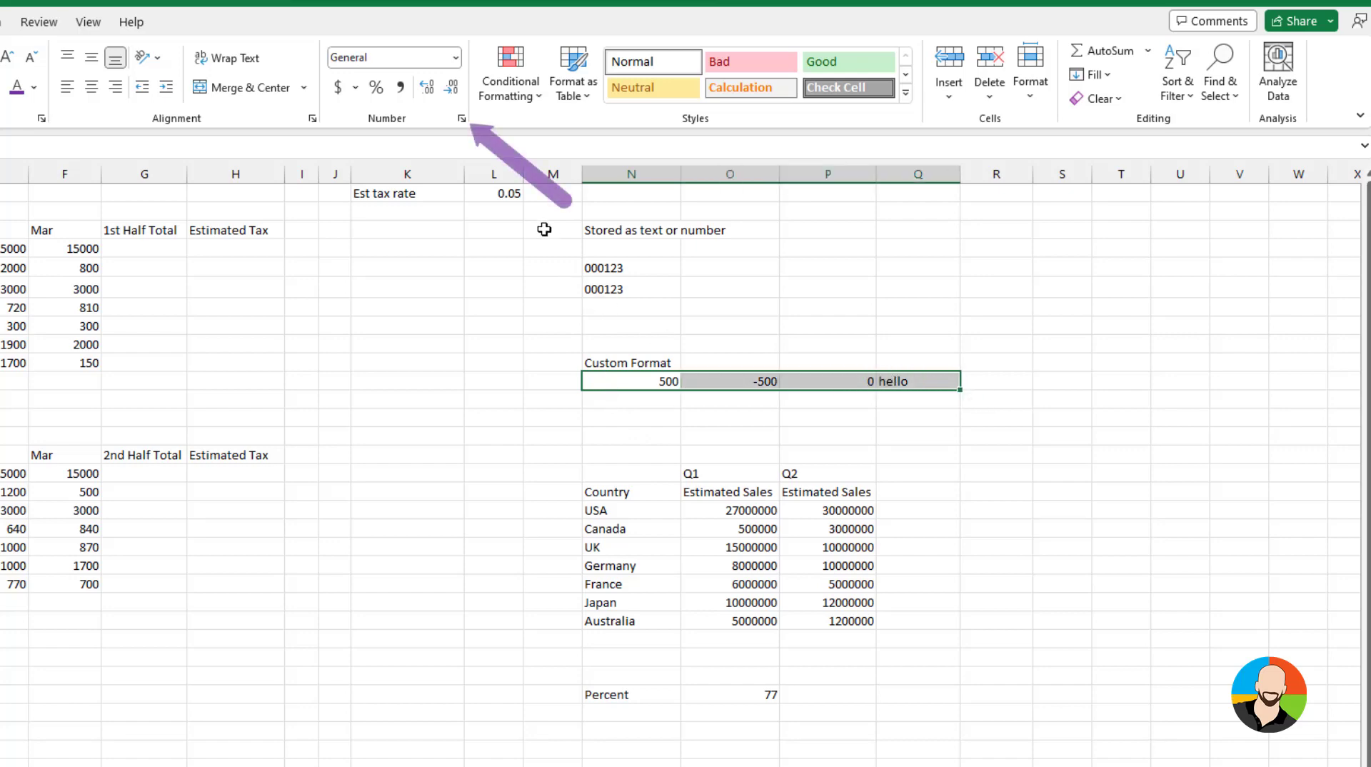
left_click(462, 119)
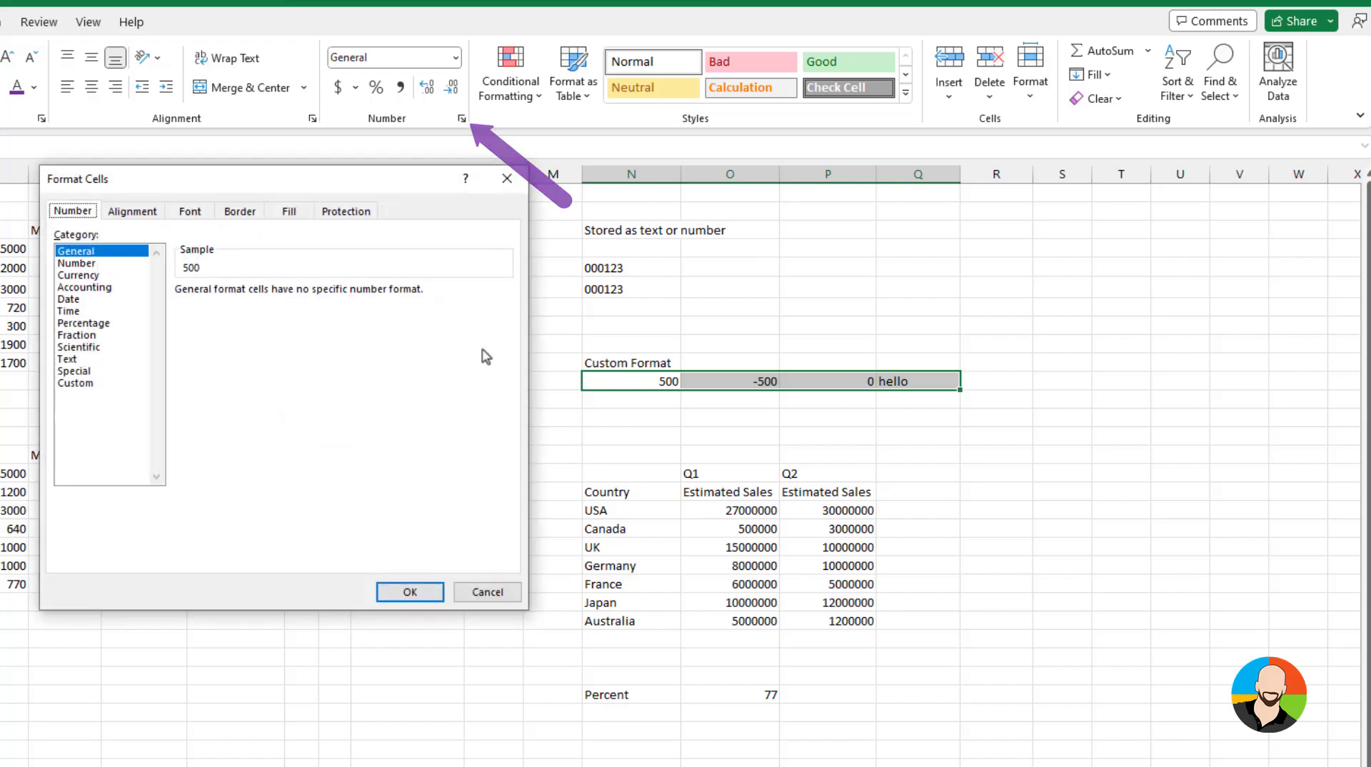
left_click(86, 383)
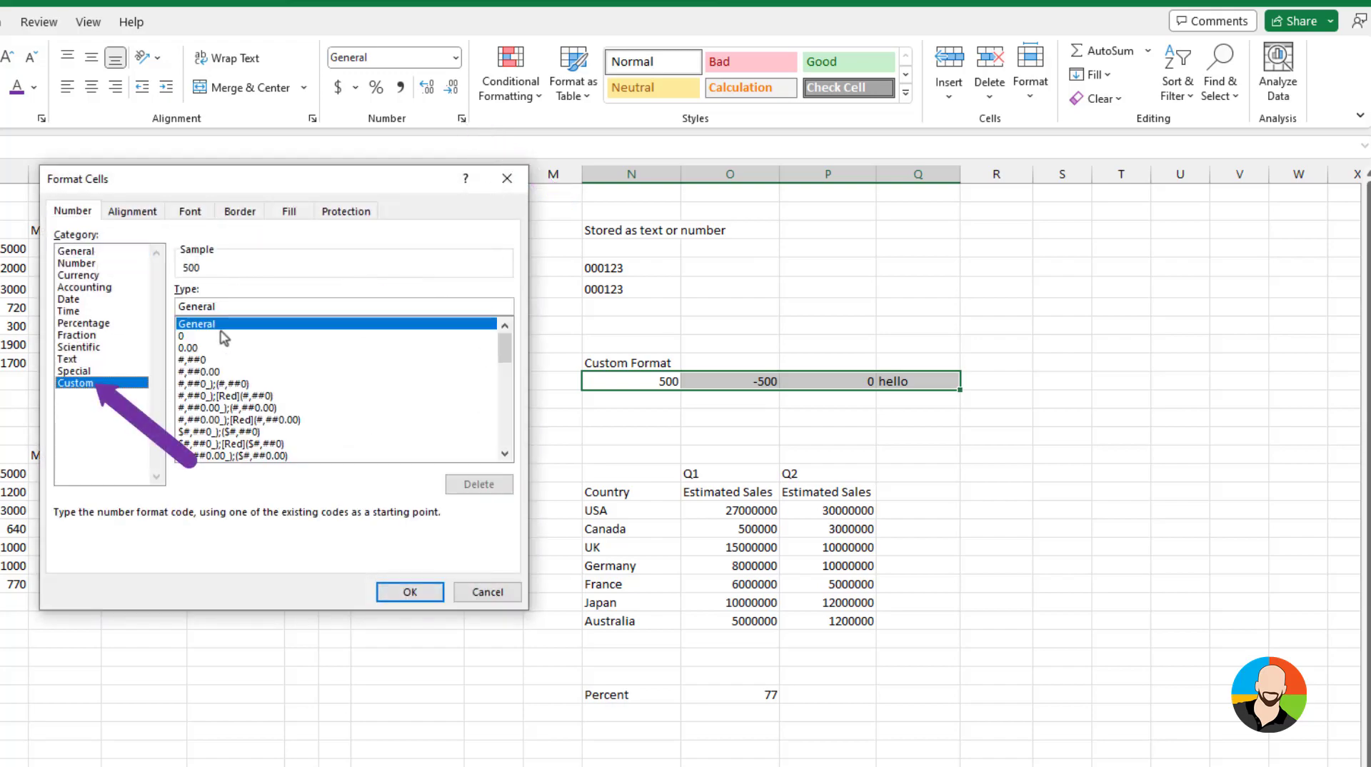
double_click(233, 306)
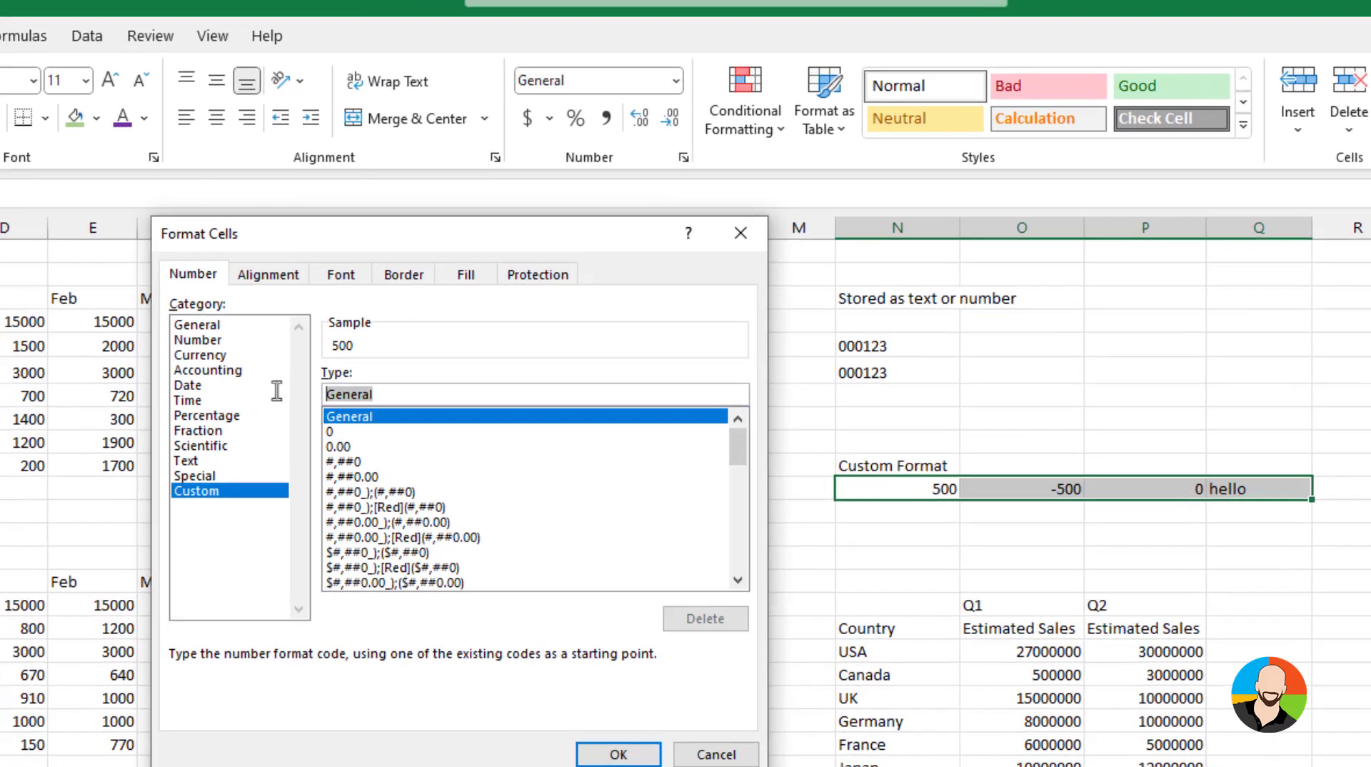
type("[green")
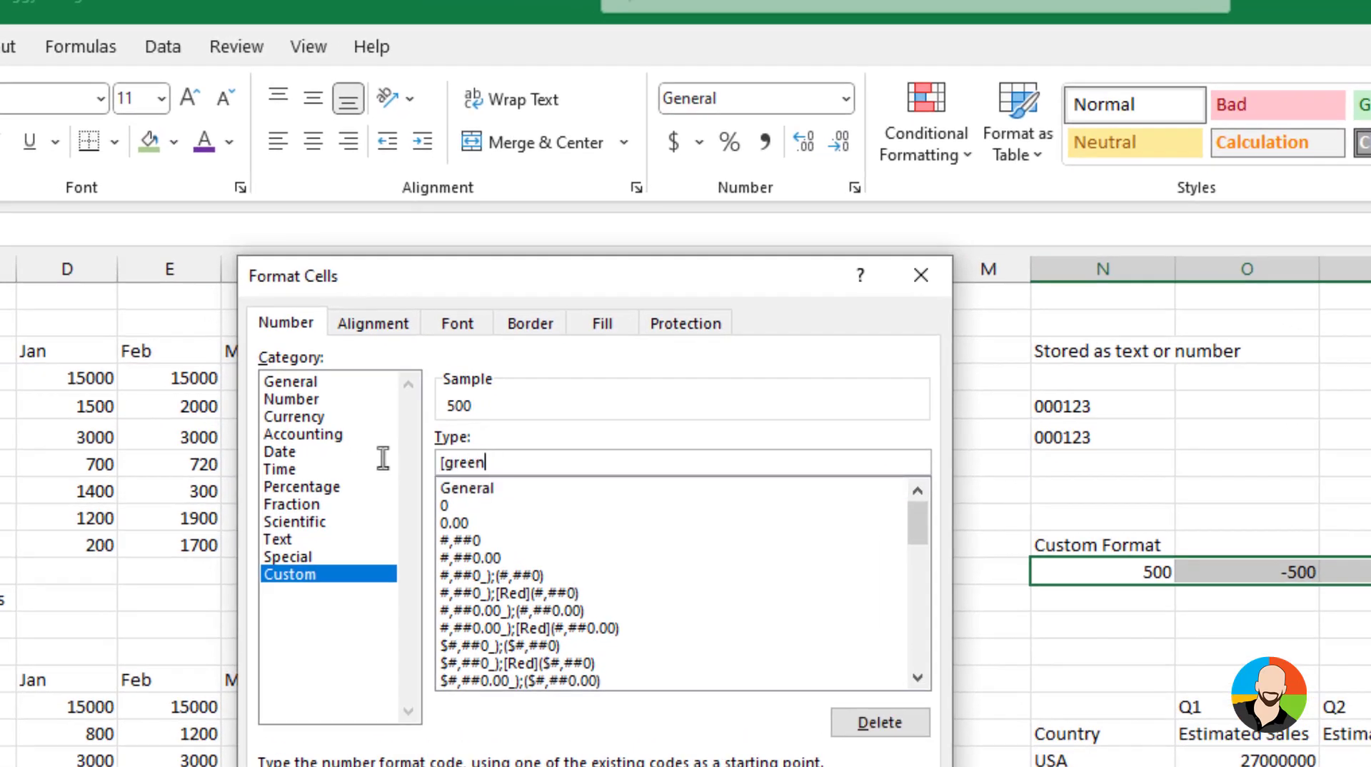
type("]#,###;[red]#,###;[")
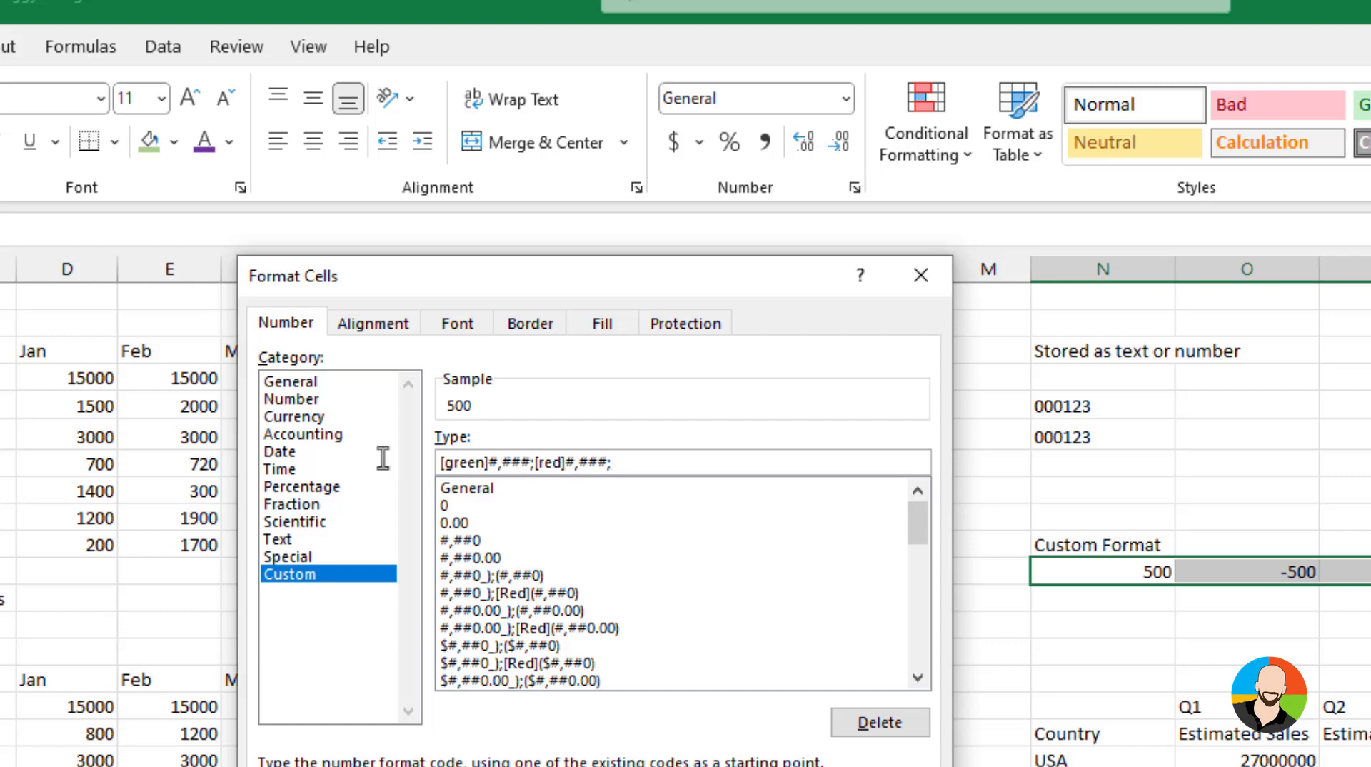
type("magenta]0;[blue]")
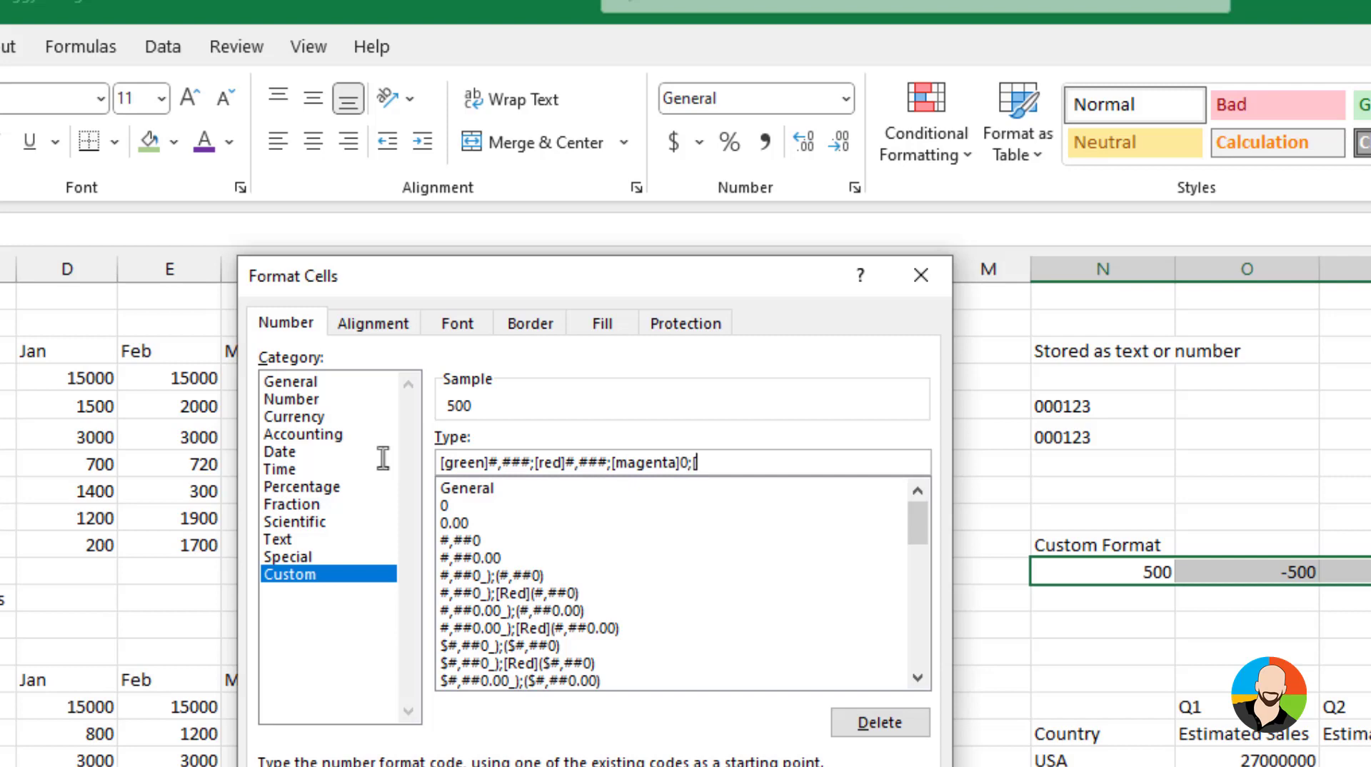
type("@")
left_click(570, 713)
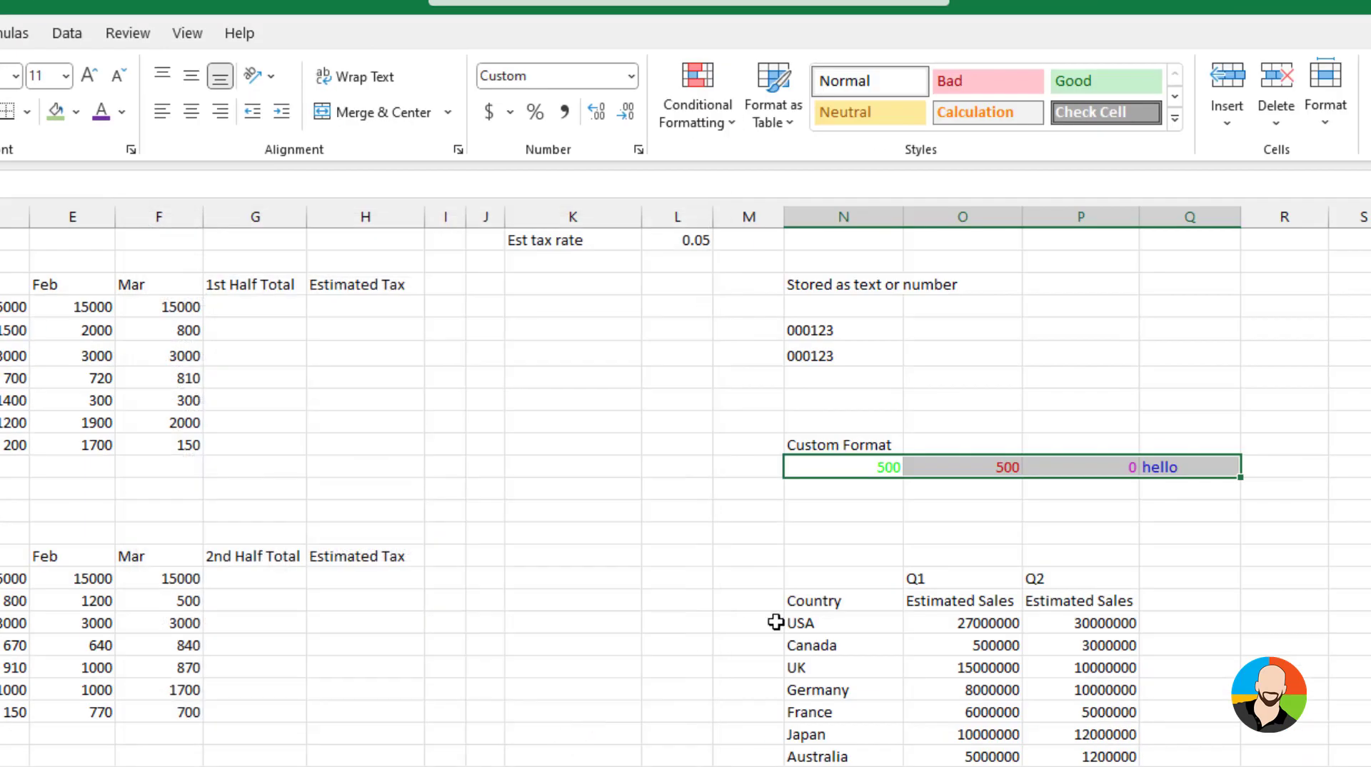
Apply the custom number format 0,,"M" to the Q1 and Q2 Estimated Sales values to show them in millions
left_click(1347, 595)
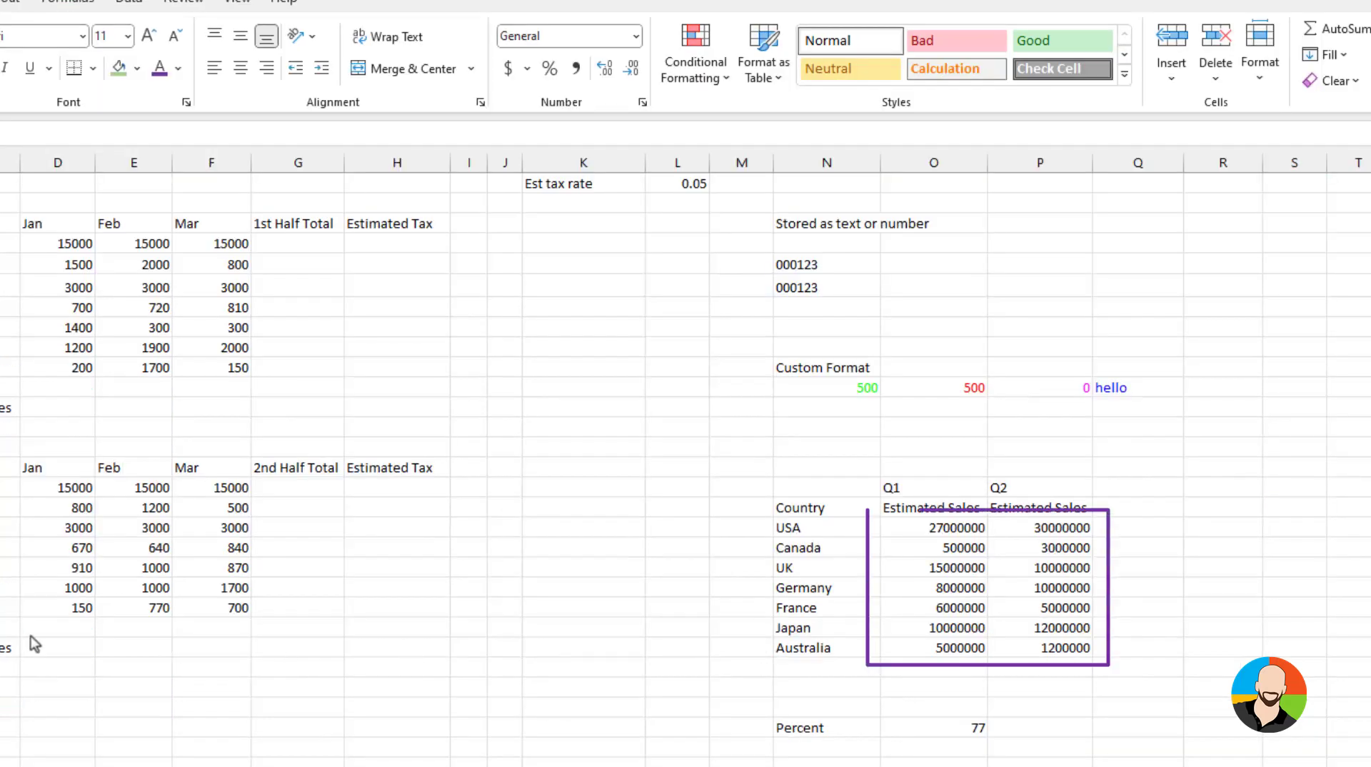
key("Escape")
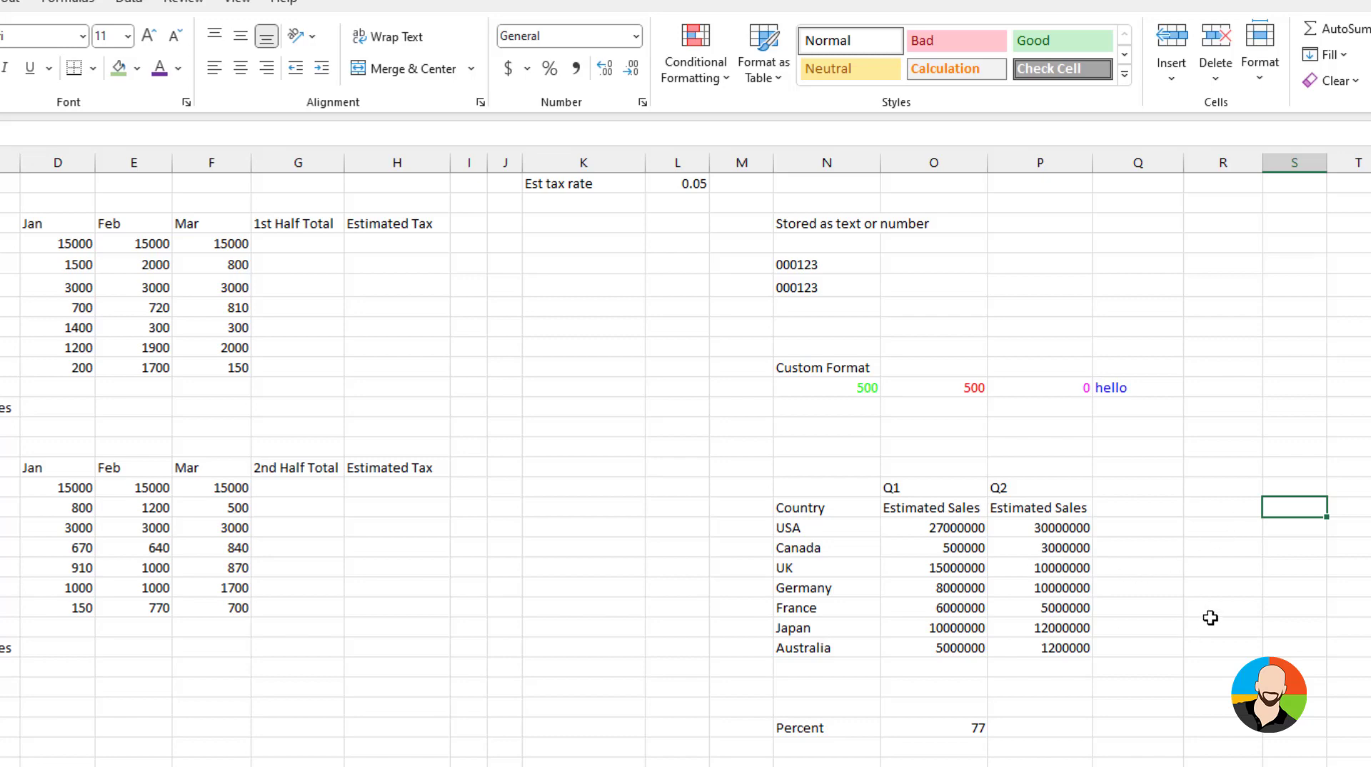
left_click_drag(978, 530, 1052, 648)
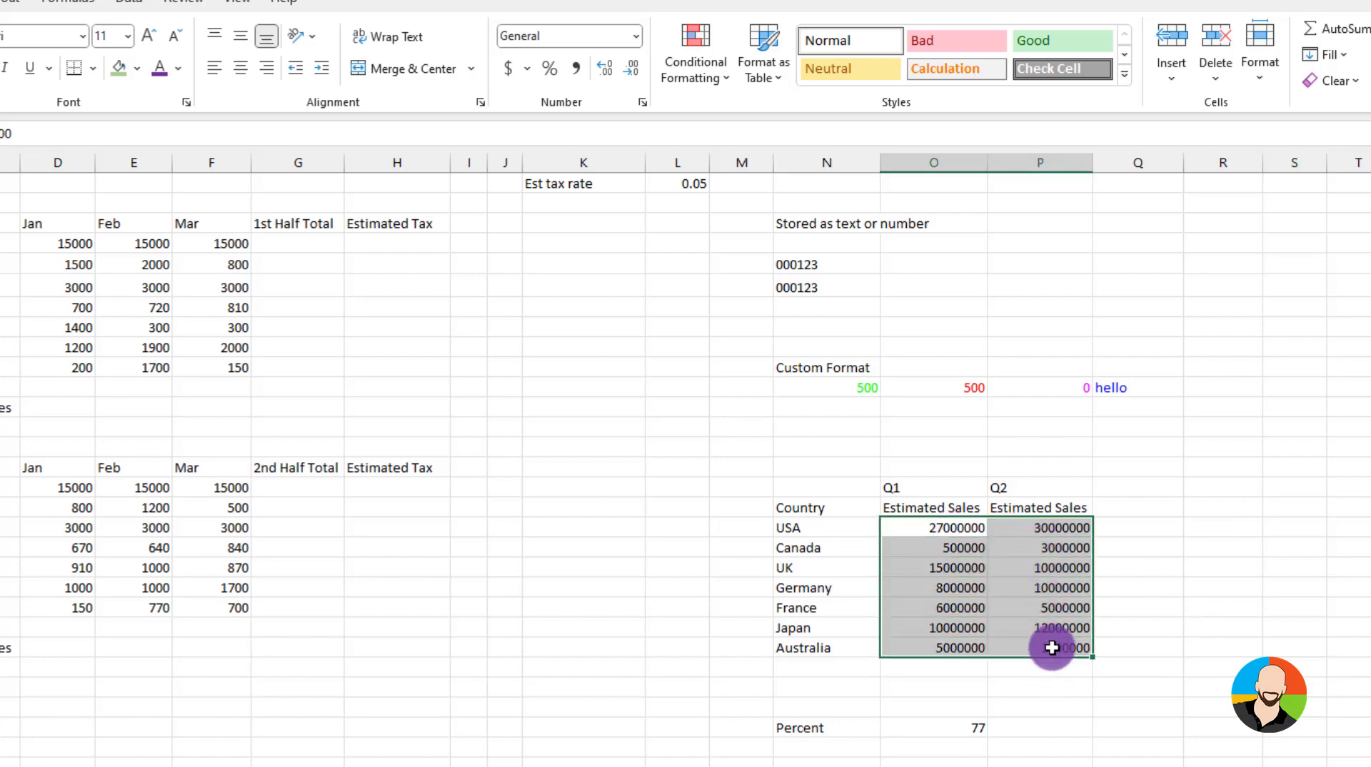
left_click(643, 103)
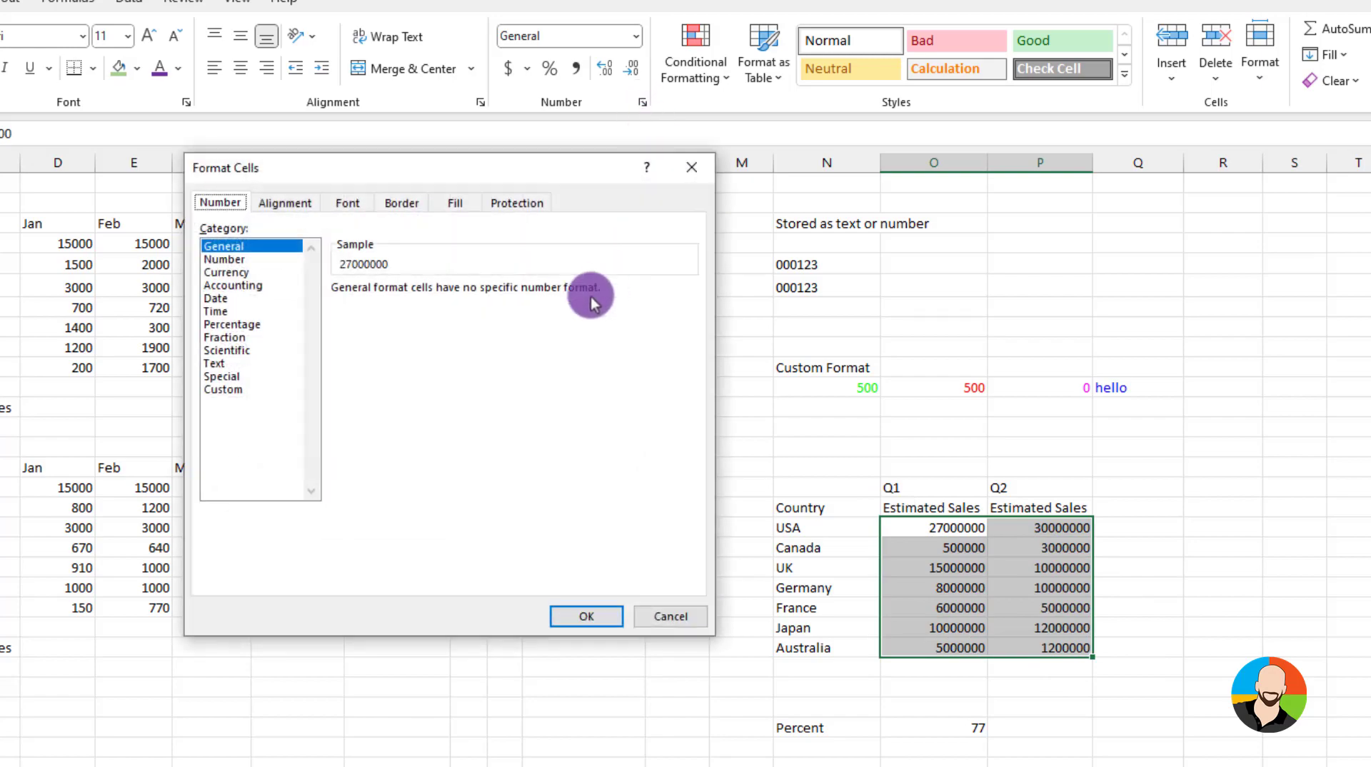
left_click(222, 390)
left_click_drag(395, 303, 260, 302)
type("0")
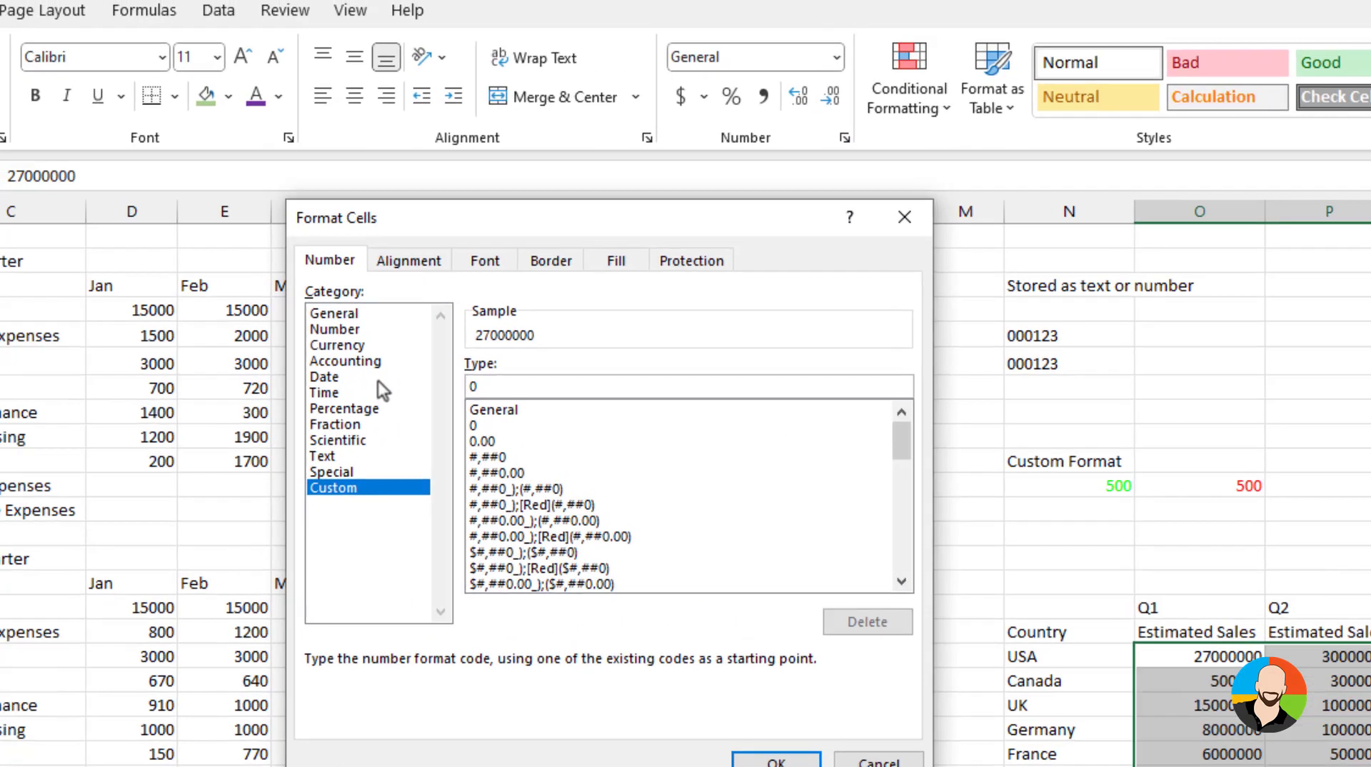
type(",,\"M")
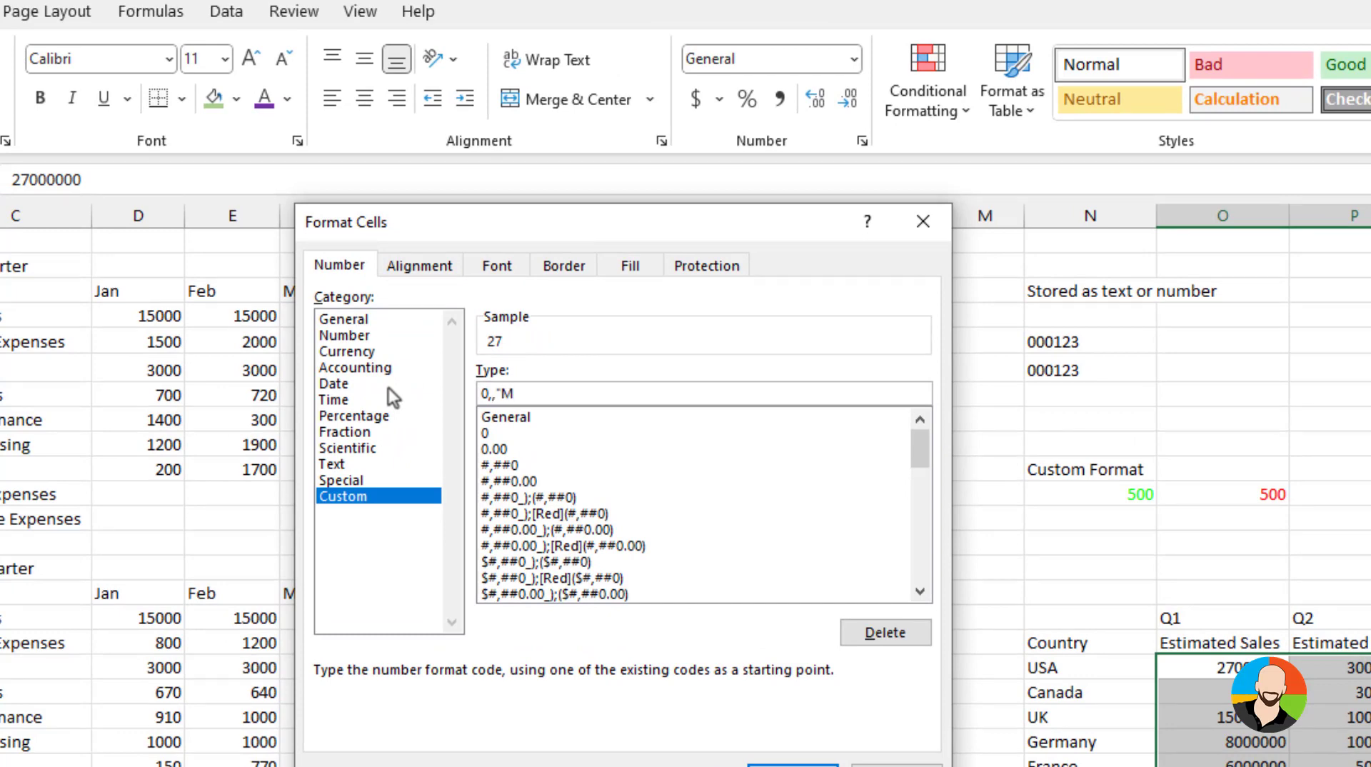
type("\"")
left_click(793, 764)
Apply the custom number format 0\% to the Percent value cell
left_click(1300, 648)
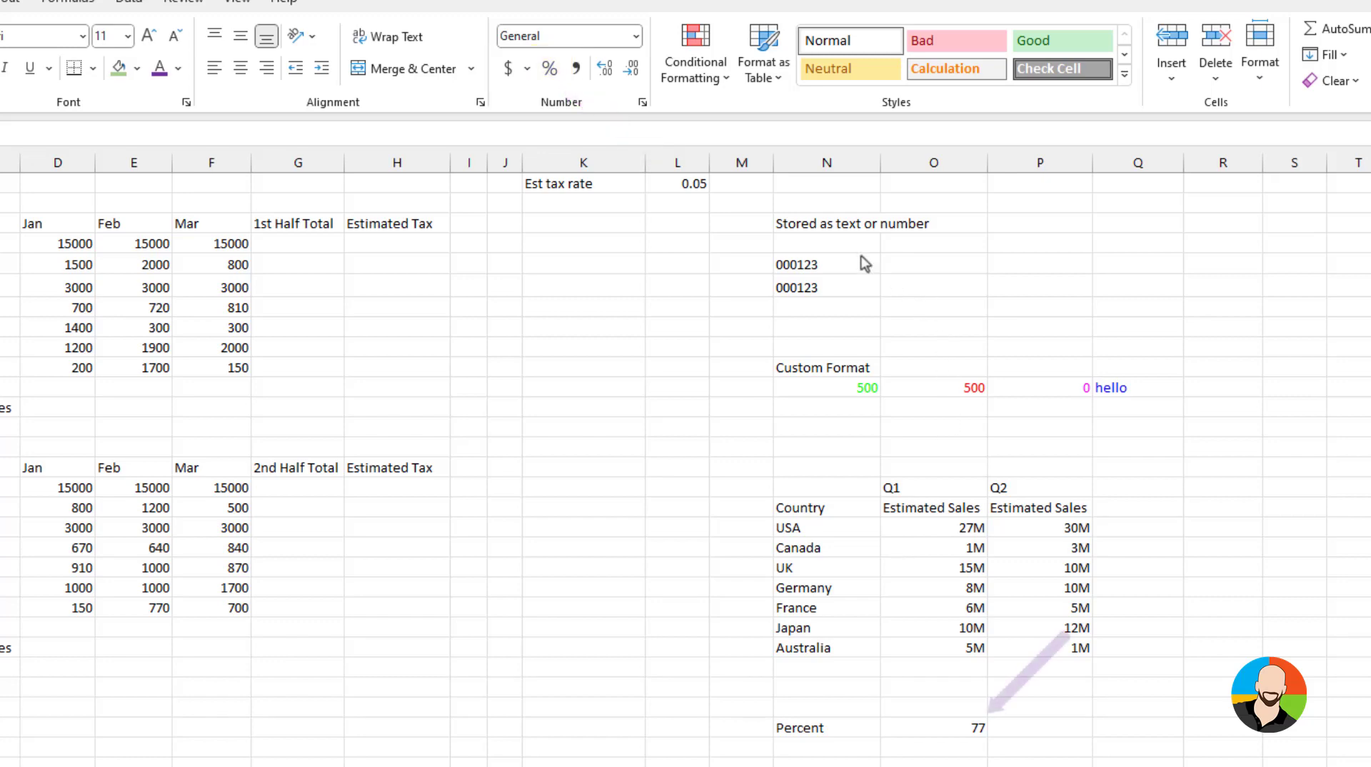
left_click(642, 103)
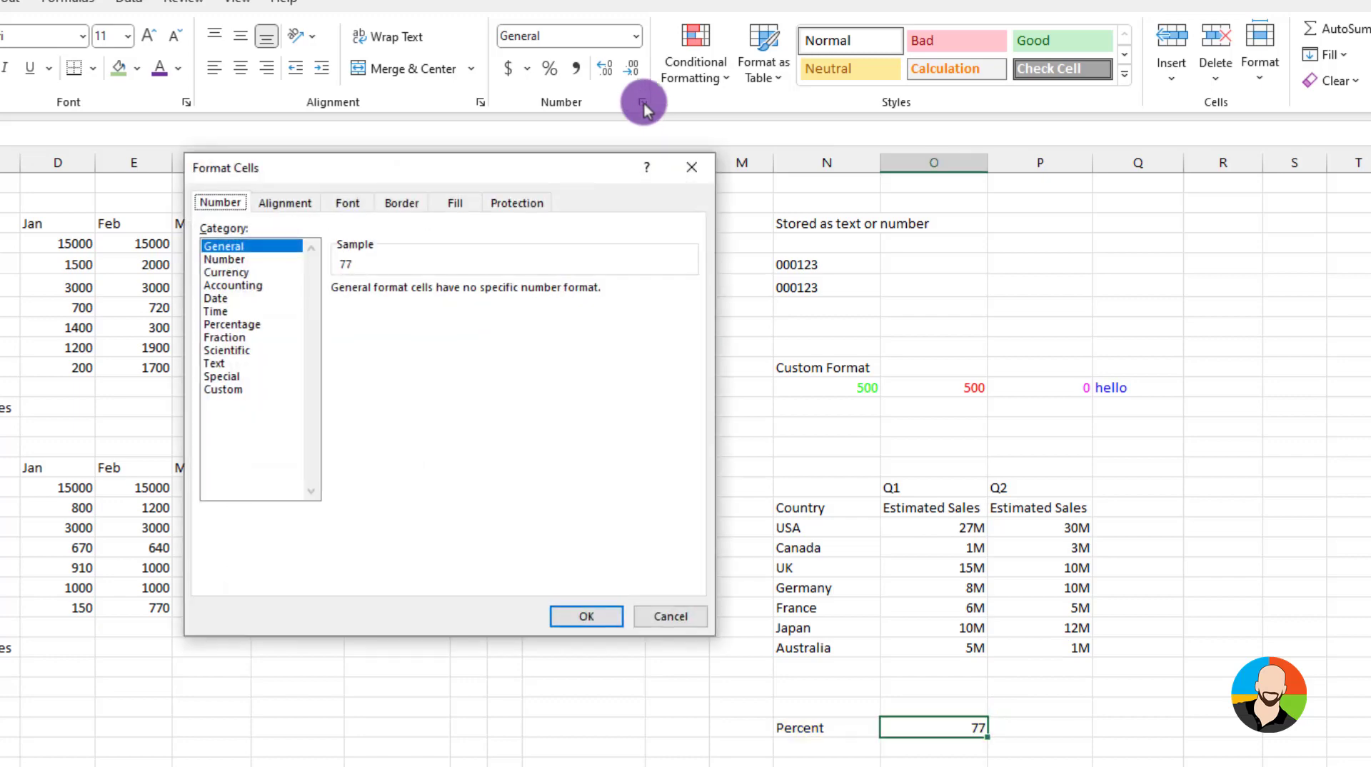
left_click(214, 390)
left_click_drag(397, 305, 295, 309)
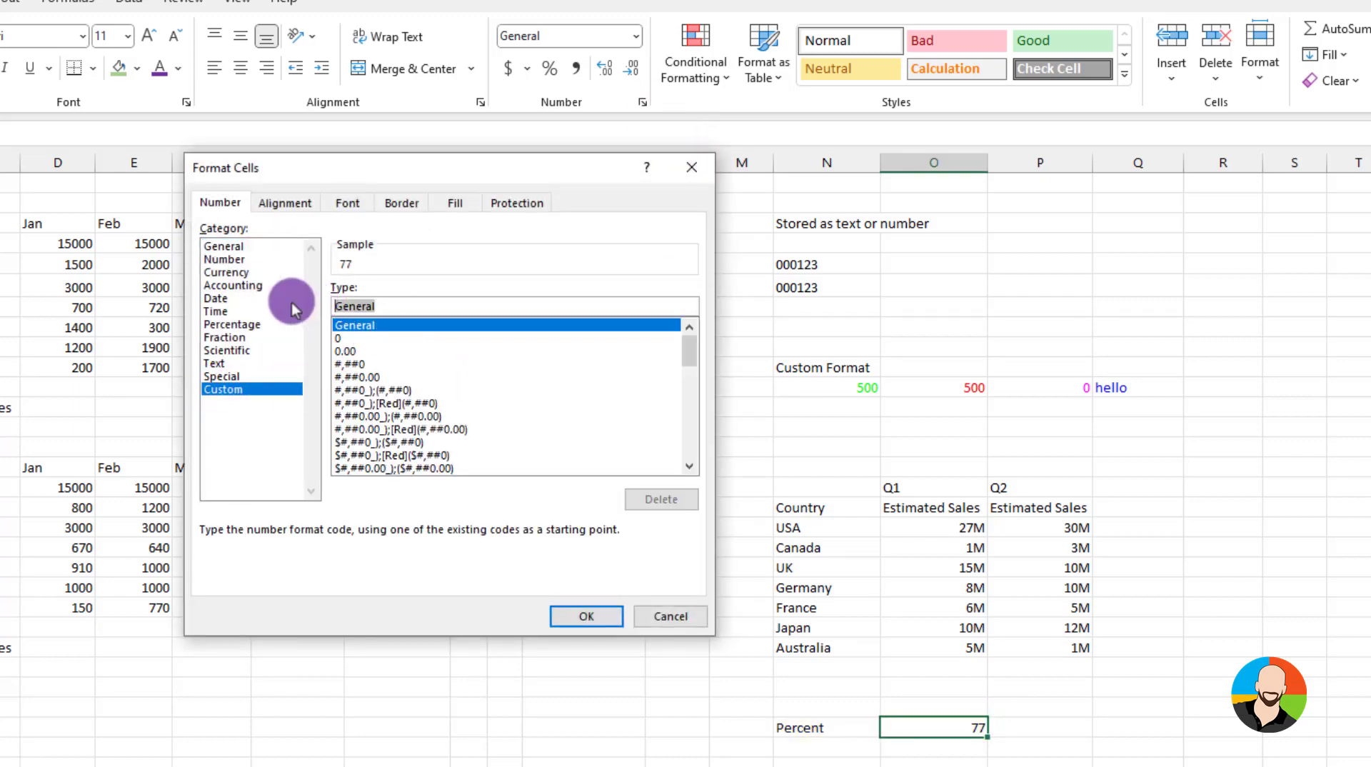
type("0")
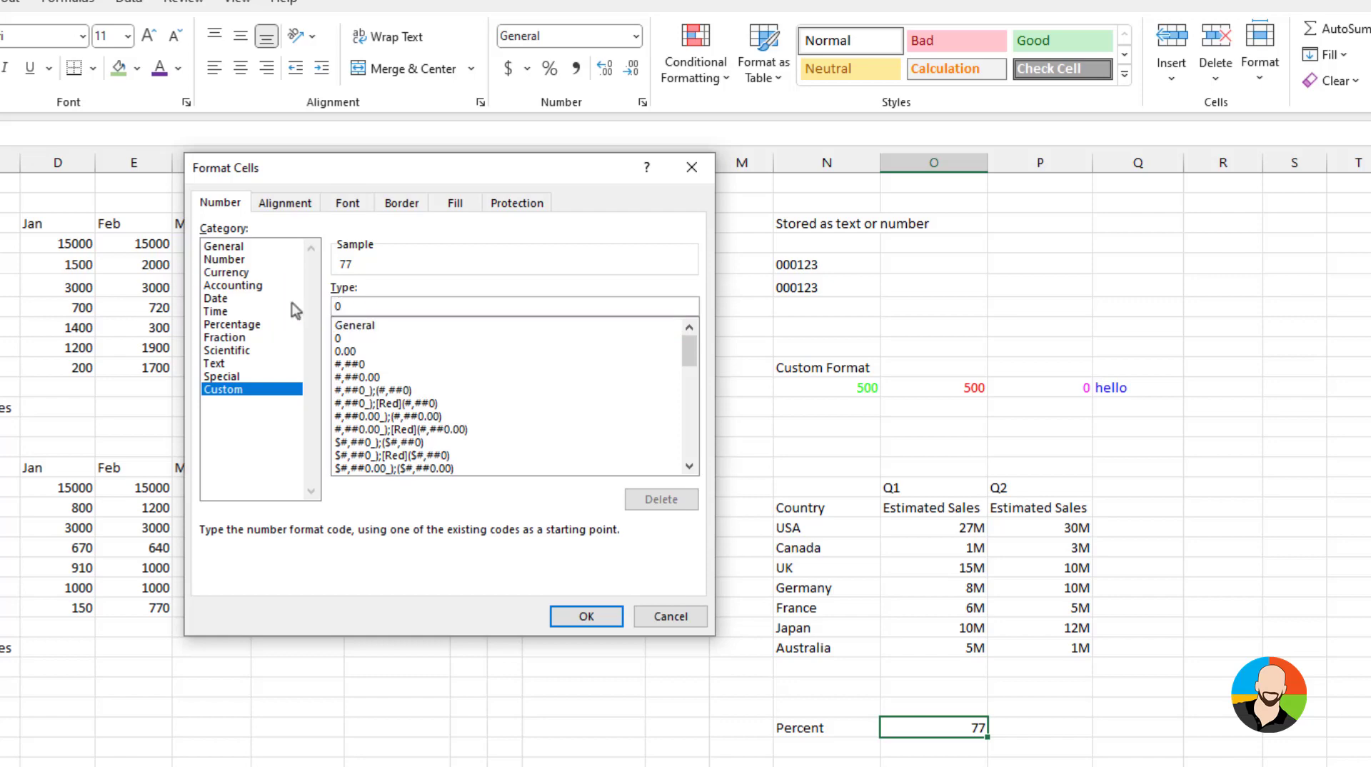
type("\\%")
left_click(584, 617)
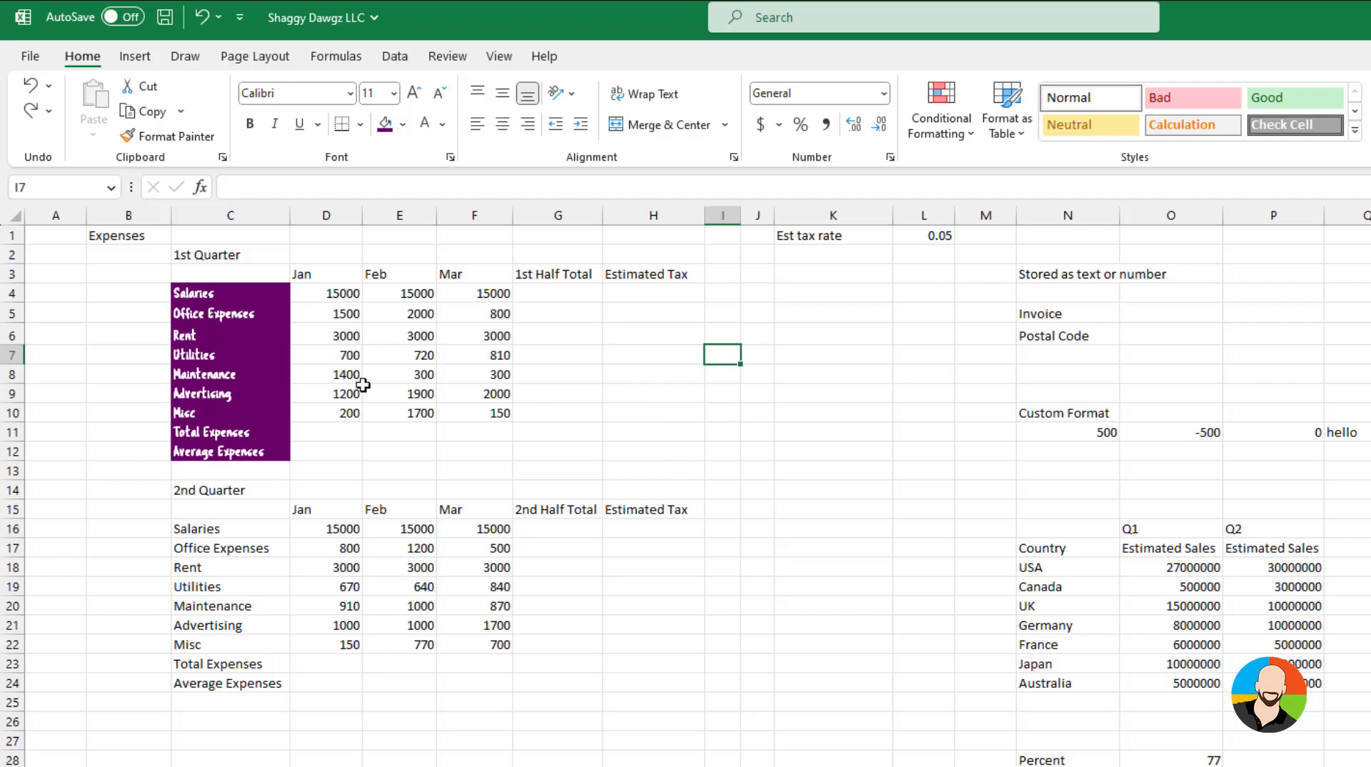
Copy the Salaries label's formatting onto the 2nd Quarter category labels with Format Painter
left_click(260, 295)
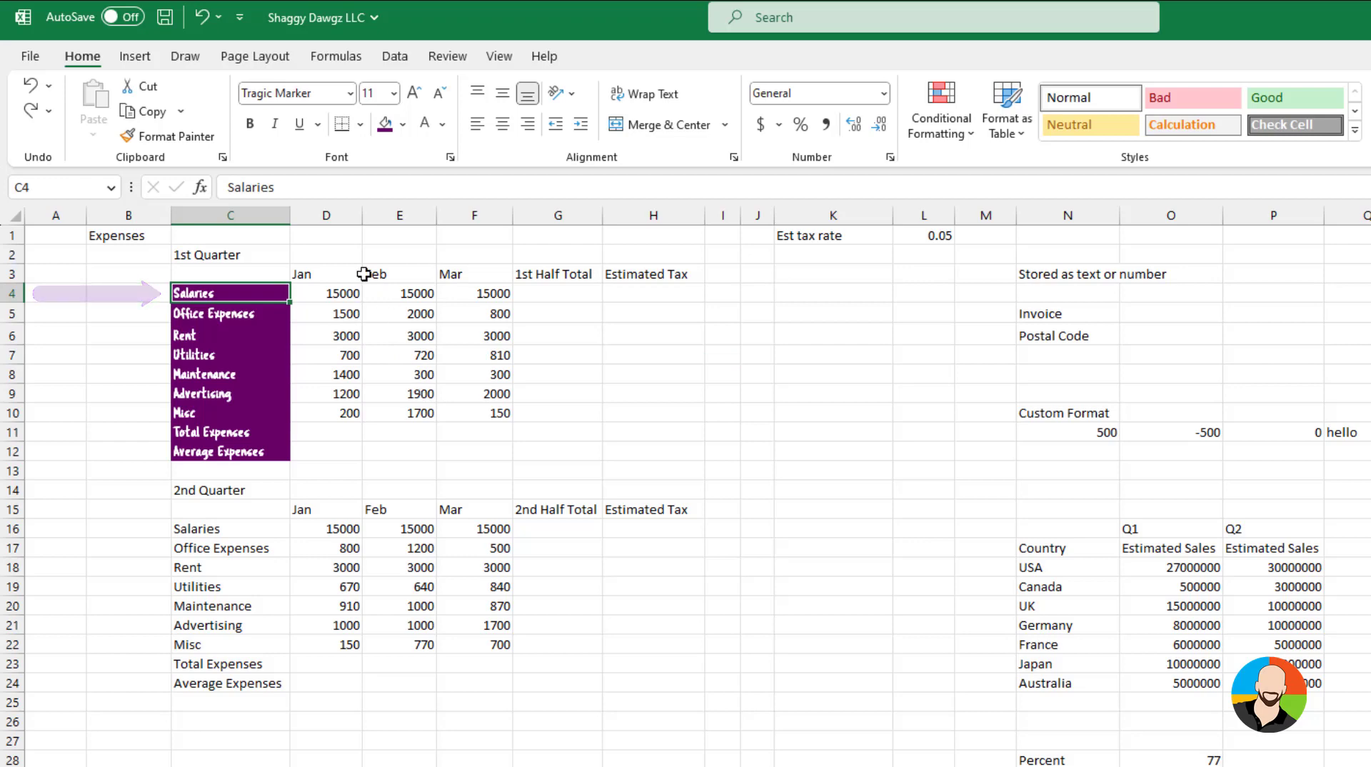
left_click(186, 142)
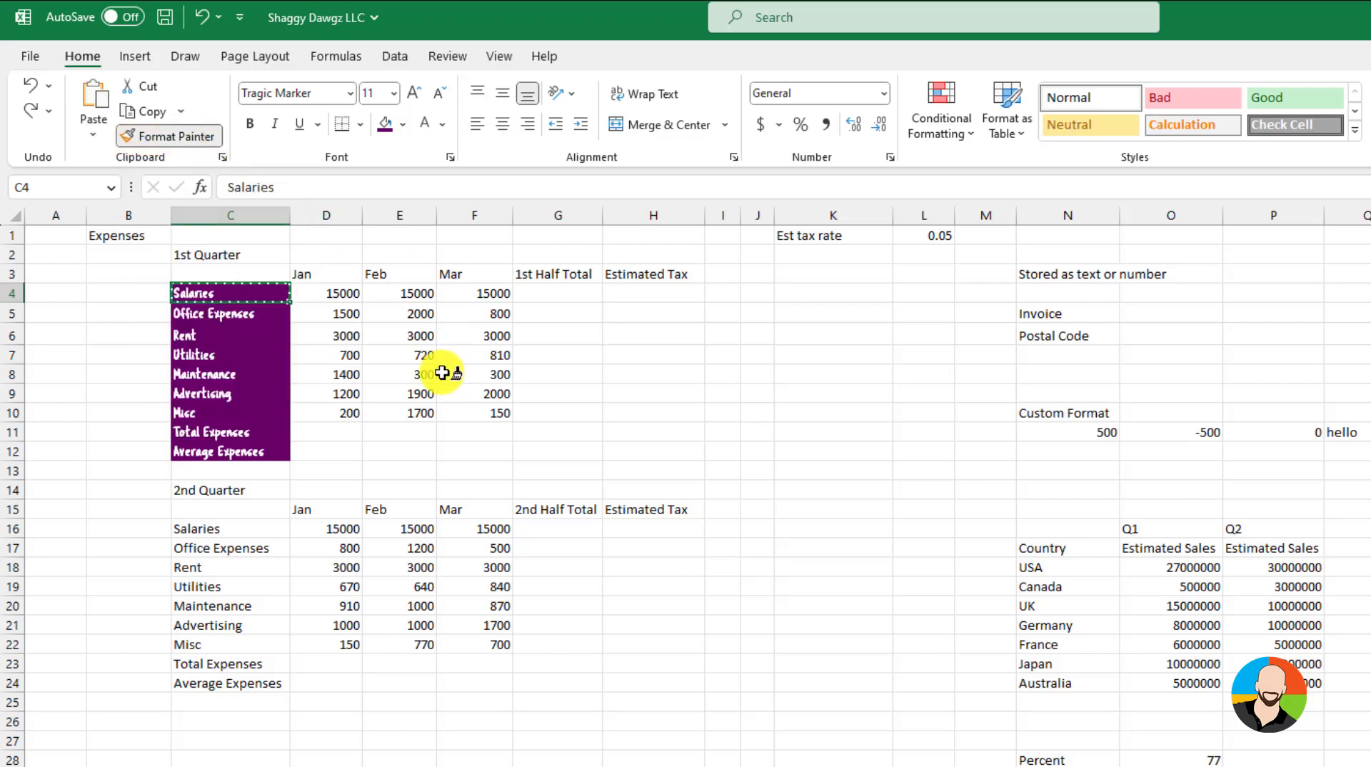
left_click_drag(251, 527, 207, 683)
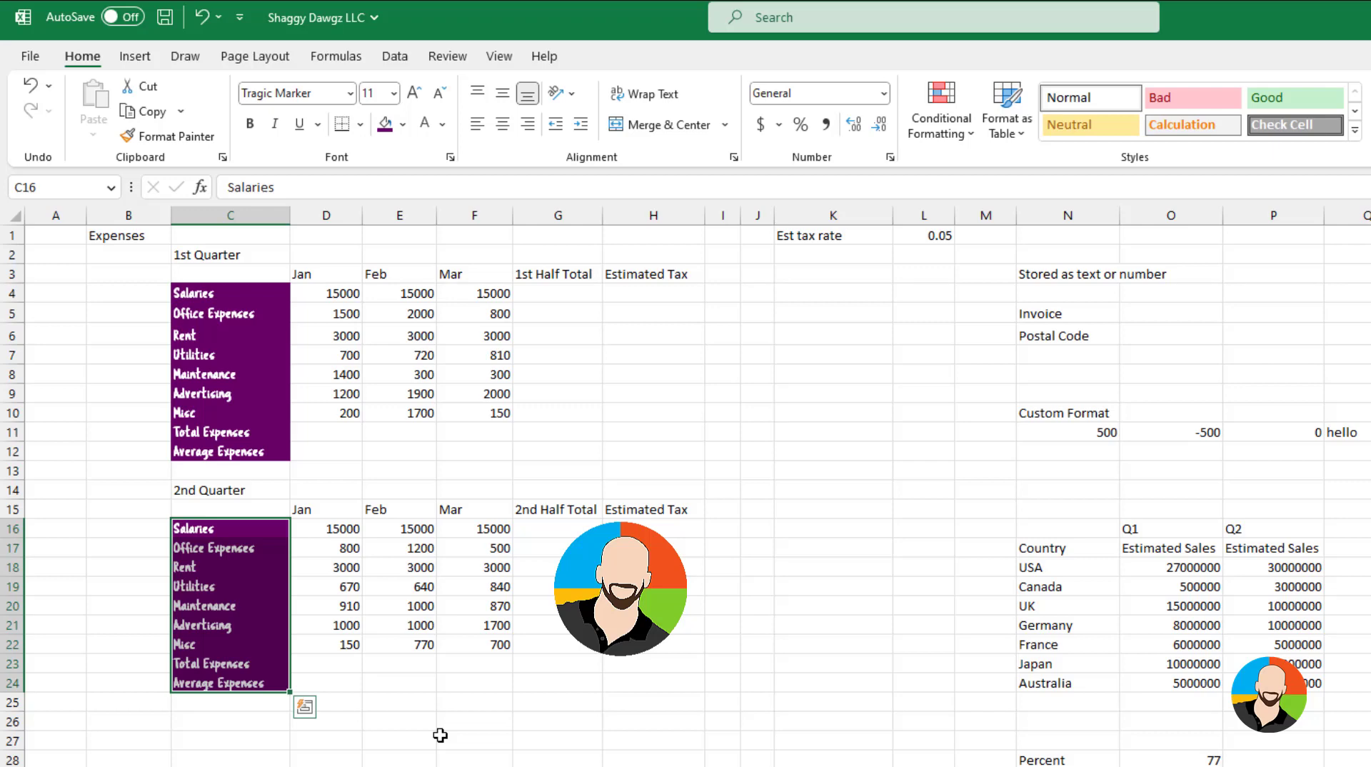
left_click(440, 735)
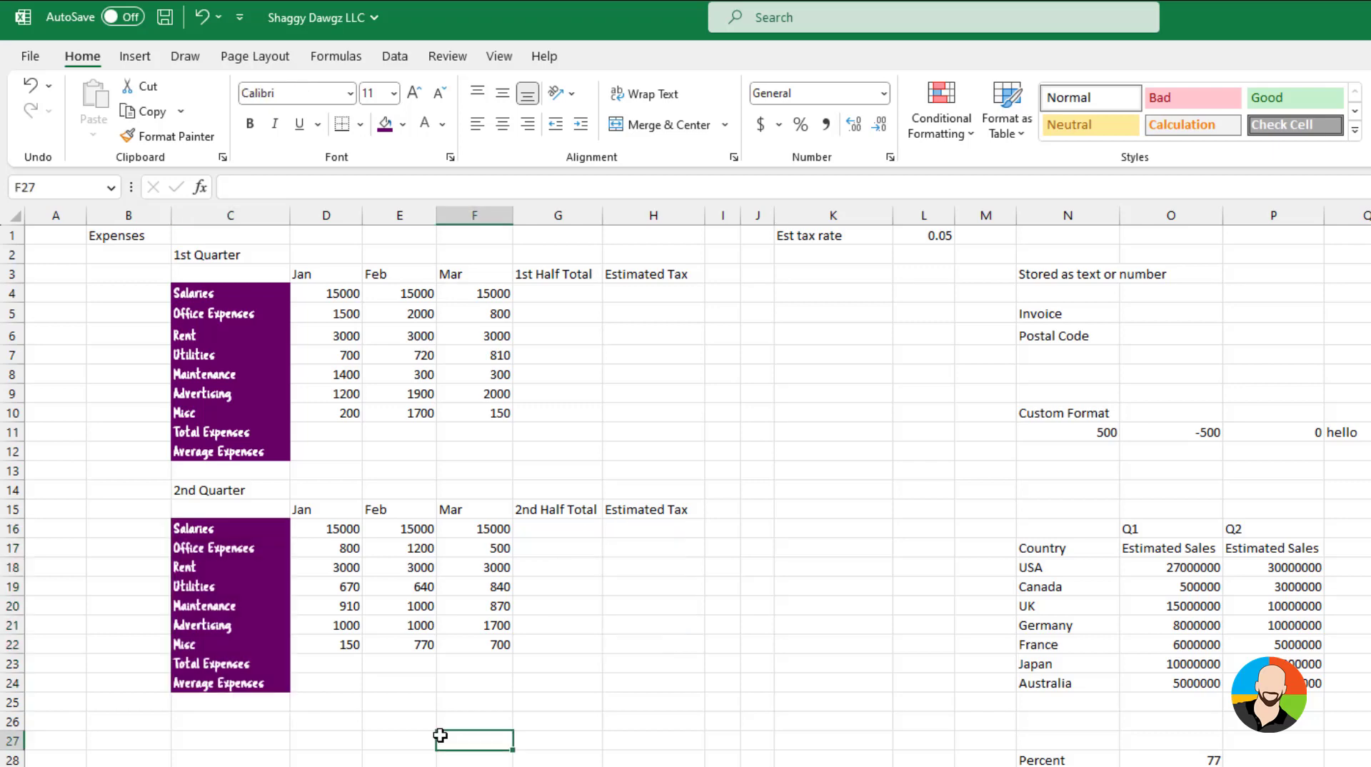
Paint the Salaries label's formatting onto the Invoice and Postal Code labels, the Custom Format rows and the sales table
left_click(229, 298)
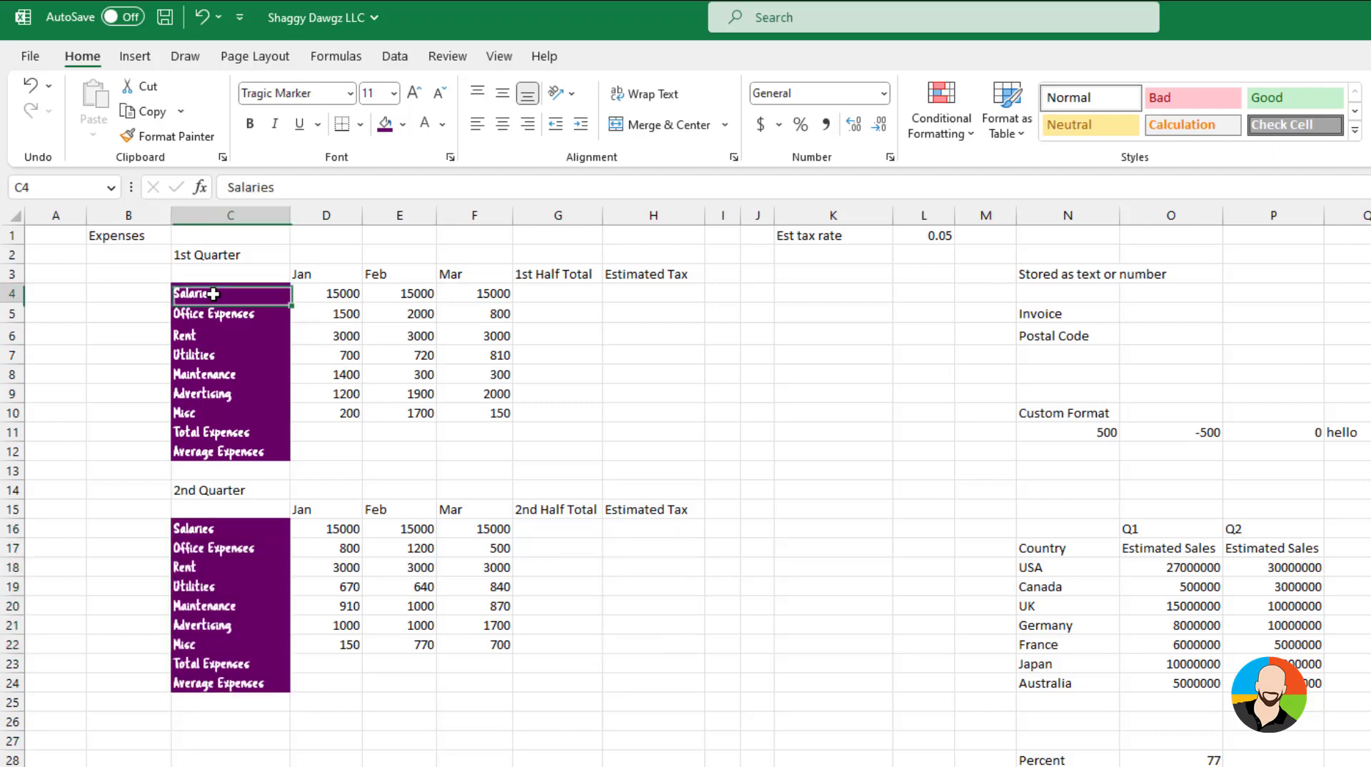
left_click(187, 142)
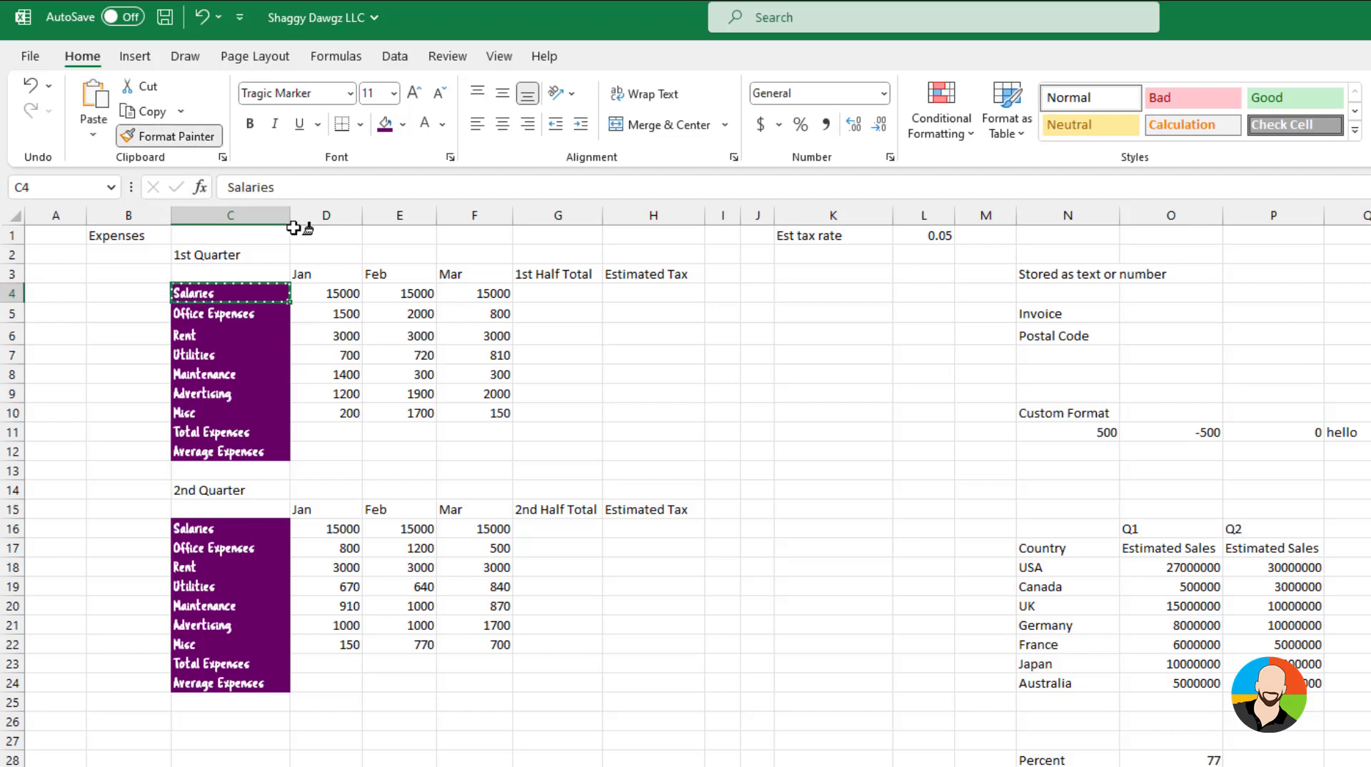
left_click_drag(1080, 313, 1071, 336)
mouse_move(1064, 414)
left_mouse_down()
mouse_move(1066, 428)
mouse_move(1350, 436)
left_mouse_up()
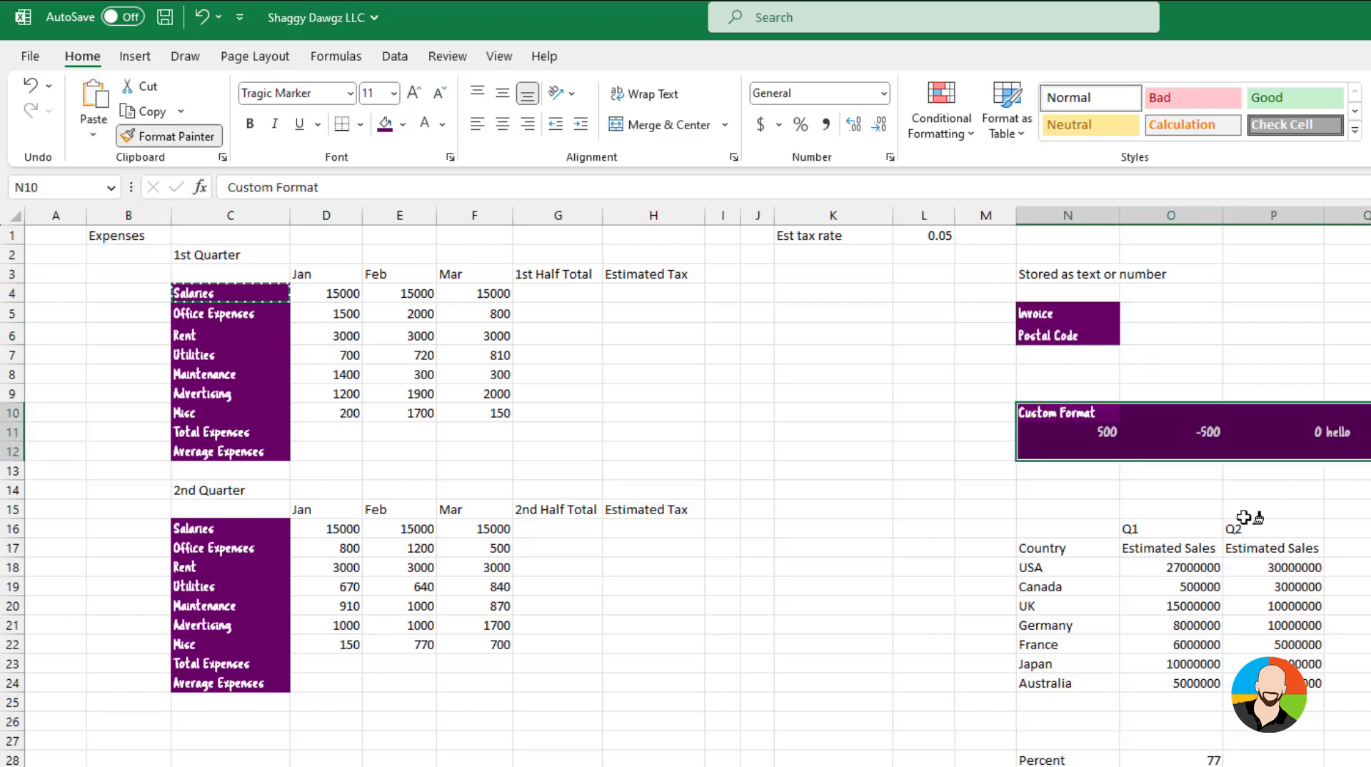
mouse_move(1043, 548)
left_mouse_down()
mouse_move(1207, 668)
mouse_move(1286, 683)
left_mouse_up()
key("Escape")
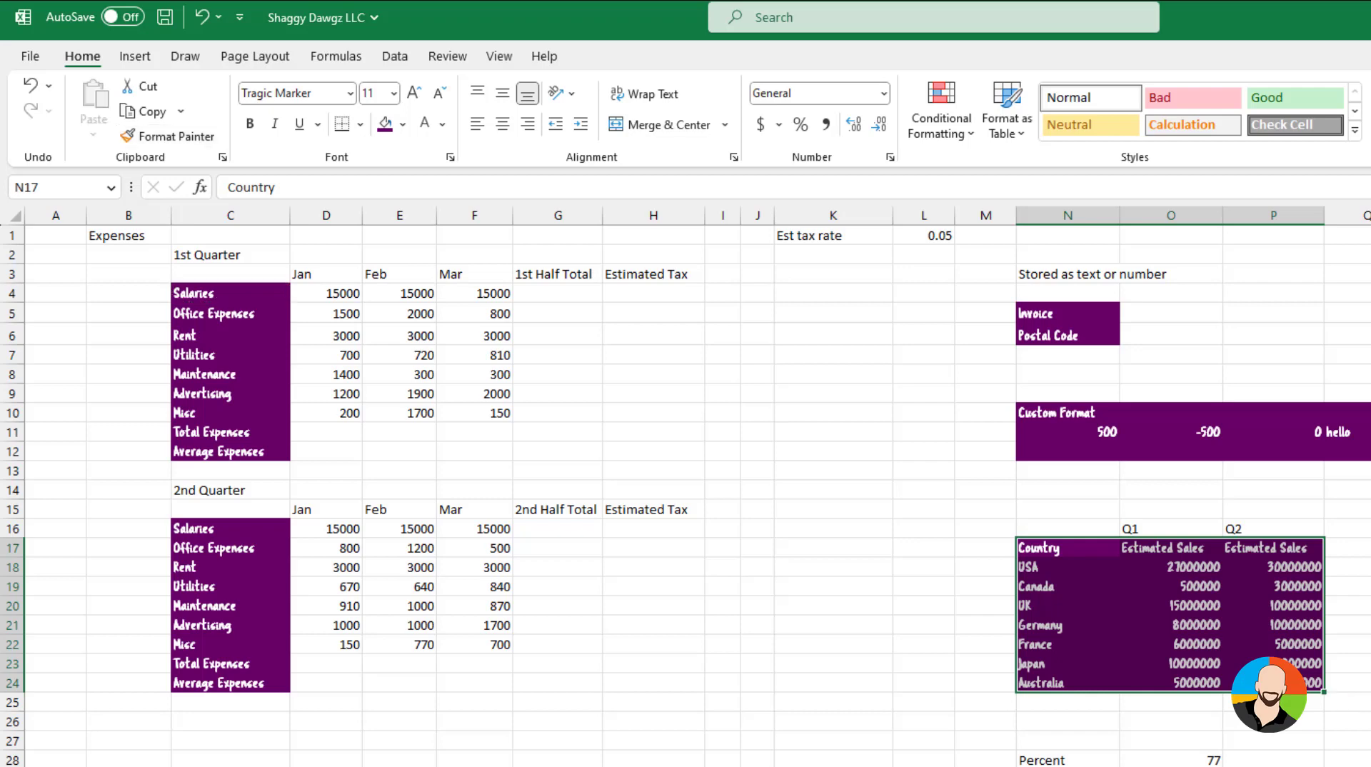
key("Escape")
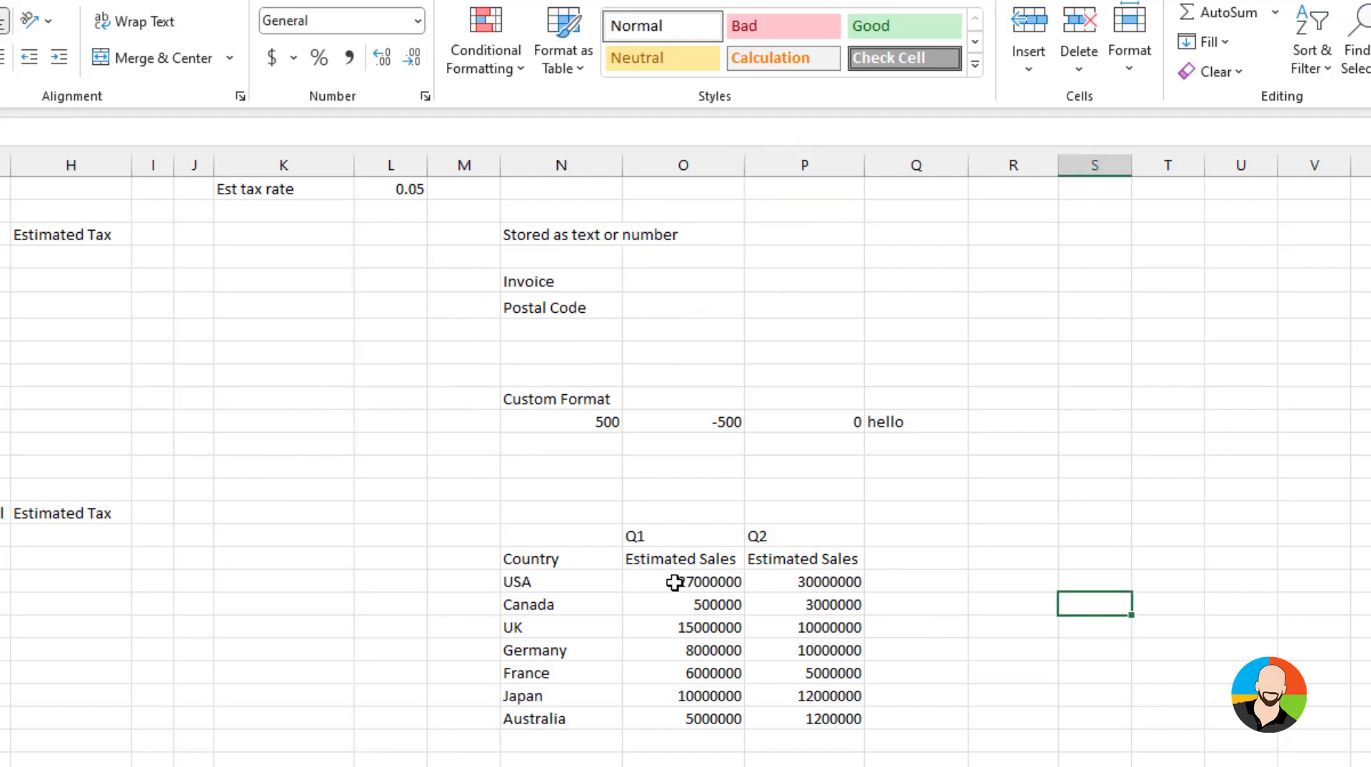
Hide the Q1 and Q2 Estimated Sales values with the custom number format ;;;
left_click_drag(677, 581, 820, 711)
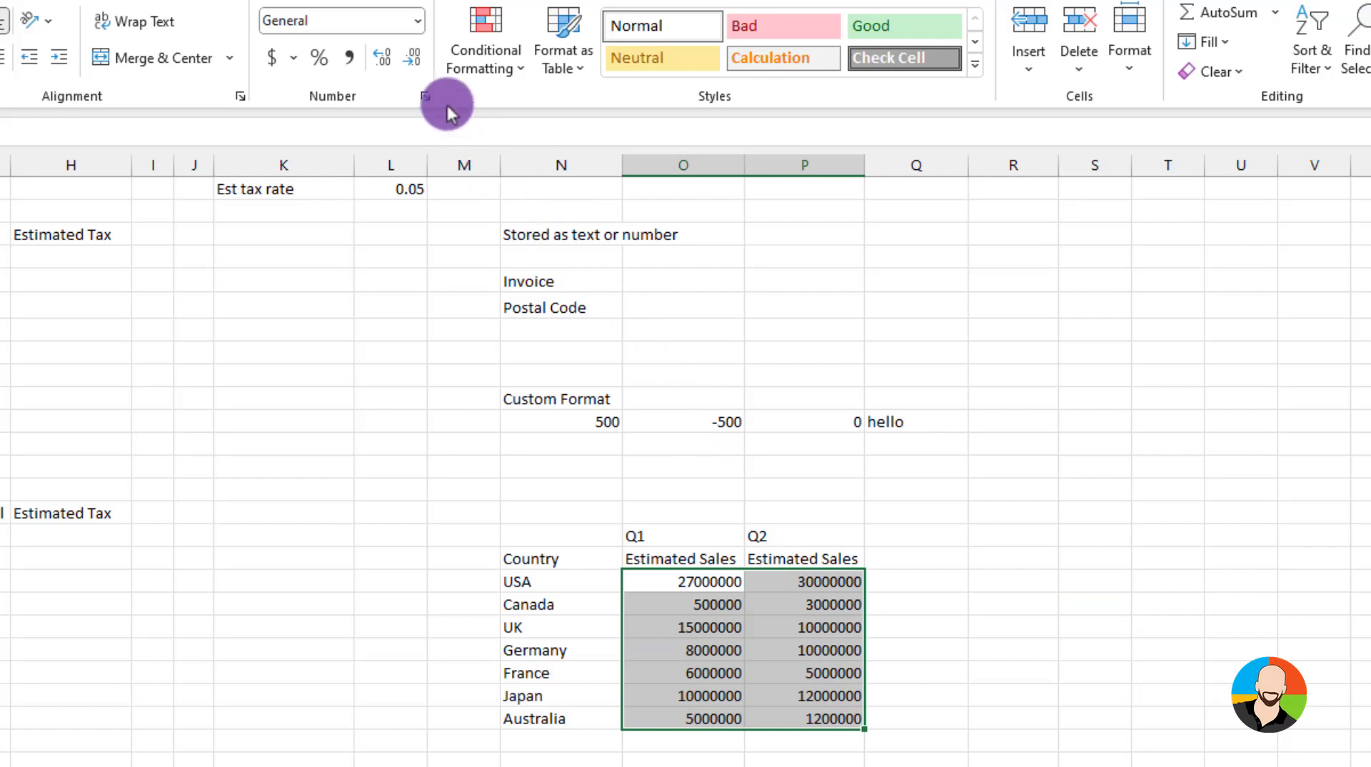
left_click(425, 95)
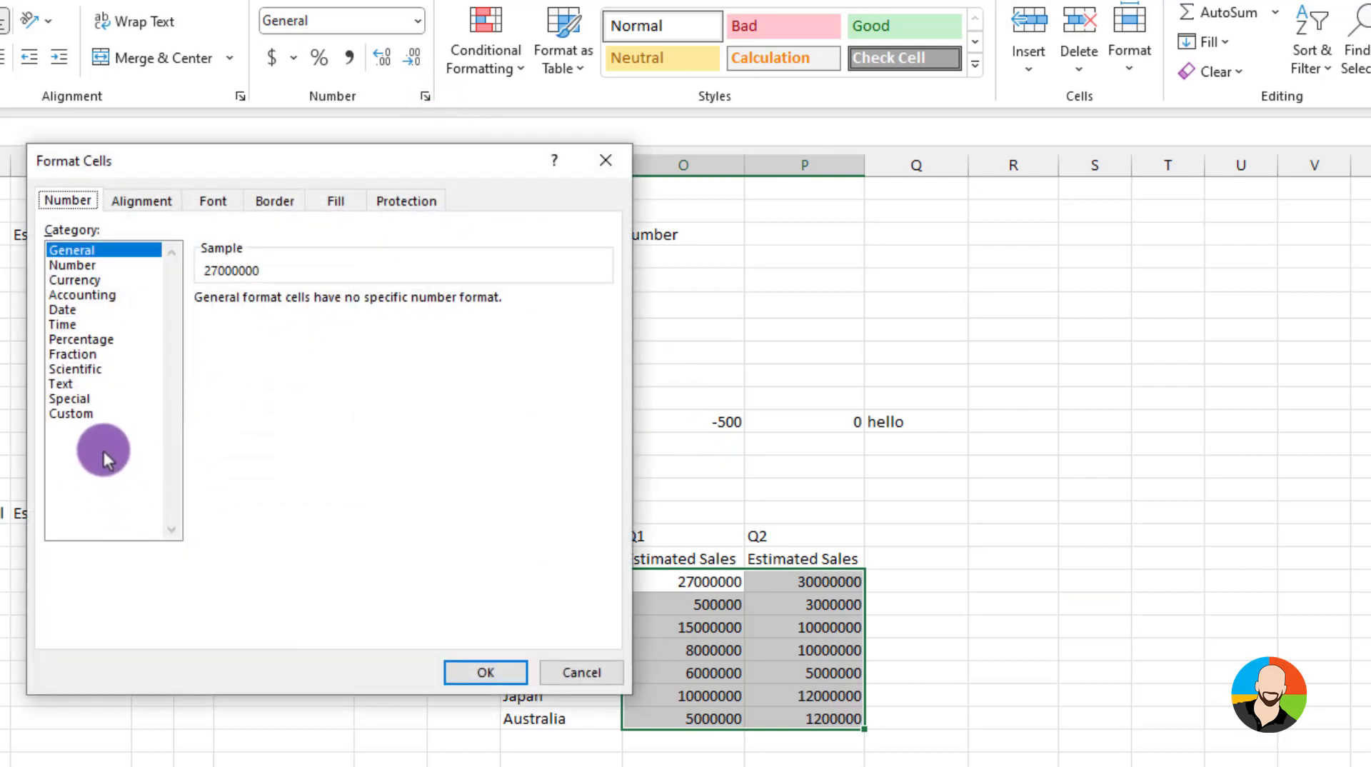
left_click(70, 414)
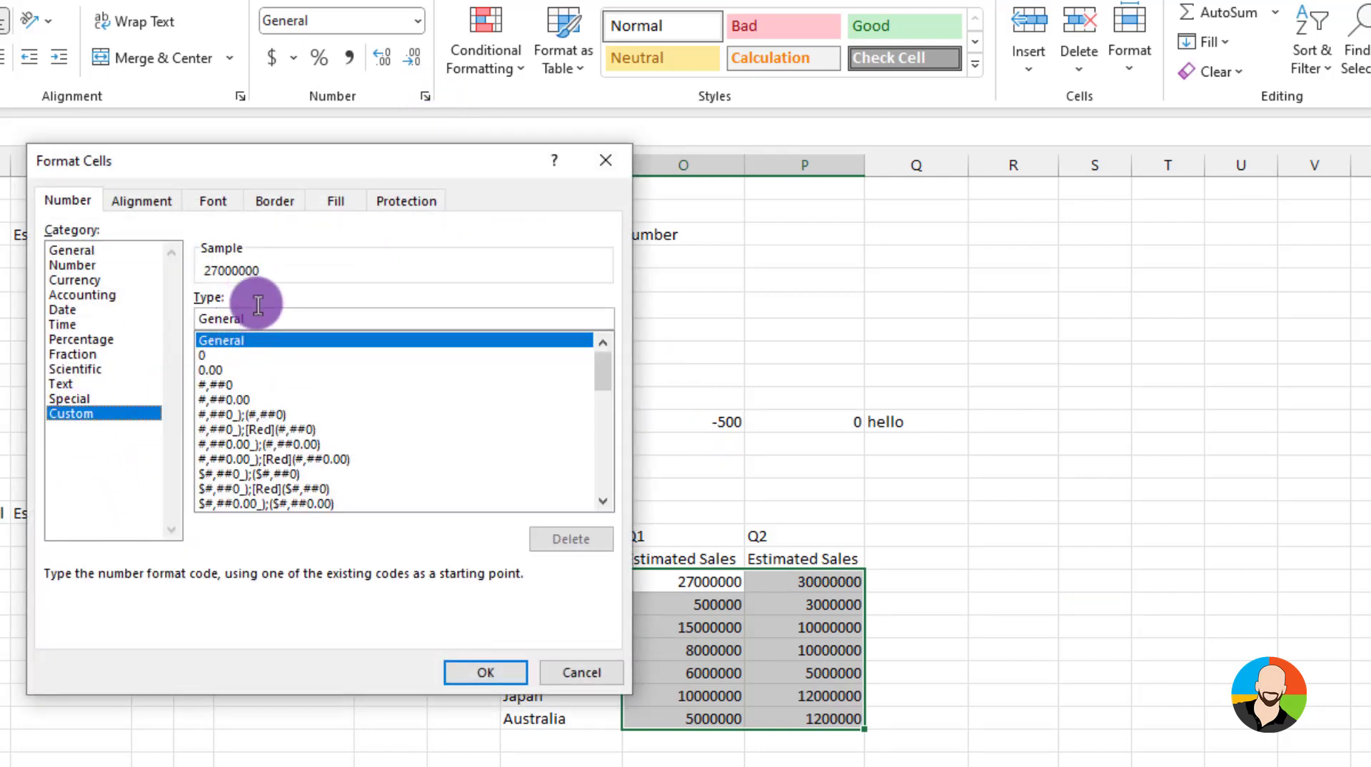
left_click_drag(266, 318, 151, 325)
type(";;;")
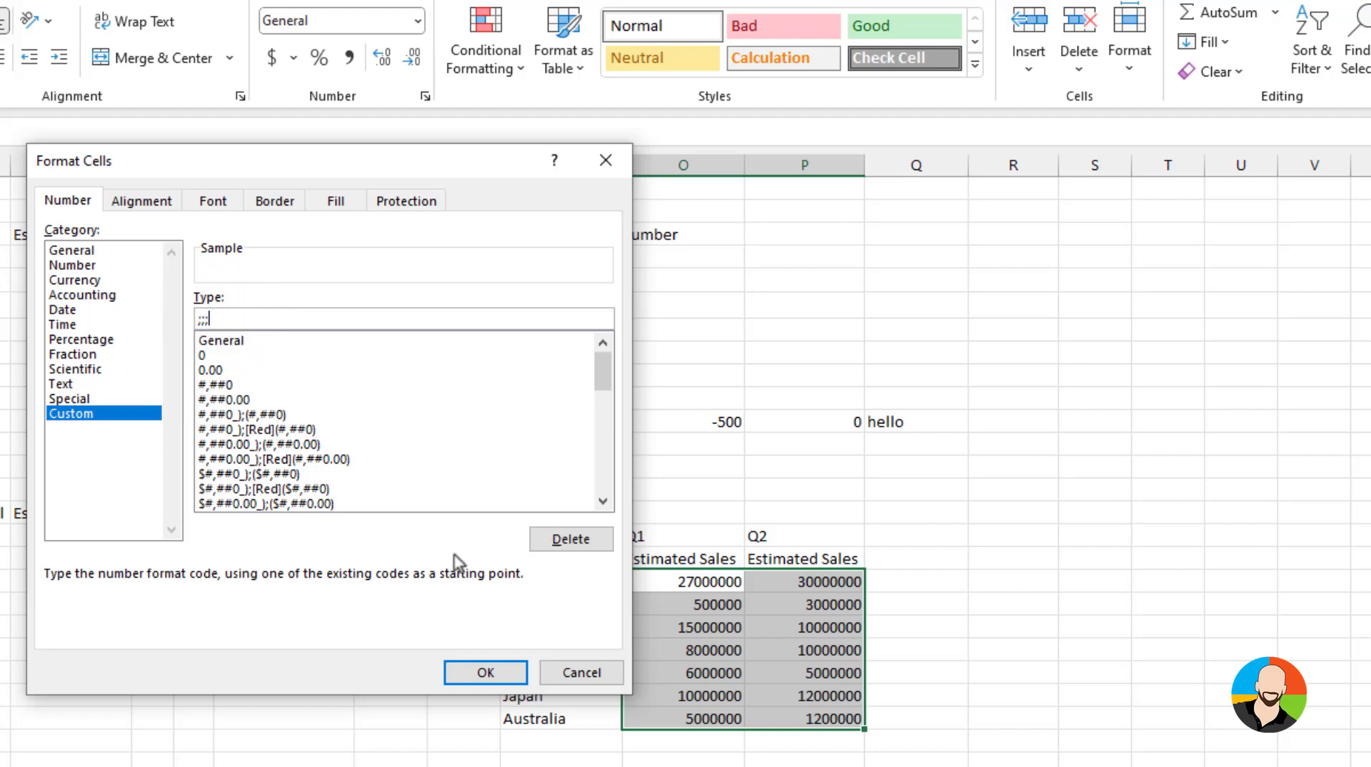
left_click(493, 671)
left_click(1134, 644)
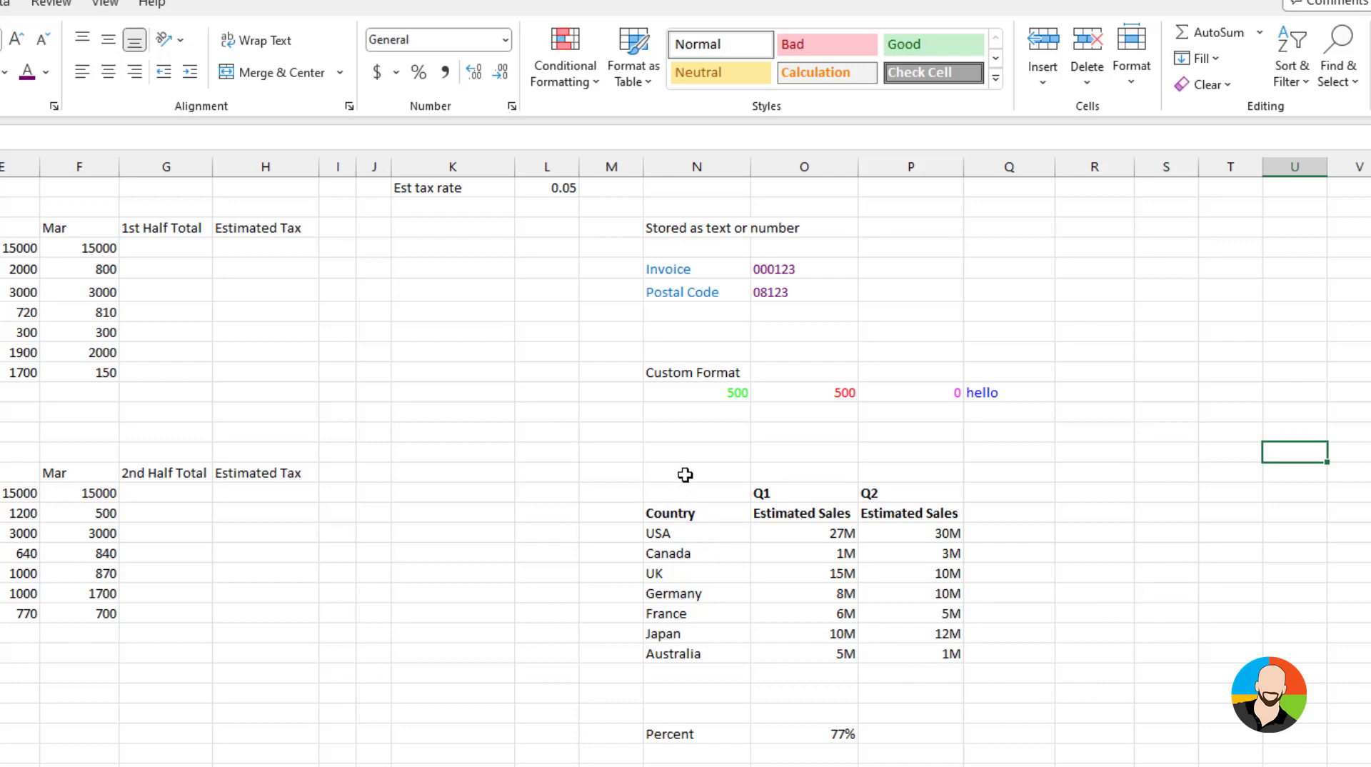
Clear the formats from the sales table and Percent cell area
left_click_drag(673, 475, 674, 534)
left_click_drag(674, 599, 974, 743)
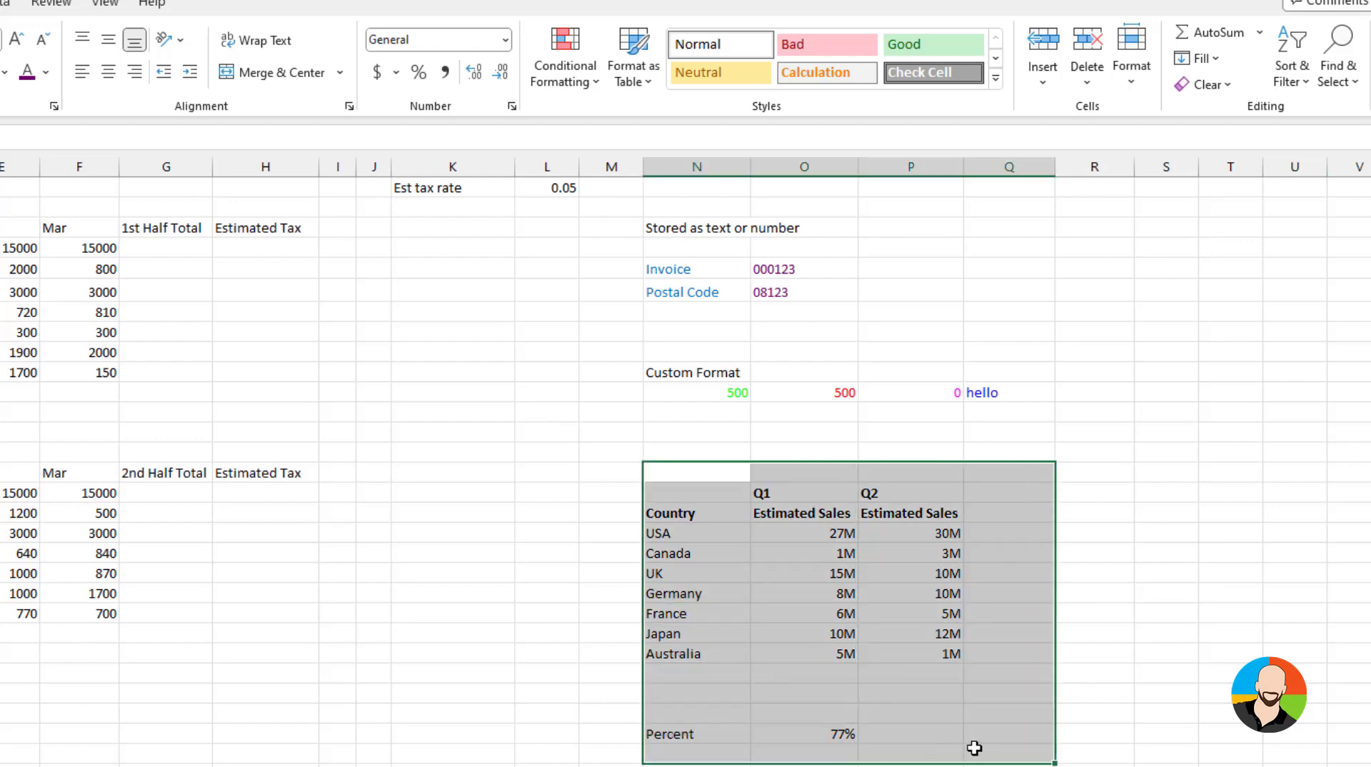
left_click(1226, 89)
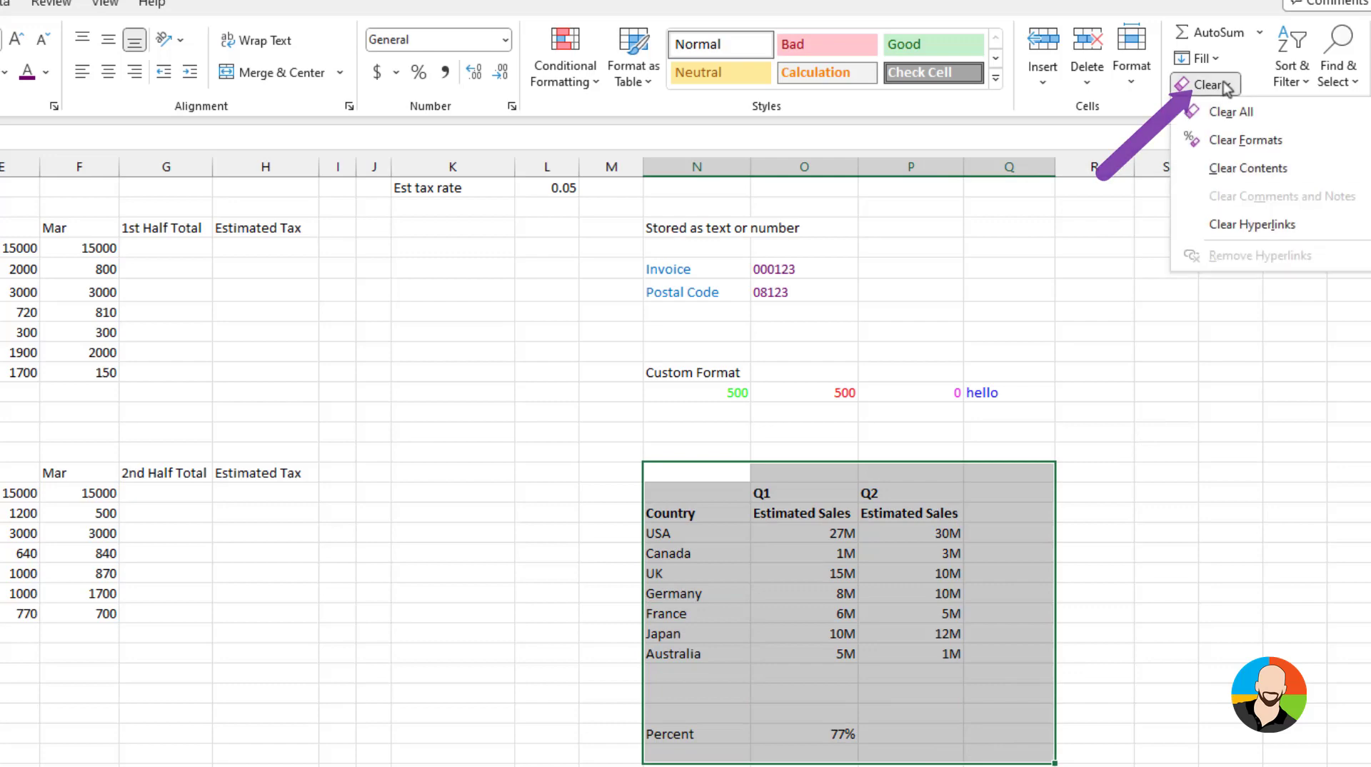
left_click(1232, 143)
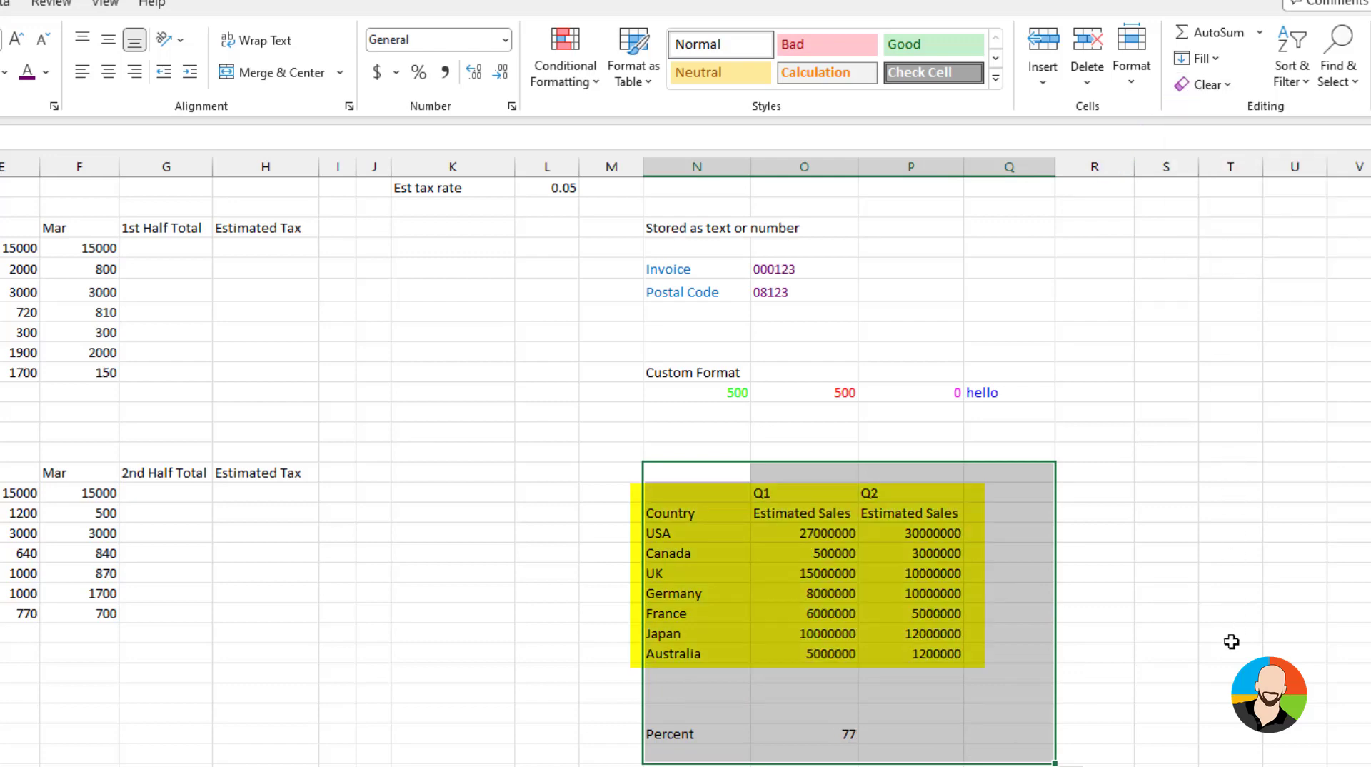
left_click(1231, 641)
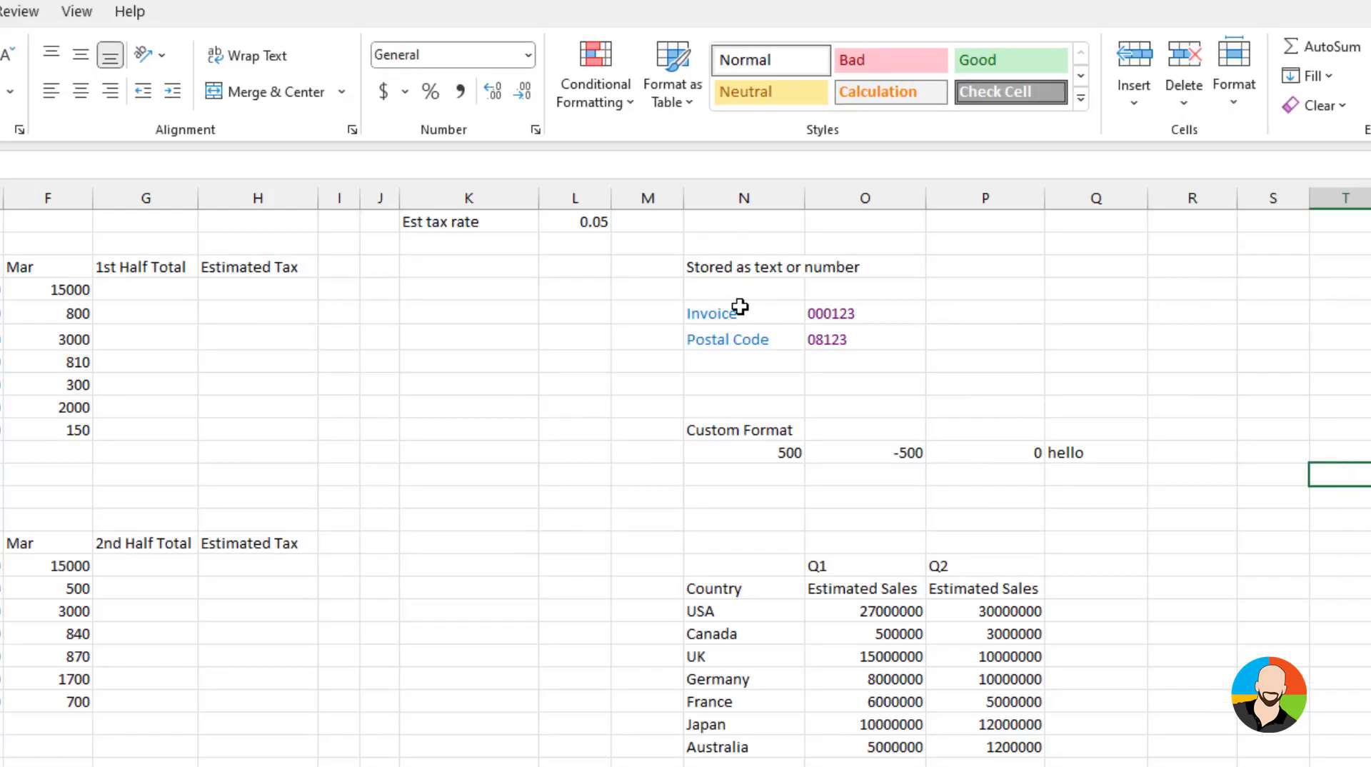
Delete the Invoice label and retype it as Invoice
left_click(685, 268)
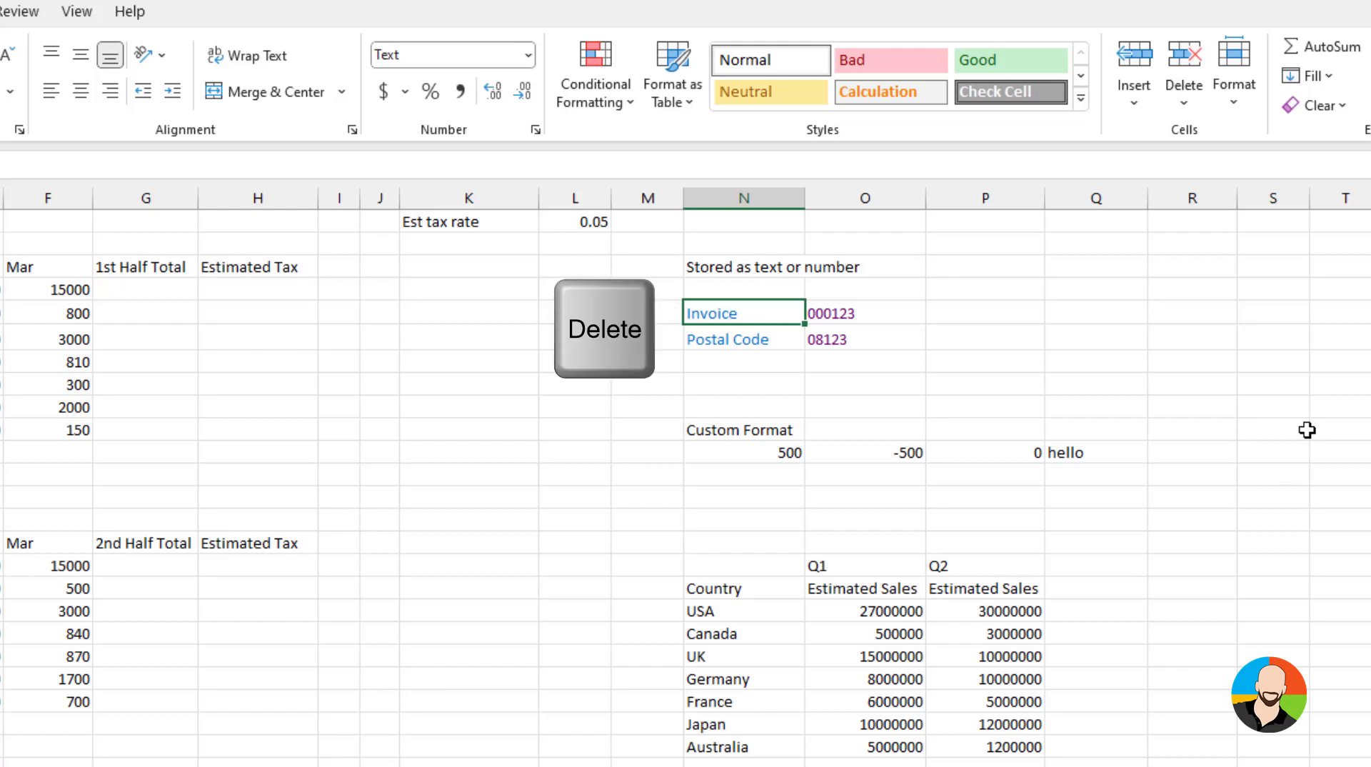
key("Delete")
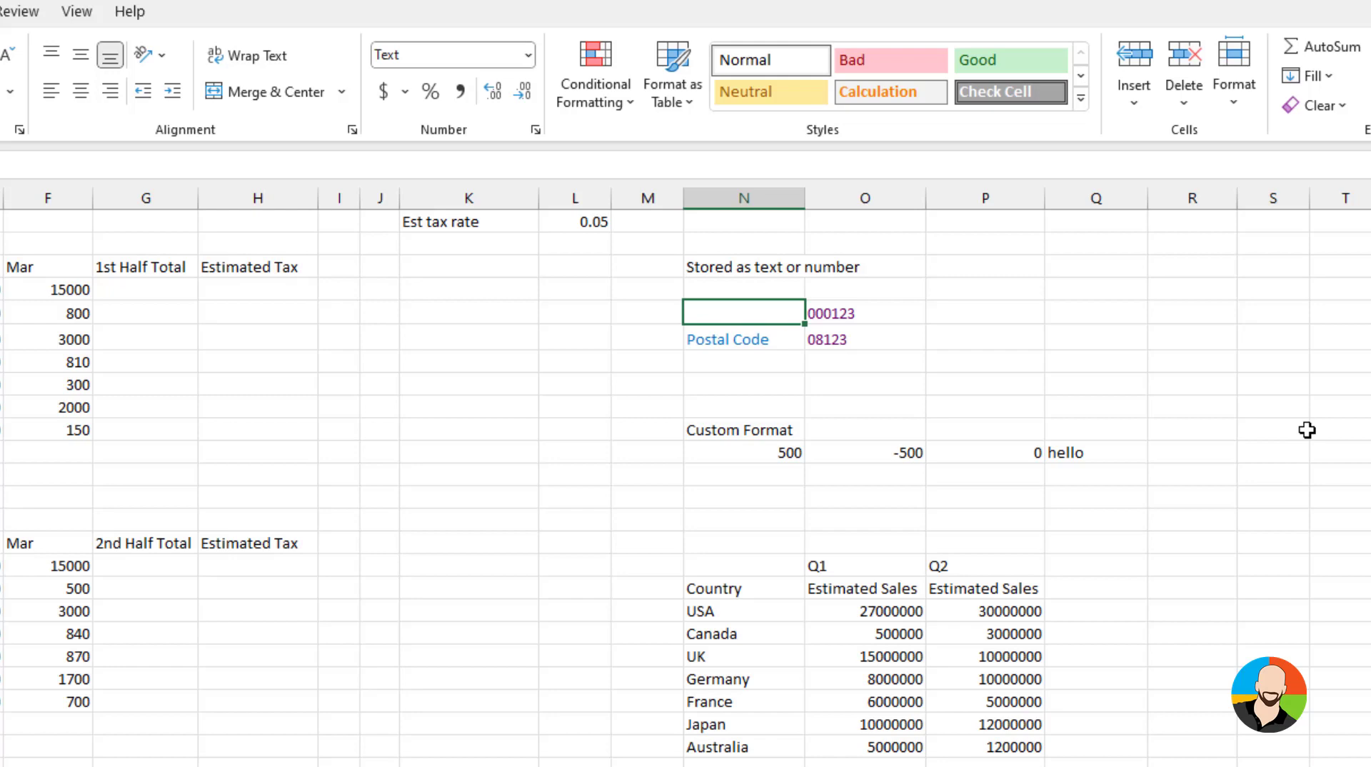
type("Invoice")
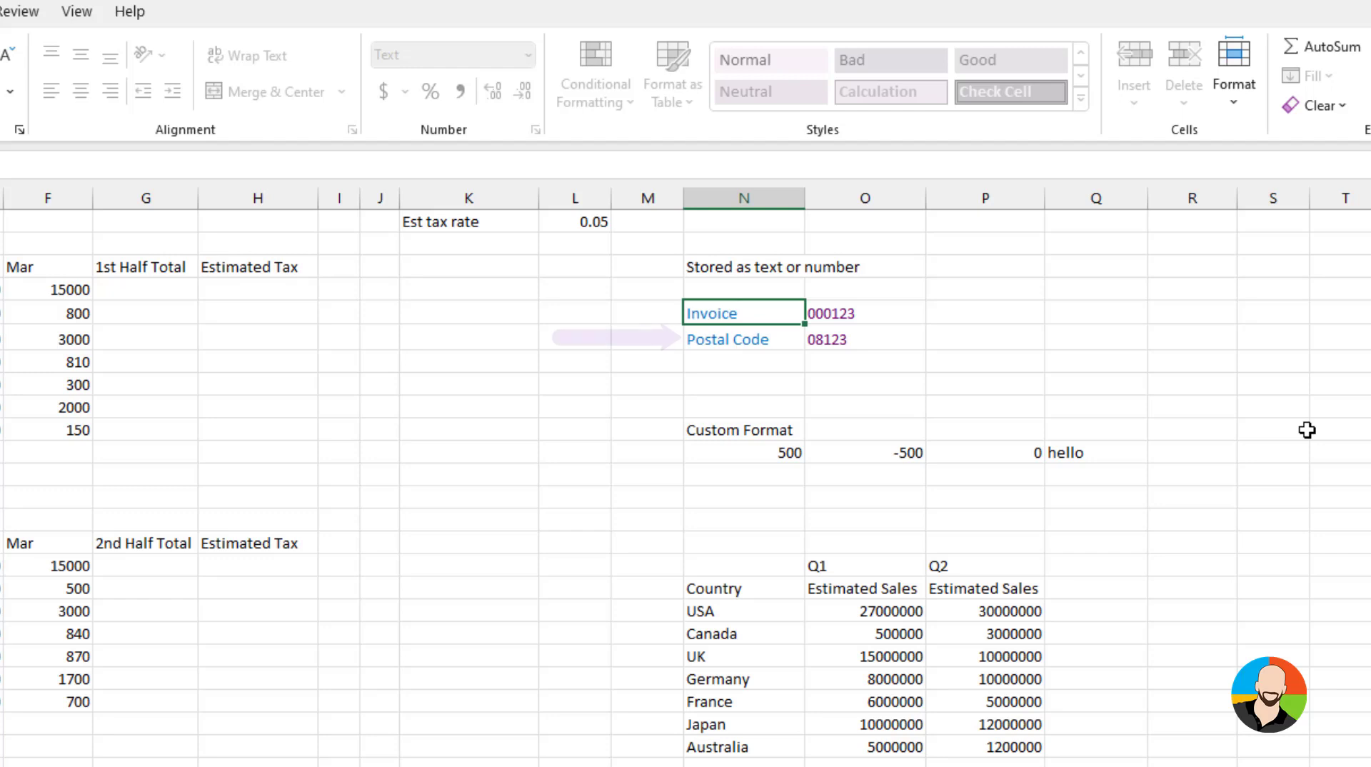
key("Return")
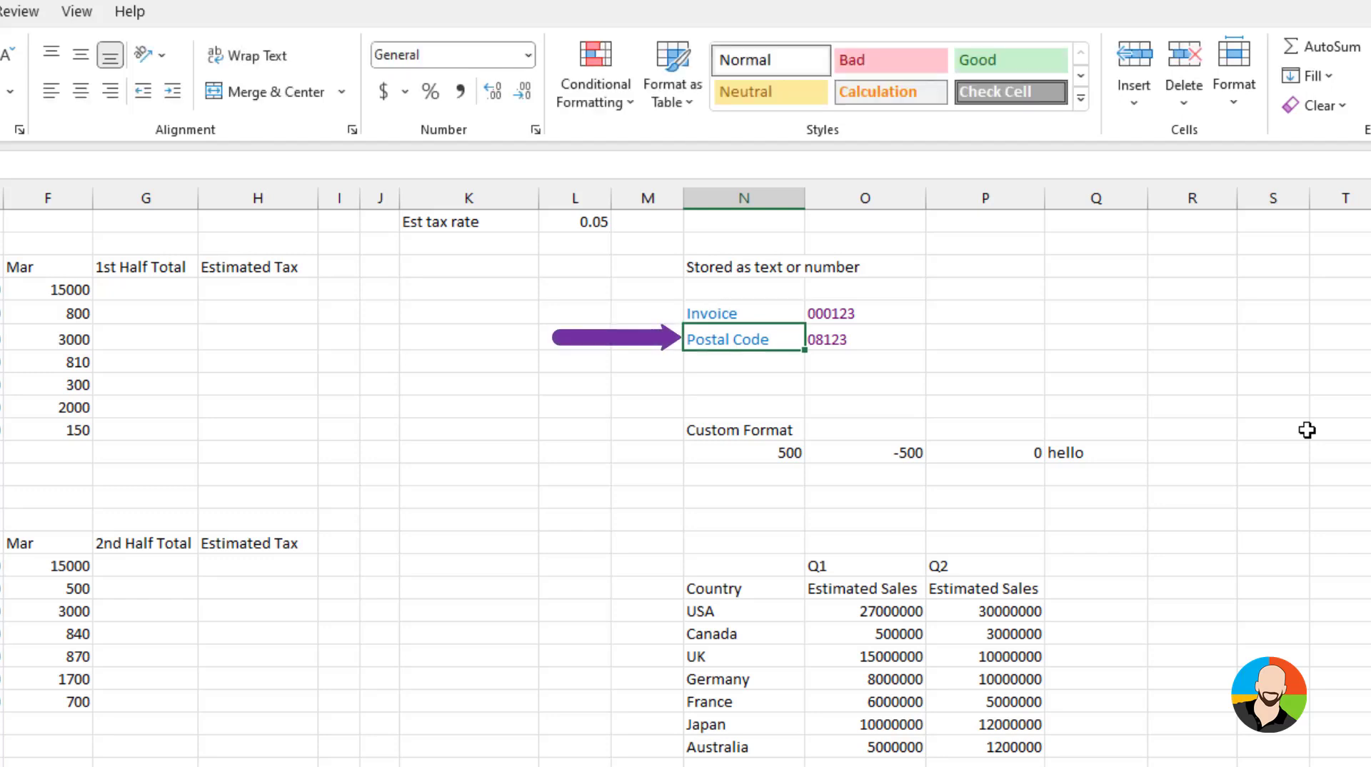
Delete the Postal Code label
key("Delete")
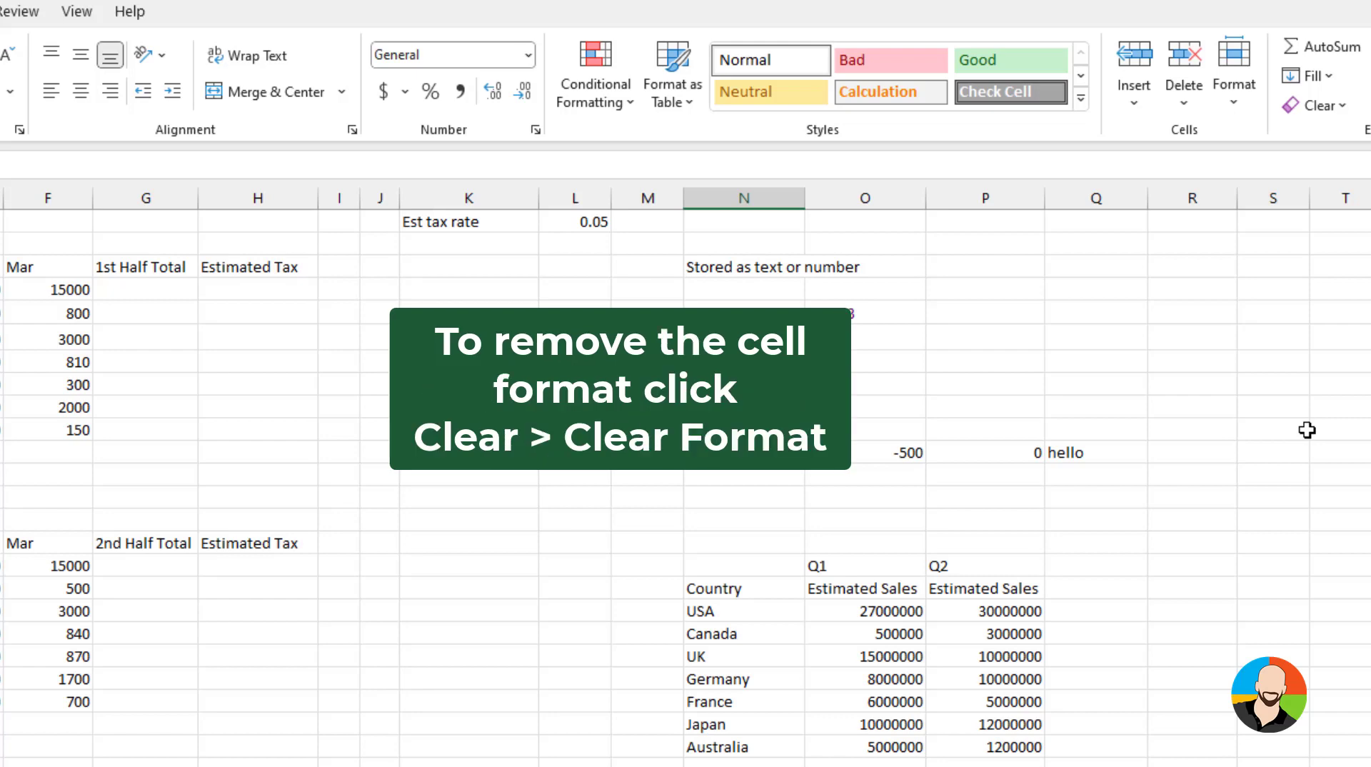
type("1")
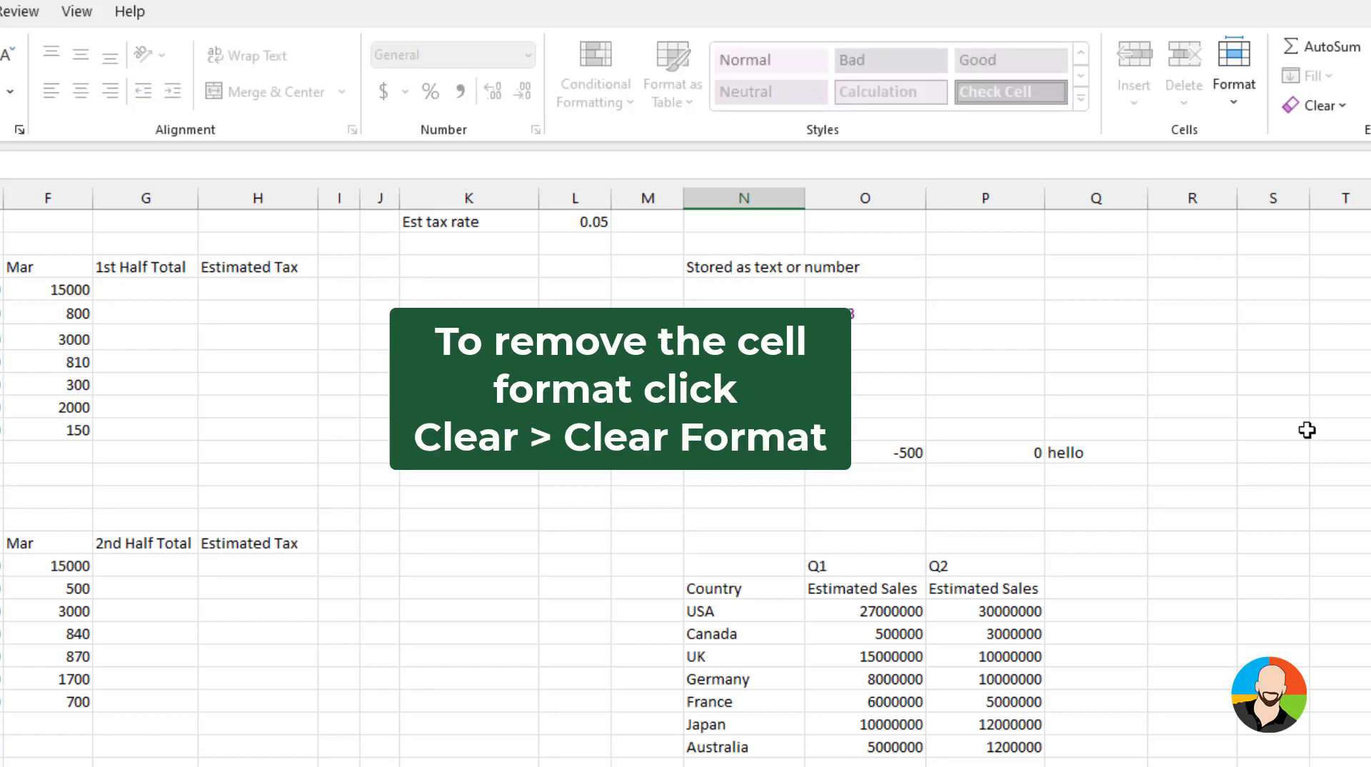
left_click(1307, 430)
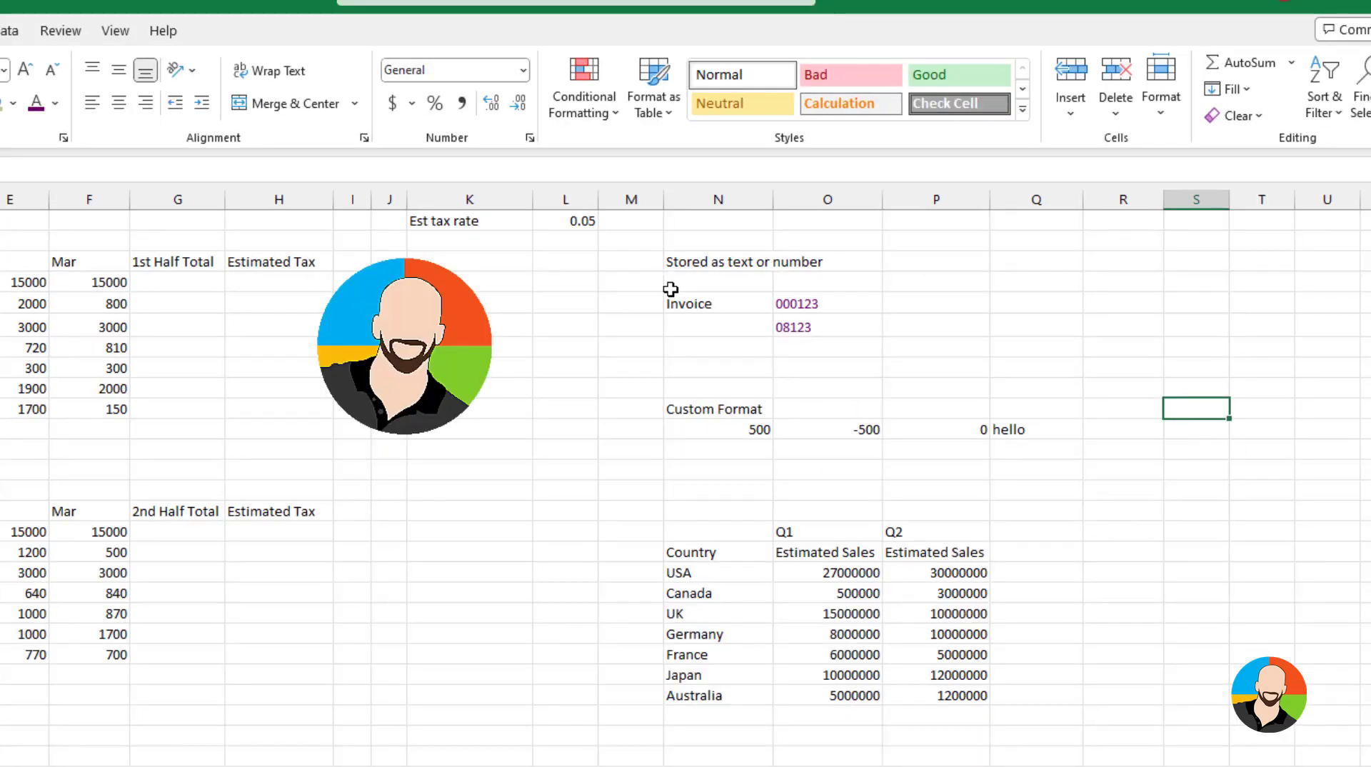
Clear all contents and formats from the Invoice and Postal Code cells
left_click_drag(670, 280, 839, 330)
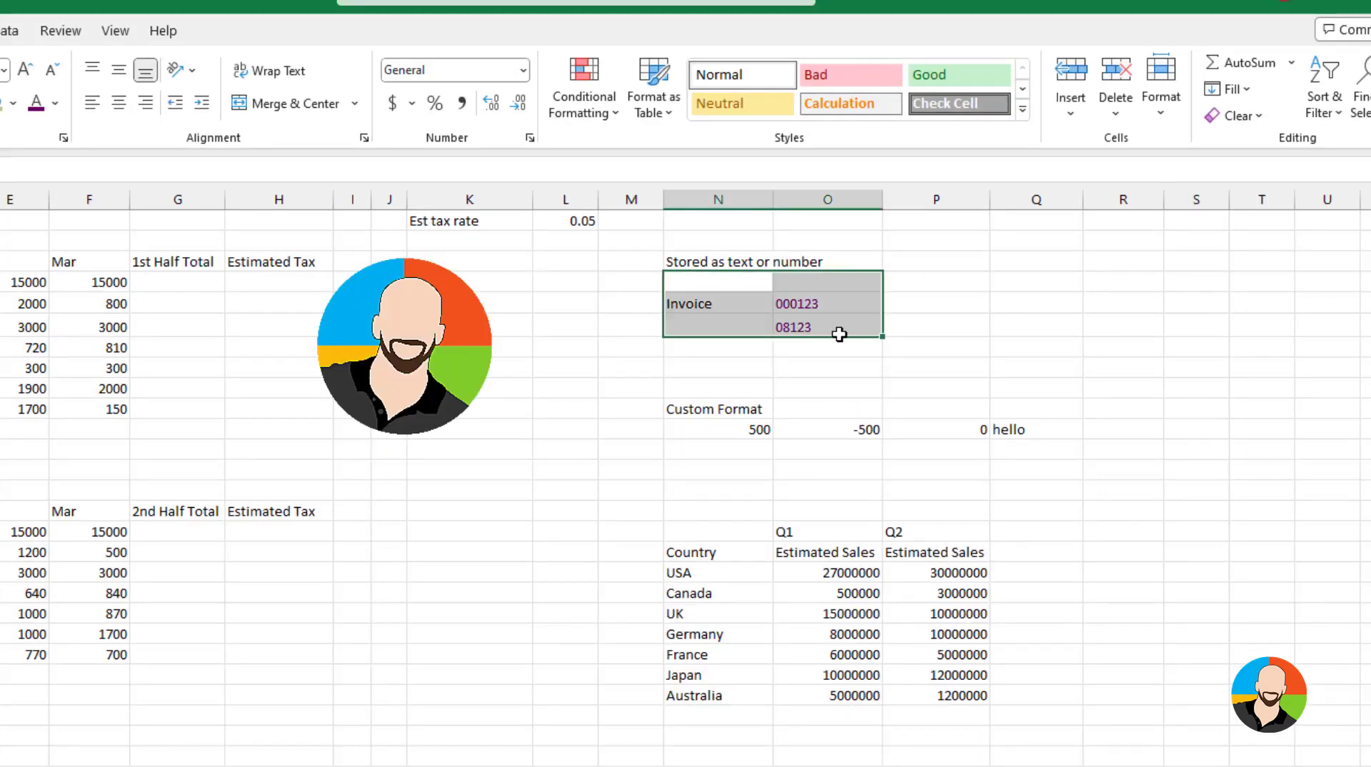
left_click(1256, 123)
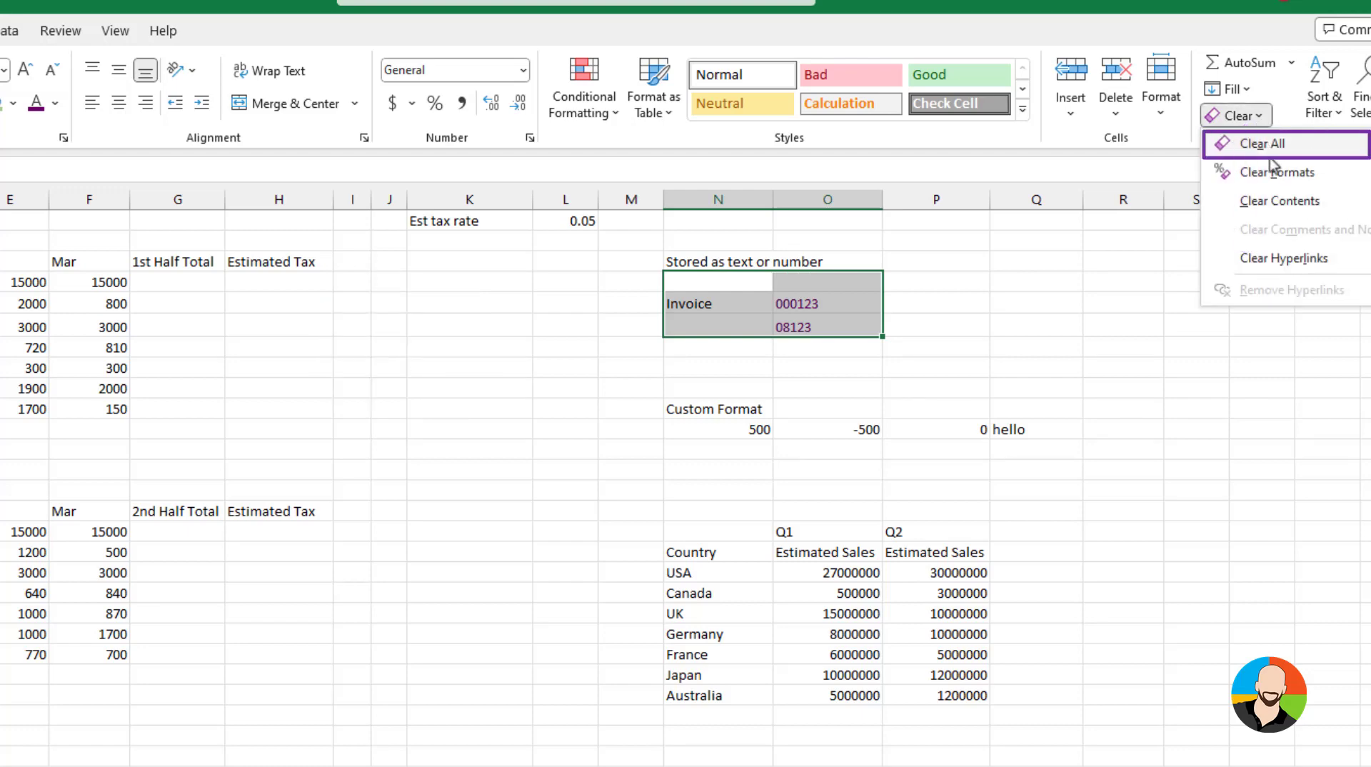
left_click(1262, 145)
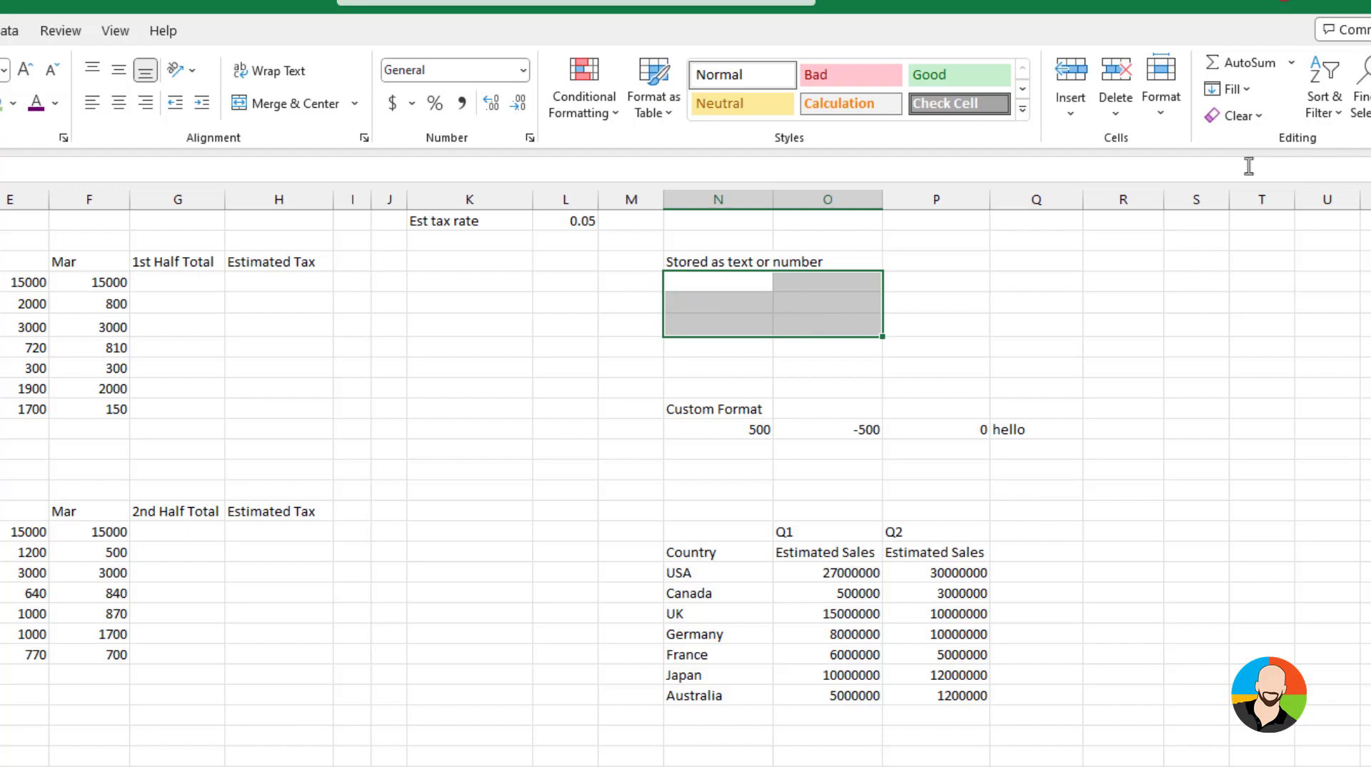
left_click(1123, 390)
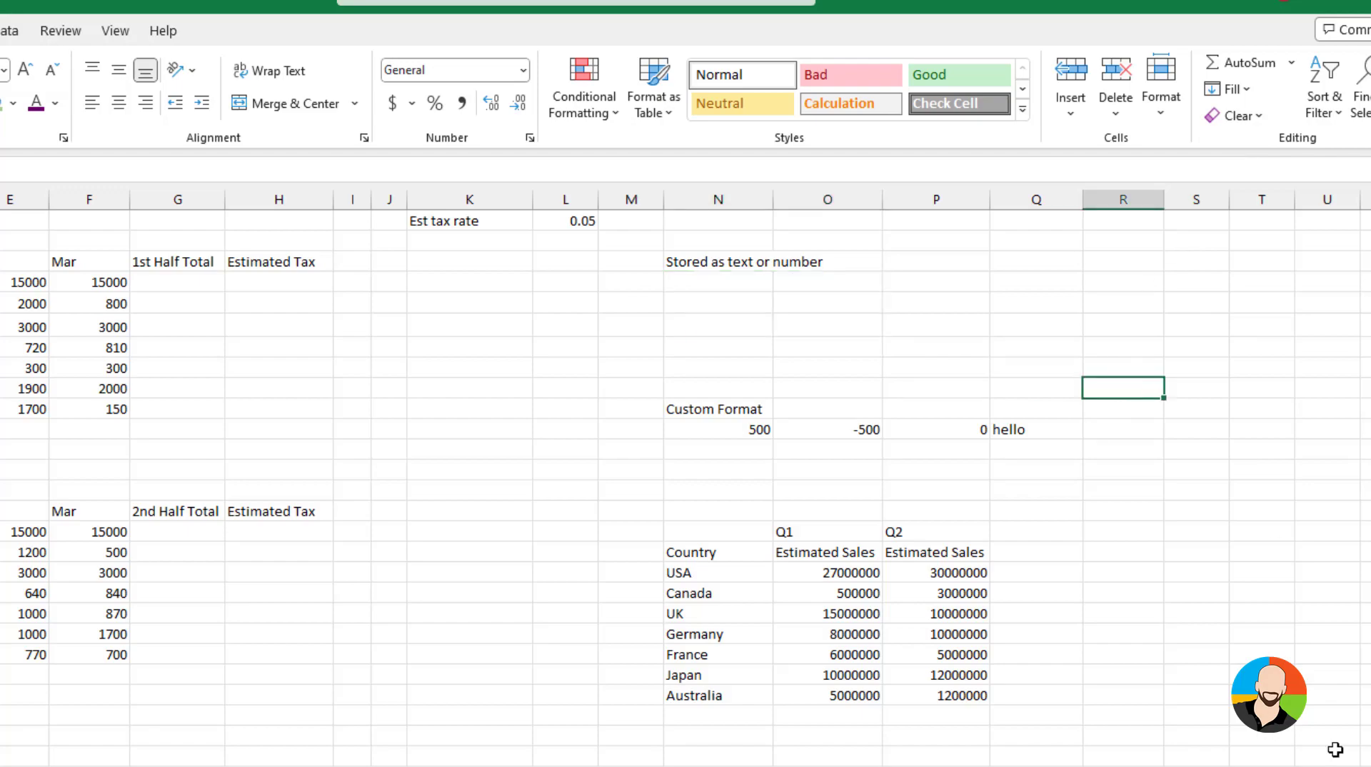